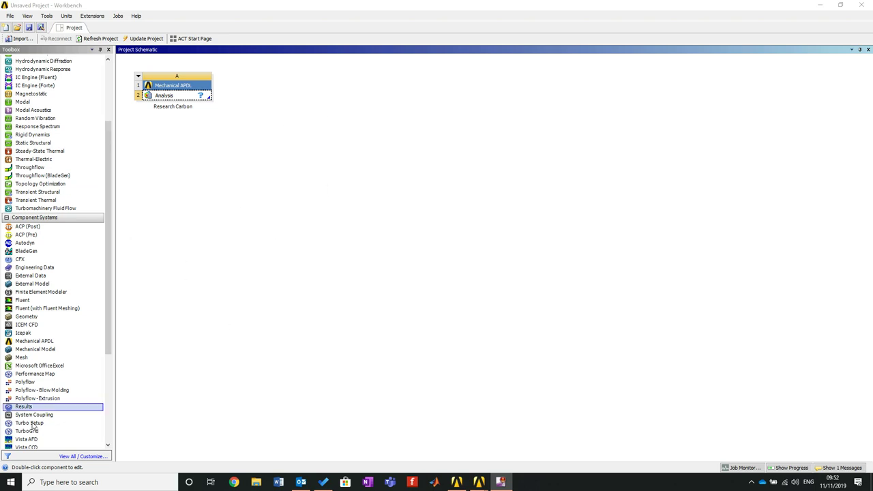
# Step: Open the Research Carbon analysis in Mechanical APDL from the project schematic
pyautogui.moveTo(33, 342)
pyautogui.mouseDown()
pyautogui.moveTo(163, 74)
pyautogui.moveTo(27, 340)
pyautogui.mouseUp()
pyautogui.click(399, 174)
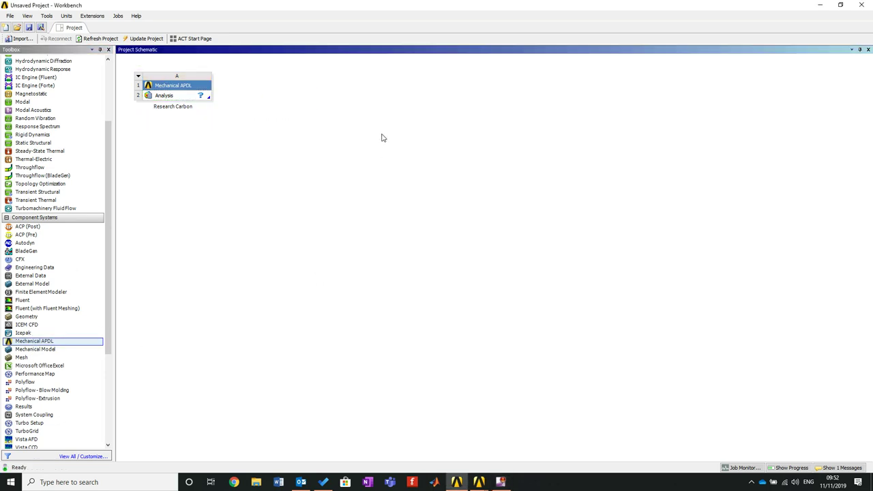
pyautogui.rightClick(178, 99)
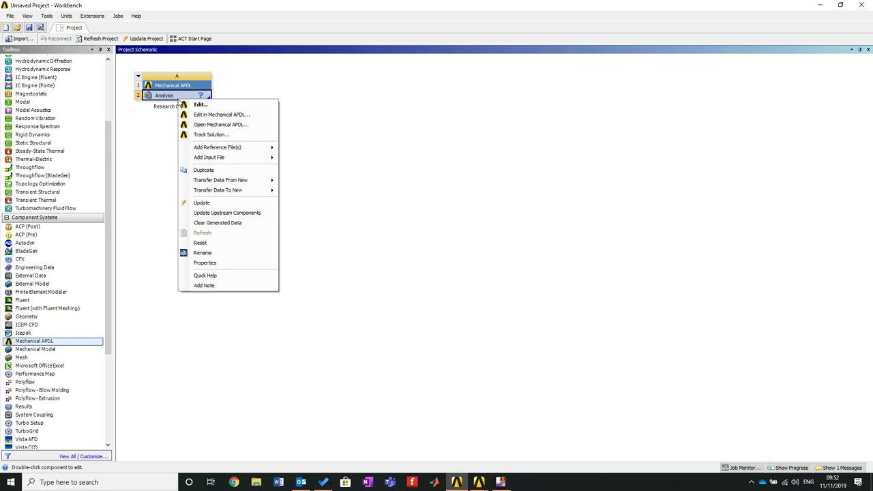
pyautogui.click(231, 129)
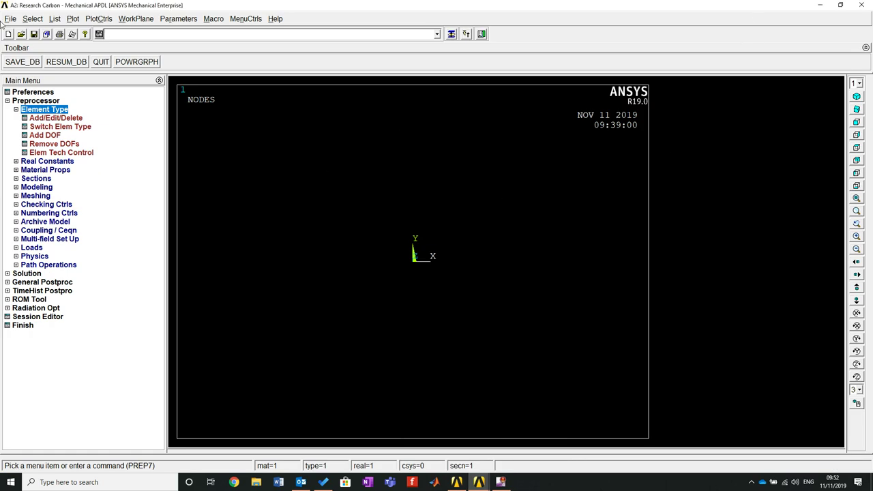
# Step: Add a structural shell element type, 3D 4node 181, as reference number 1 in the preprocessor
pyautogui.click(7, 101)
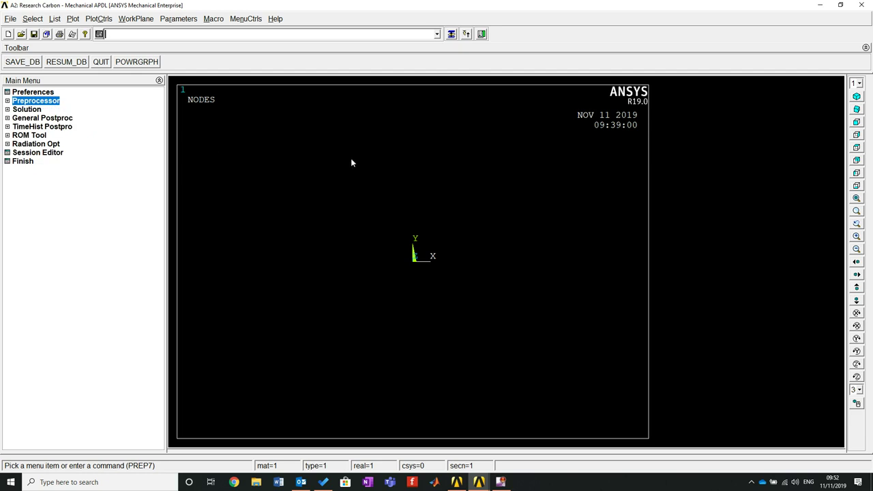
pyautogui.click(8, 101)
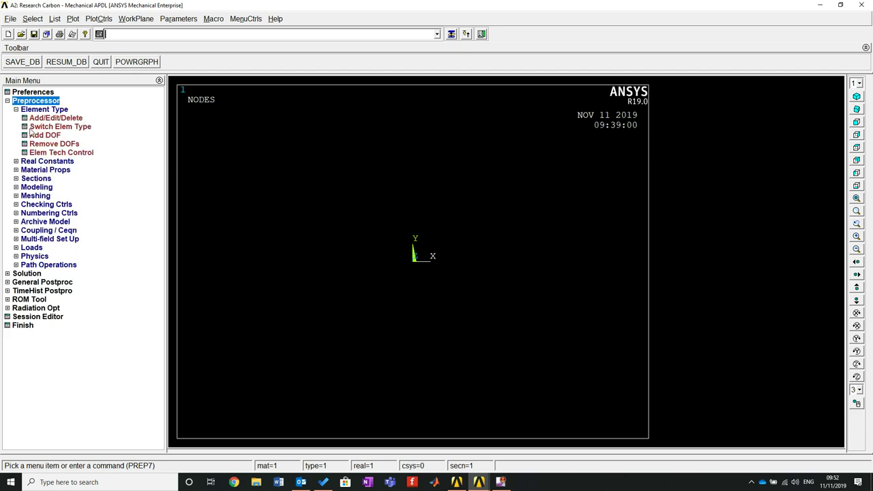
pyautogui.click(70, 119)
pyautogui.moveTo(195, 58); pyautogui.dragTo(460, 53)
pyautogui.click(314, 228)
pyautogui.moveTo(480, 198); pyautogui.dragTo(404, 96)
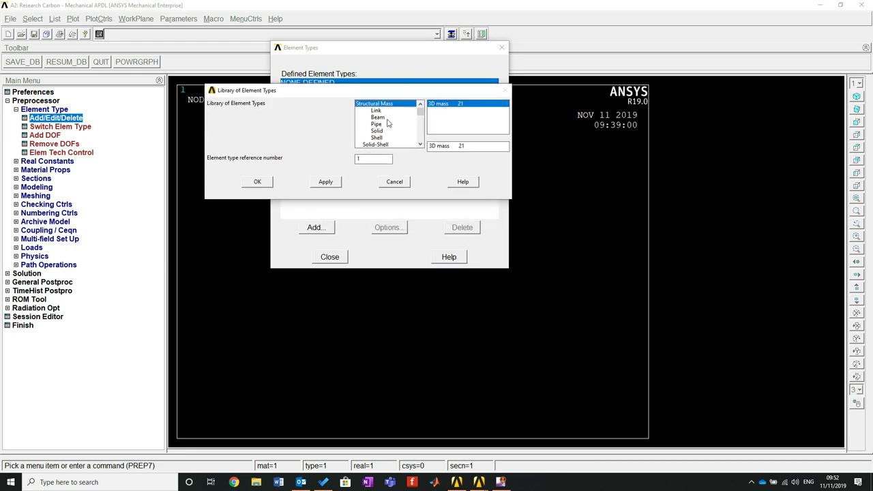
pyautogui.click(384, 111)
pyautogui.click(387, 120)
pyautogui.click(388, 124)
pyautogui.click(389, 137)
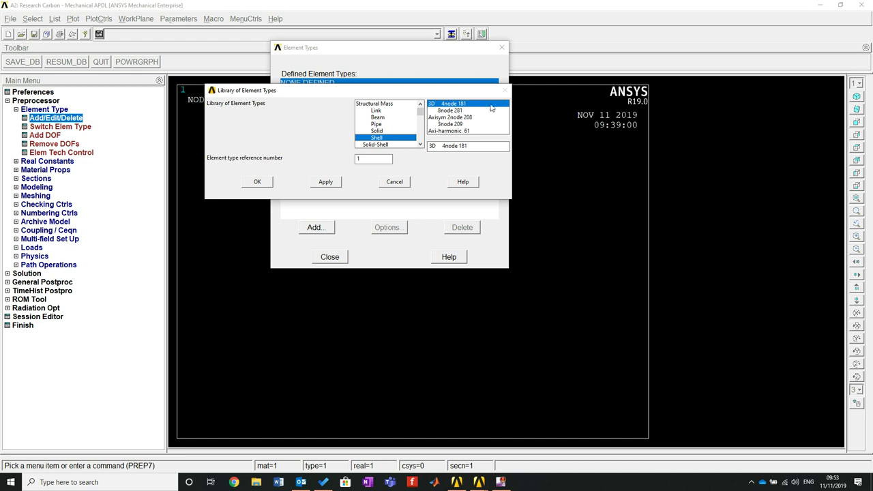
pyautogui.click(327, 184)
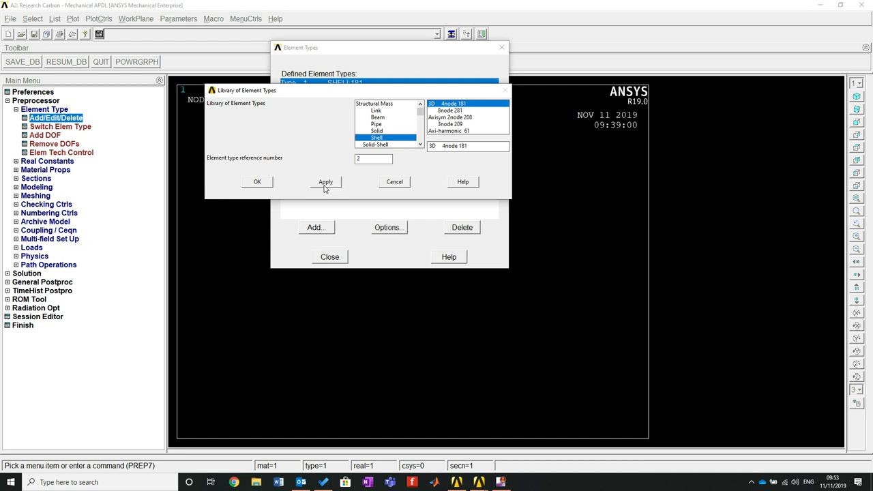
pyautogui.click(395, 183)
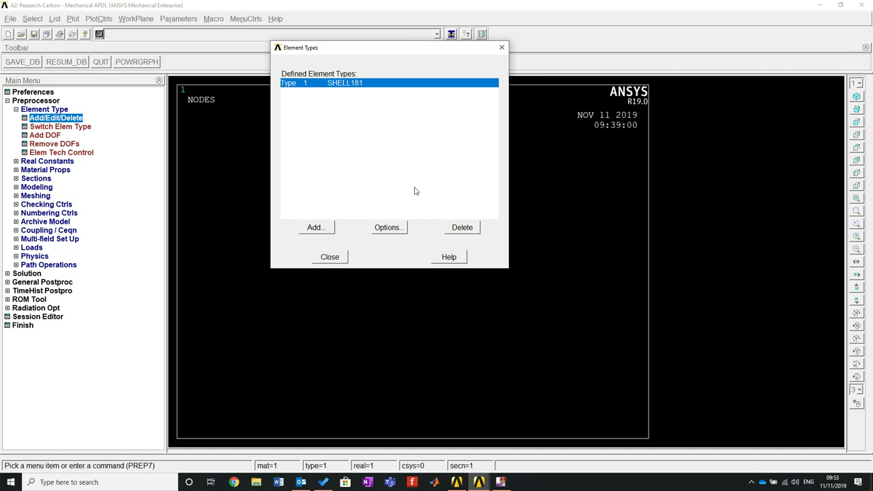
# Step: Set the SHELL181 storage of layer data (K8) to All layers and close the element type definitions
pyautogui.click(399, 228)
pyautogui.moveTo(405, 166); pyautogui.dragTo(413, 139)
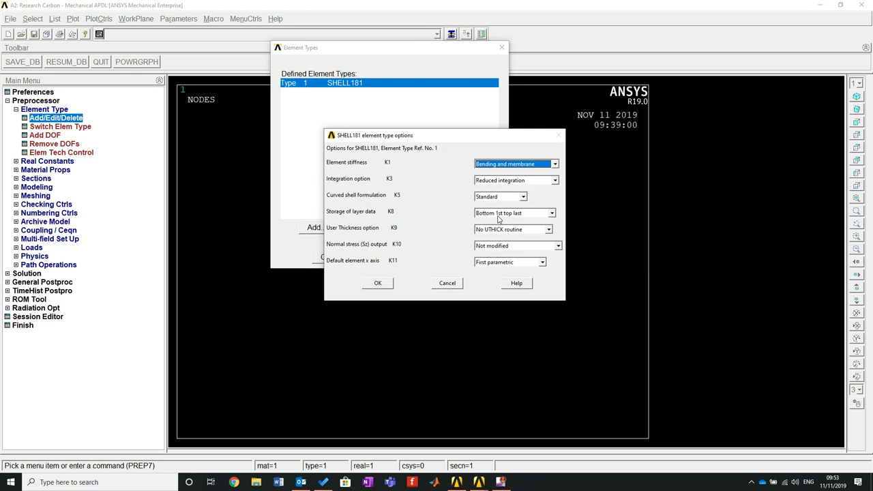
pyautogui.click(552, 213)
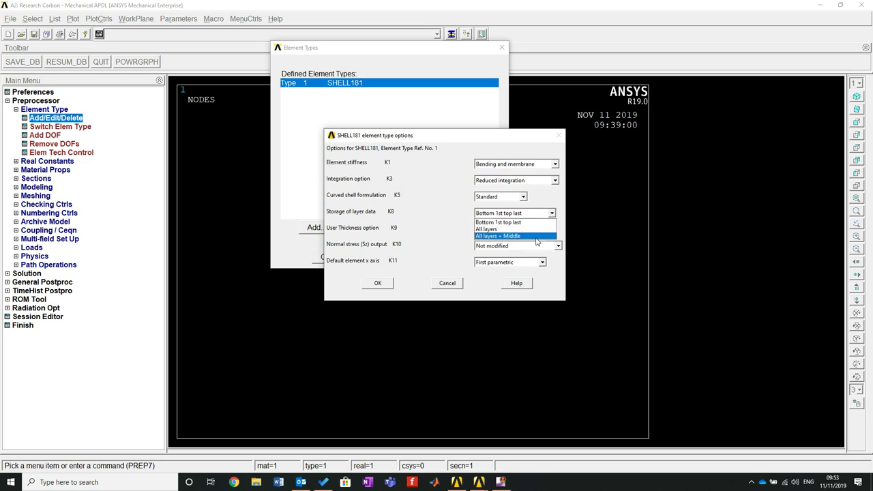
pyautogui.click(537, 237)
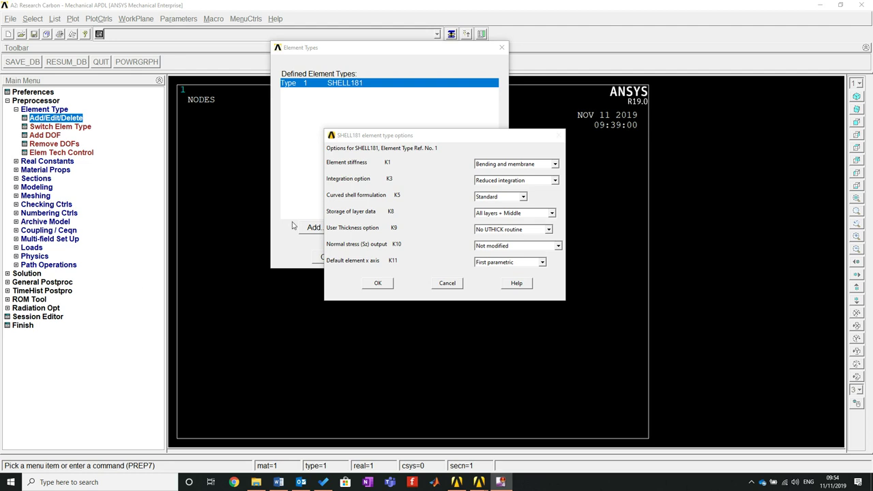
pyautogui.click(507, 214)
pyautogui.click(509, 232)
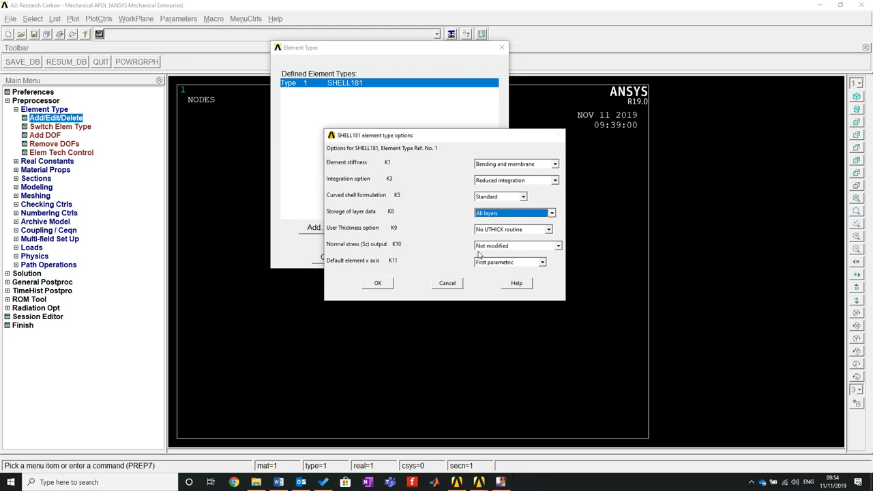
pyautogui.click(382, 283)
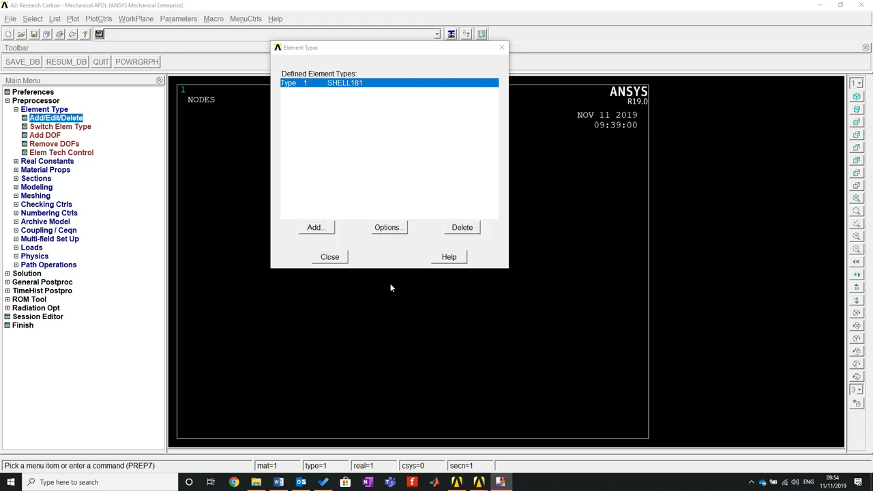
pyautogui.click(333, 259)
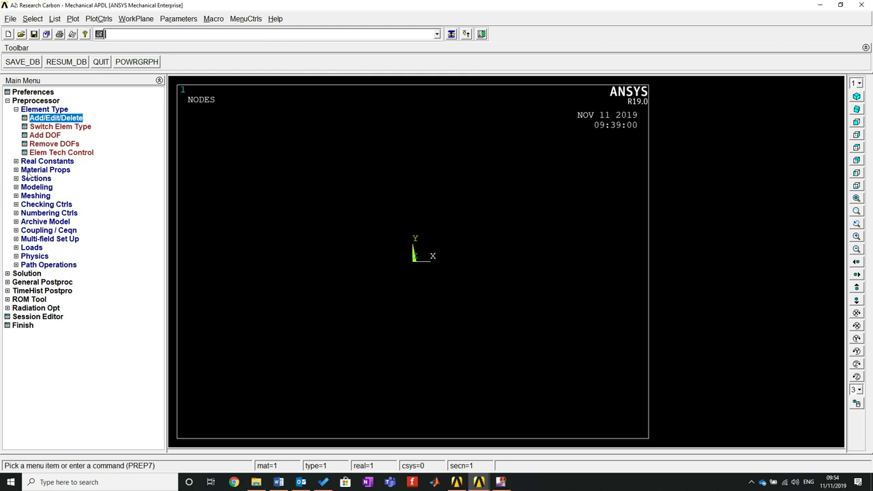
# Step: Open the structural linear elastic orthotropic properties for material model number 1
pyautogui.click(16, 110)
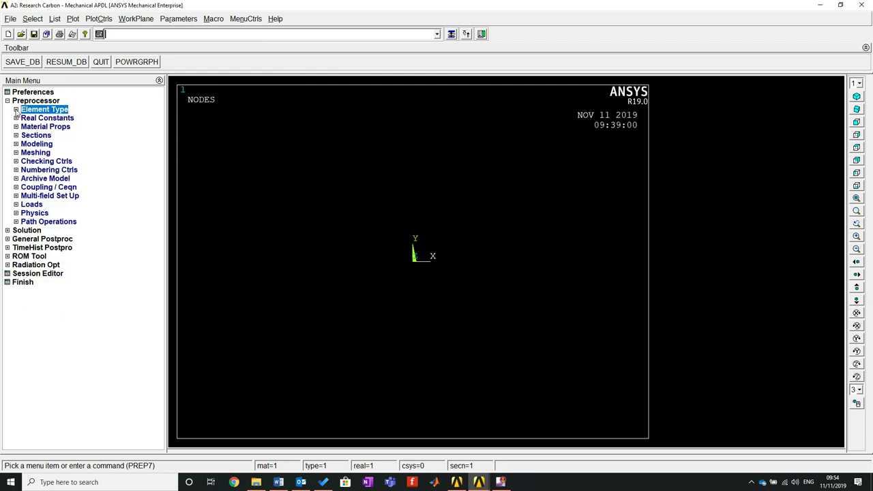
pyautogui.click(16, 127)
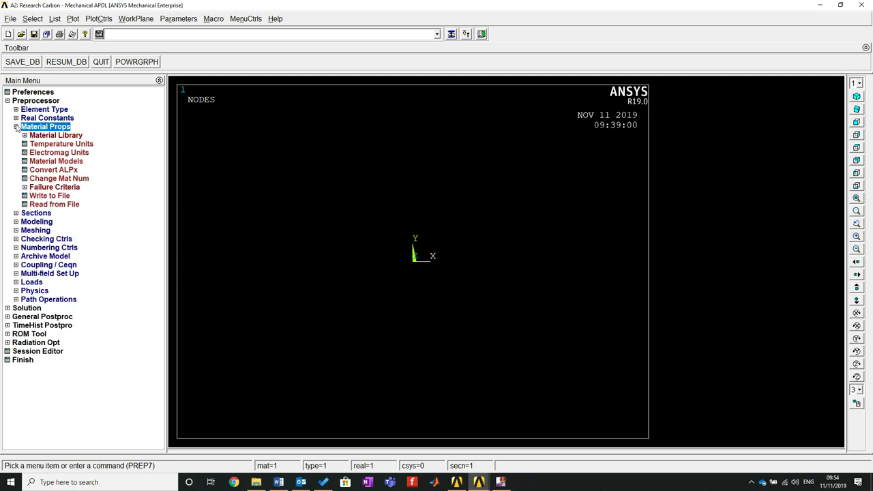
pyautogui.click(69, 164)
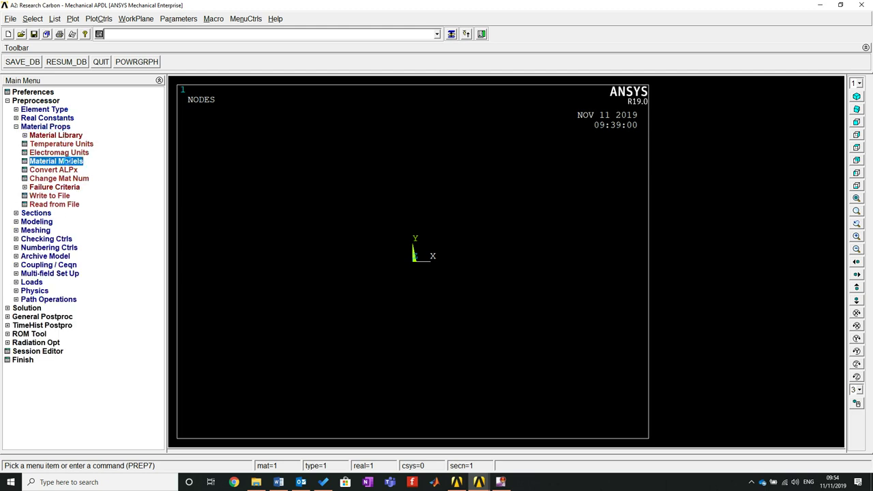
pyautogui.moveTo(447, 182); pyautogui.dragTo(358, 87)
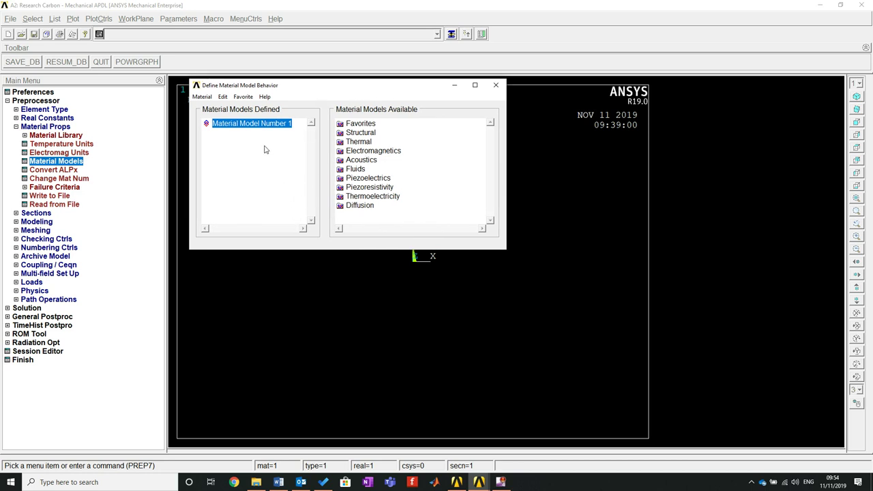
pyautogui.doubleClick(357, 136)
pyautogui.doubleClick(358, 136)
pyautogui.doubleClick(358, 136)
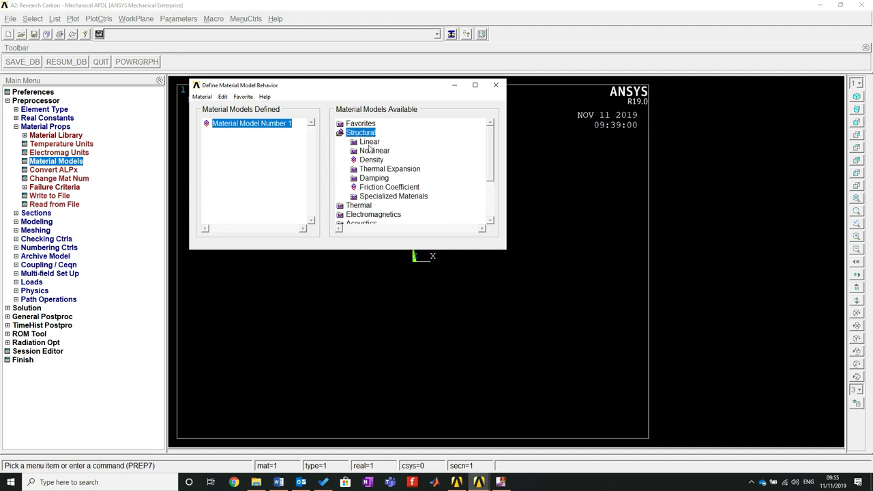
pyautogui.doubleClick(369, 143)
pyautogui.doubleClick(384, 150)
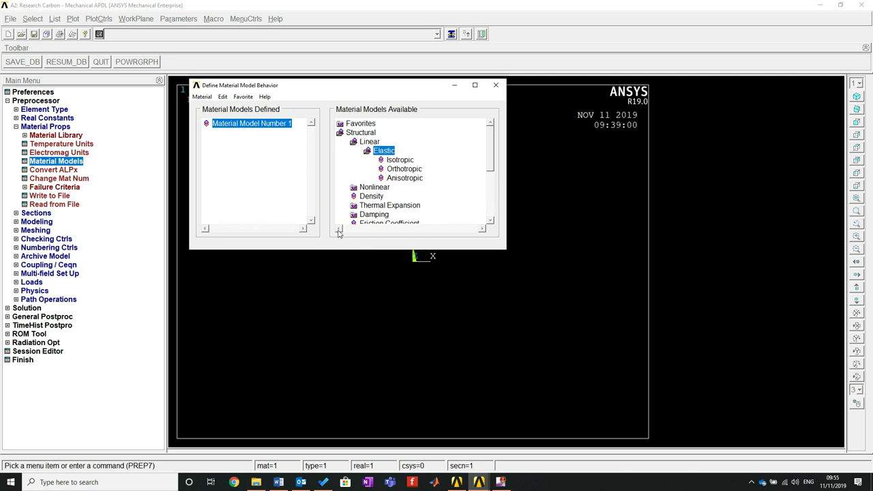
pyautogui.doubleClick(402, 161)
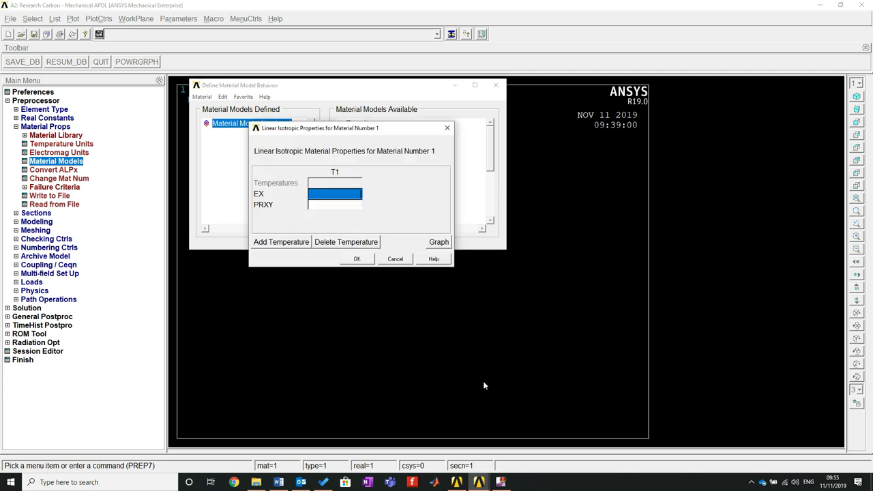
pyautogui.click(394, 259)
pyautogui.doubleClick(412, 167)
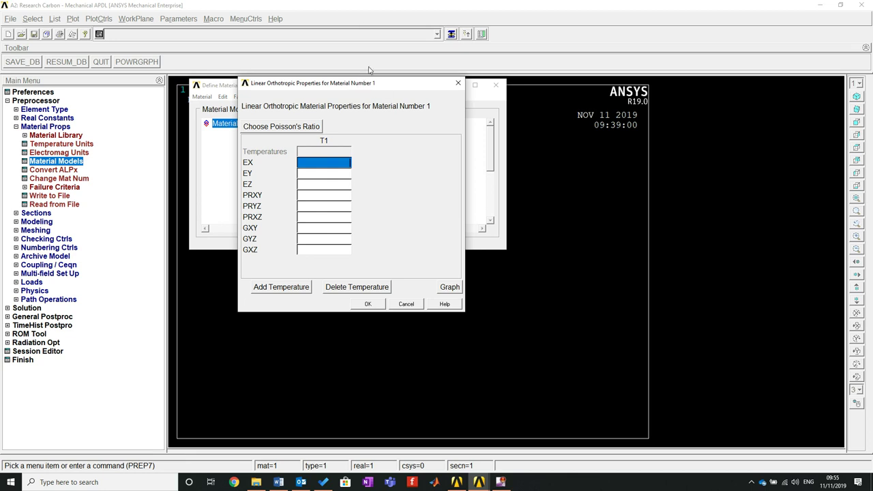
pyautogui.moveTo(418, 88); pyautogui.dragTo(545, 115)
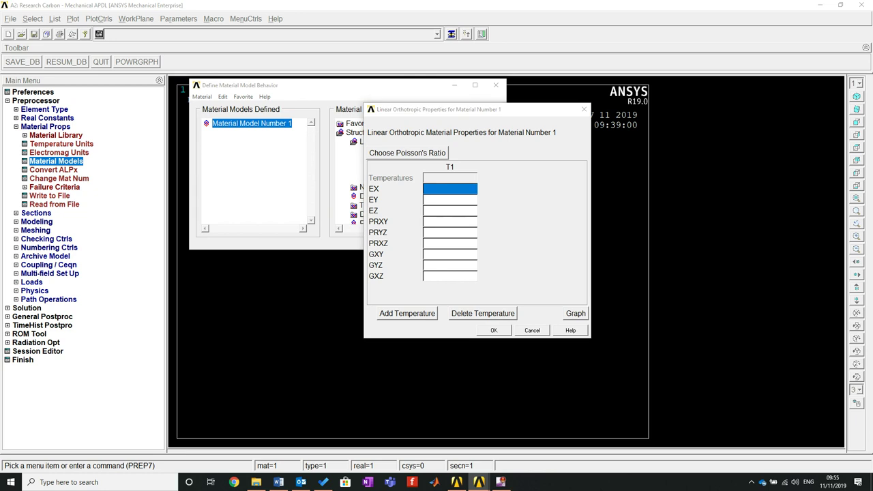
# Step: Set the orthotropic elastic moduli EX and EY to 8500000 and EZ to 1000000
pyautogui.hotkey('alt', 'Tab')
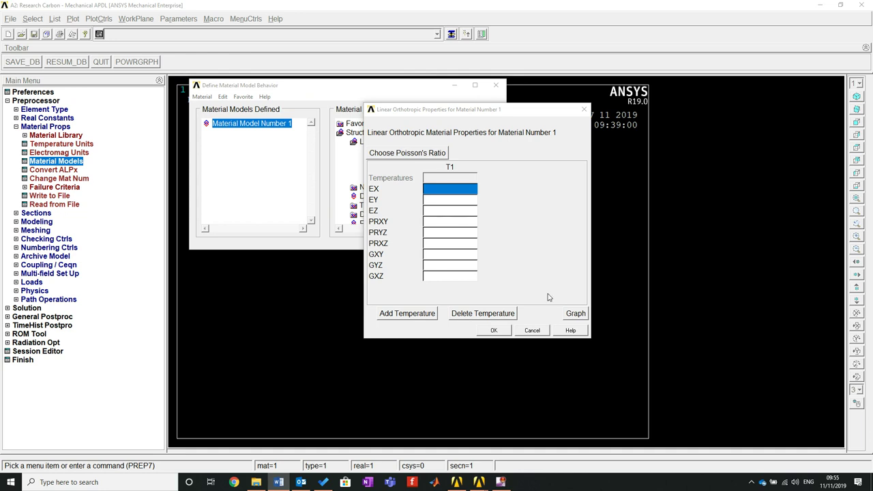
pyautogui.click(463, 194)
pyautogui.write('8500000')
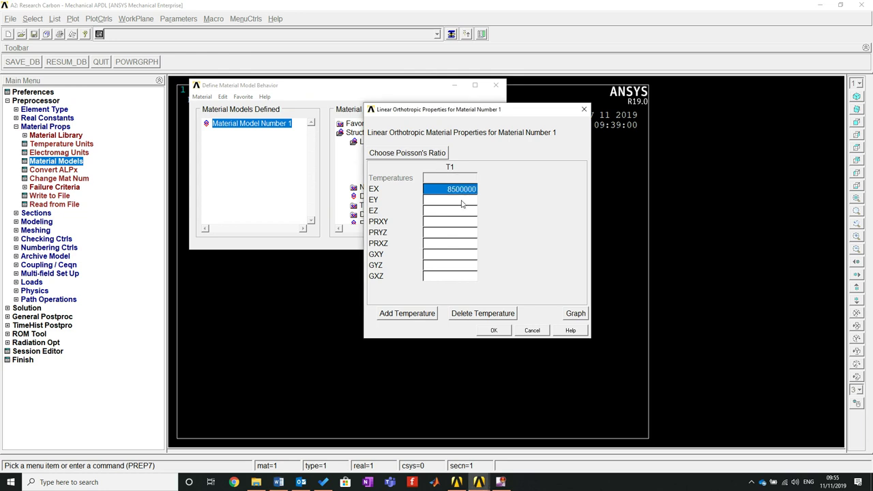
pyautogui.click(460, 201)
pyautogui.write('8500000')
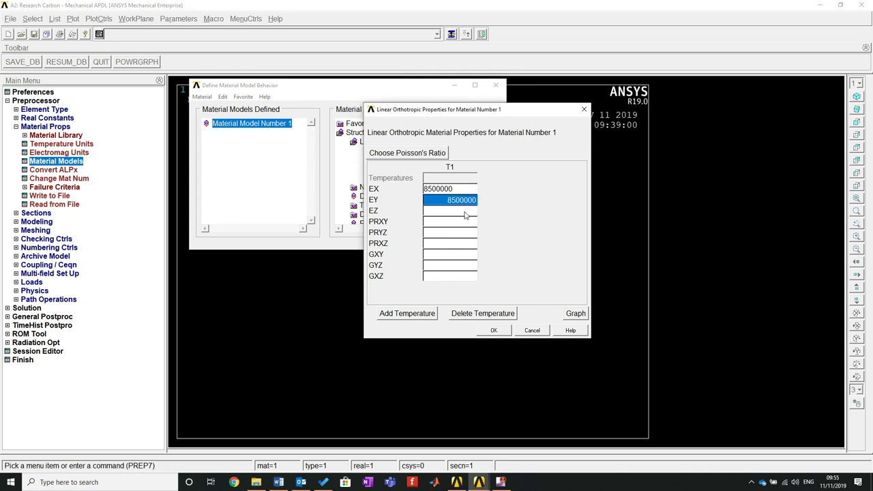
pyautogui.hotkey('alt', 'Tab')
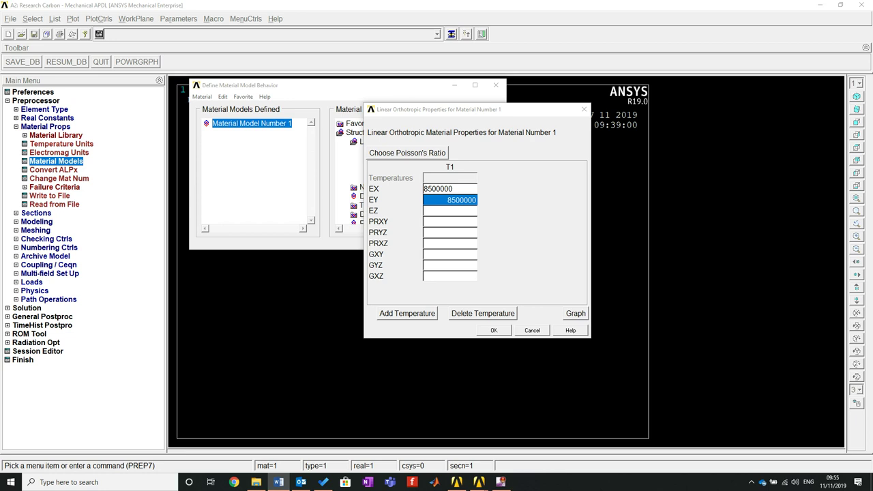
pyautogui.click(476, 212)
pyautogui.write('1000000')
pyautogui.press('Tab')
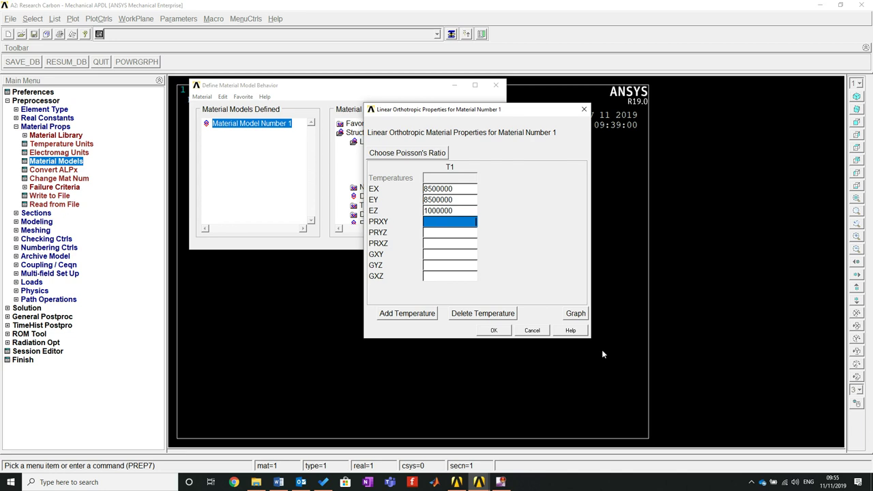
# Step: Set the Poisson's ratios PRXY, PRYZ and PRXZ to 0.29
pyautogui.write('0.29')
pyautogui.press('Tab')
pyautogui.write('0.29')
pyautogui.press('Tab')
pyautogui.write('0.29')
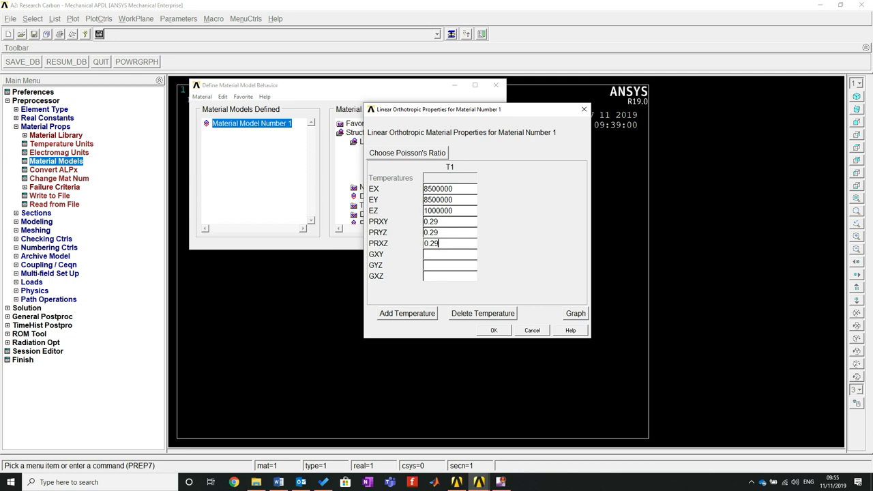
# Step: Set the shear moduli GXY, GYZ and GXZ to 0.06 and accept the orthotropic properties
pyautogui.hotkey('alt', 'Tab')
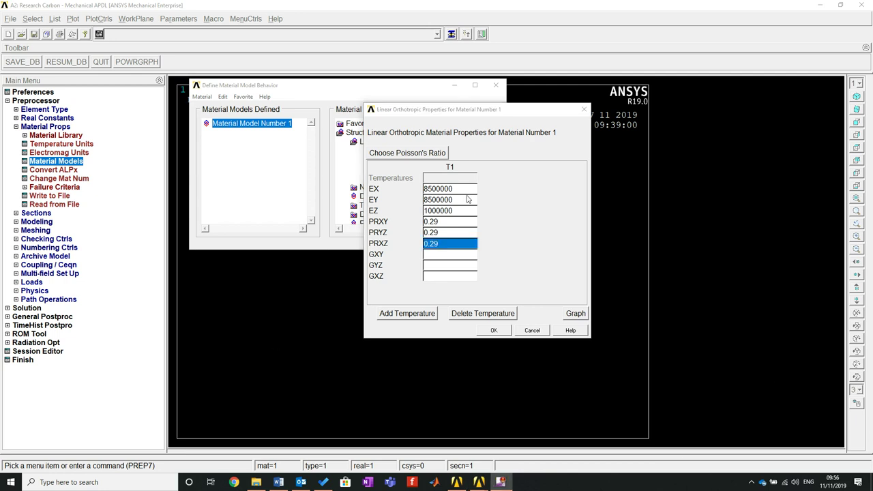
pyautogui.click(457, 263)
pyautogui.click(451, 256)
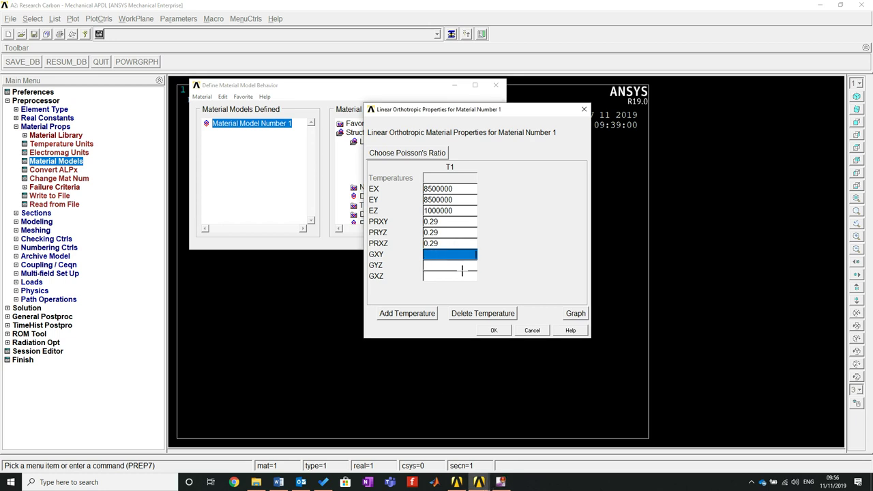
pyautogui.write('0.06')
pyautogui.click(461, 268)
pyautogui.write('0.06')
pyautogui.click(461, 273)
pyautogui.write('0.06')
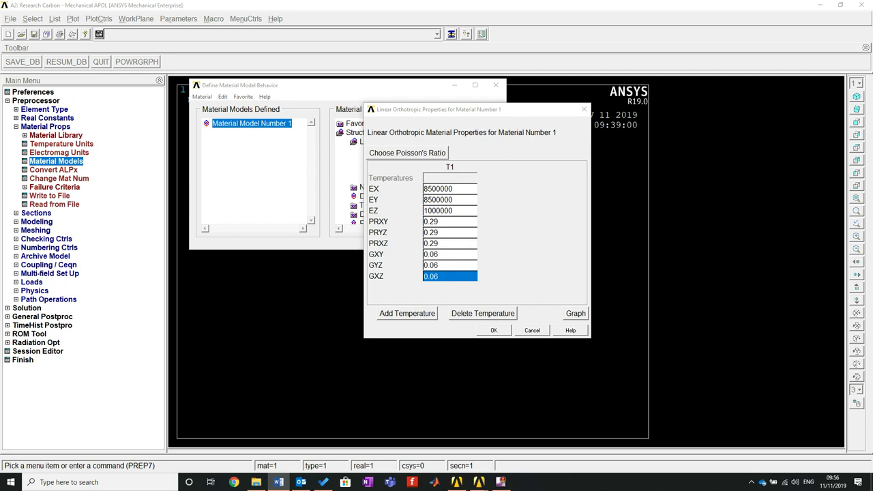
pyautogui.click(490, 331)
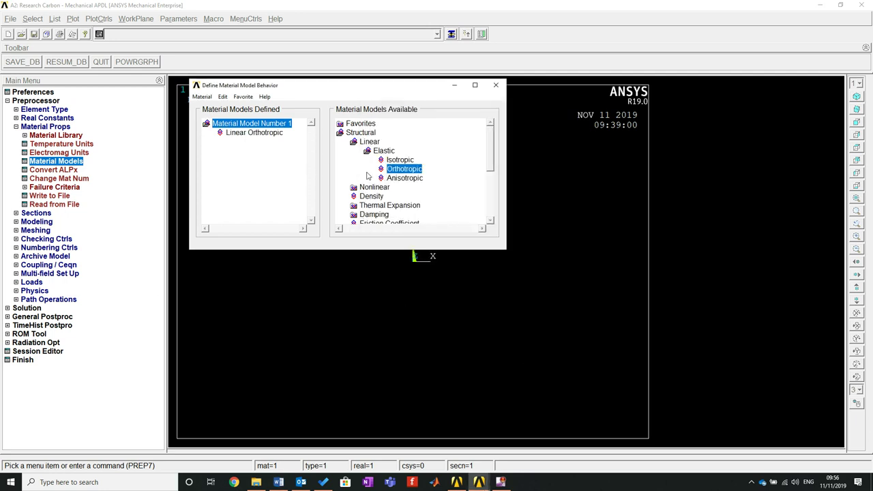
# Step: Set the density of material model number 1 to 2200
pyautogui.doubleClick(375, 197)
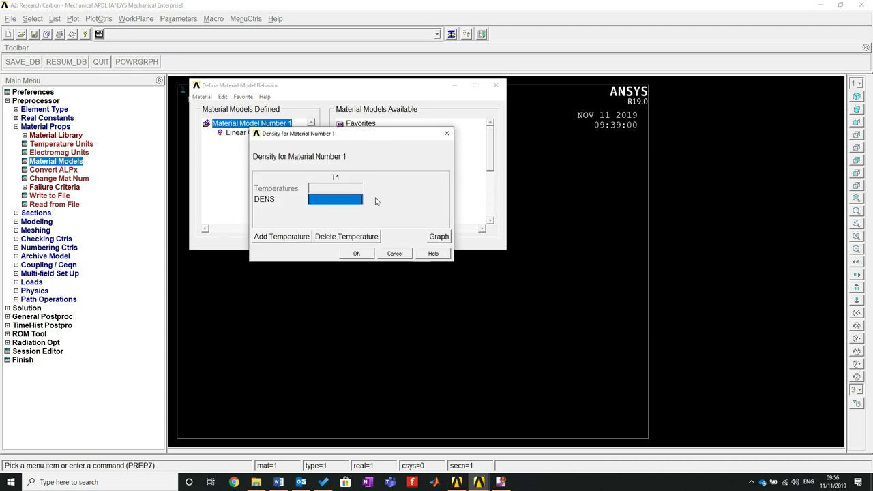
pyautogui.write('2200')
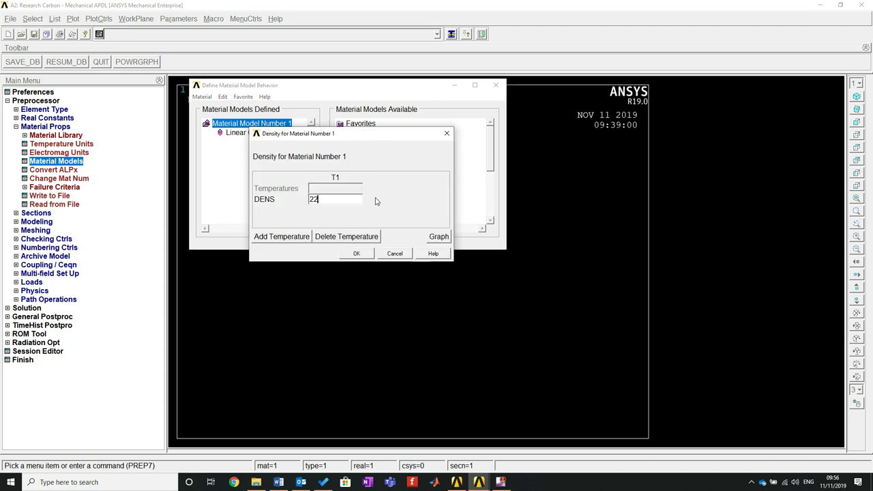
pyautogui.click(352, 257)
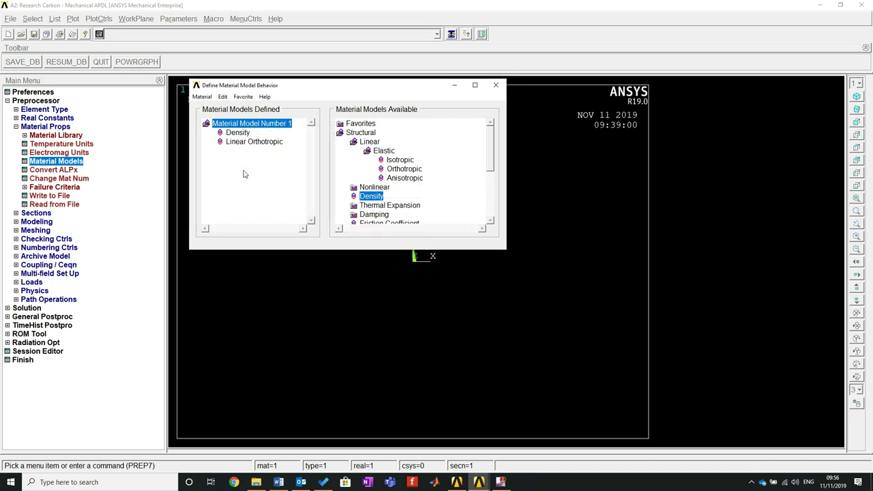
pyautogui.hotkey('alt', 'Tab')
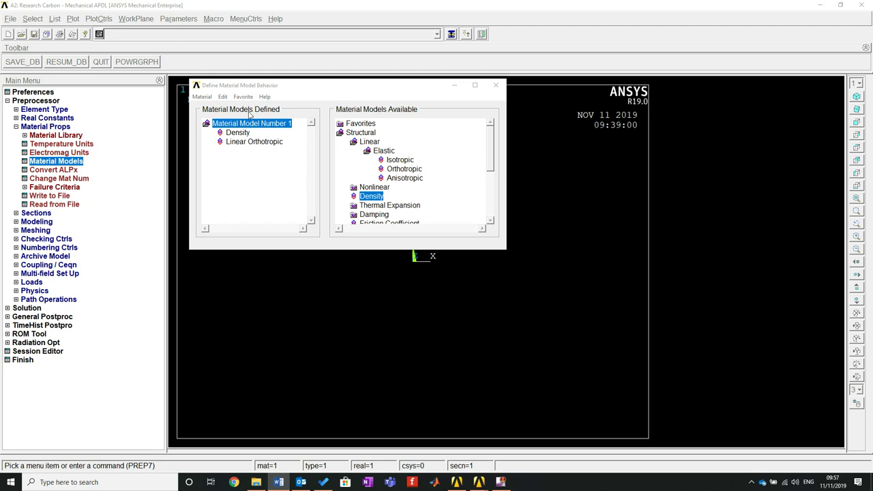
# Step: Add a second material model with ID 2
pyautogui.click(207, 97)
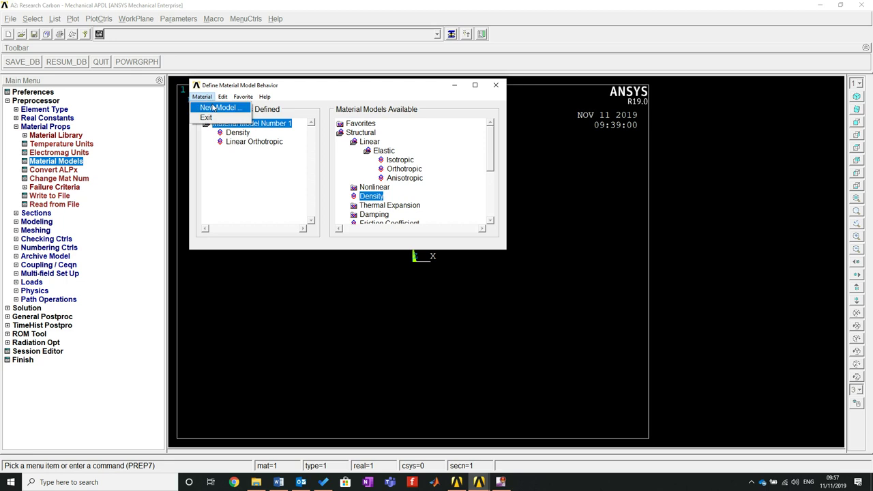
pyautogui.click(210, 108)
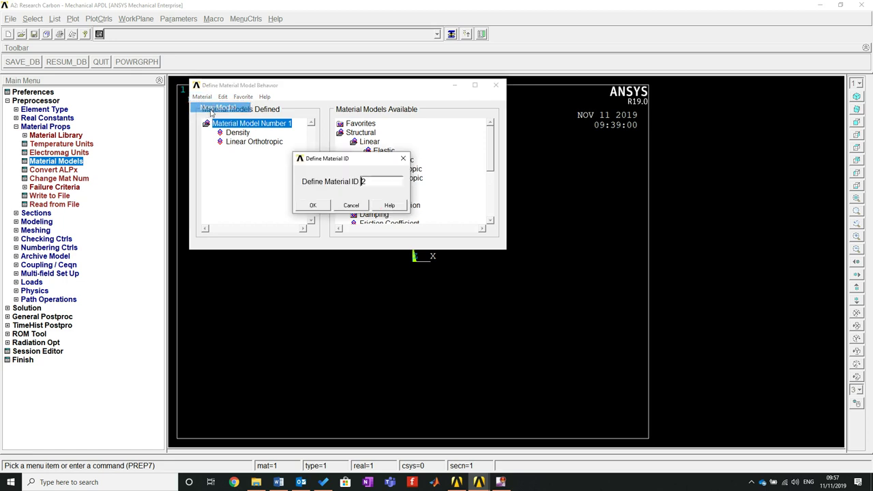
pyautogui.click(321, 208)
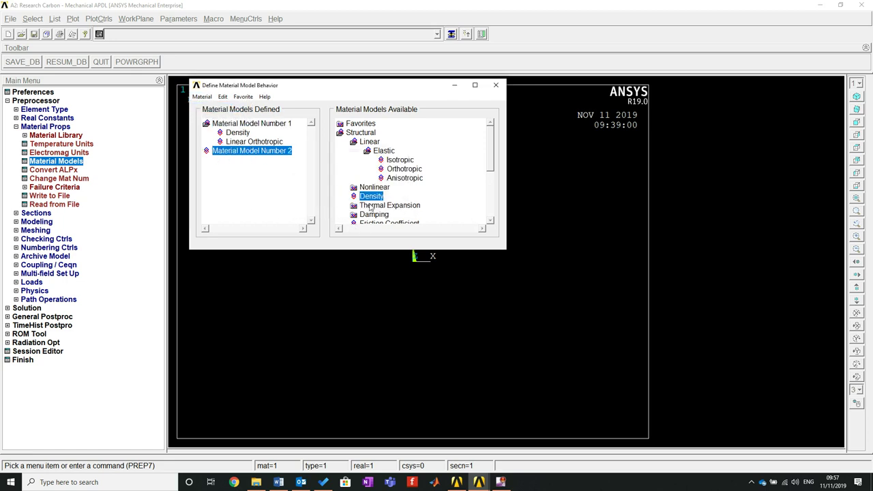
# Step: Give material model number 2 linear isotropic properties with EX 6.9E+10 and PRXY 0.31, and close the material definitions
pyautogui.doubleClick(400, 161)
pyautogui.moveTo(318, 135); pyautogui.dragTo(402, 177)
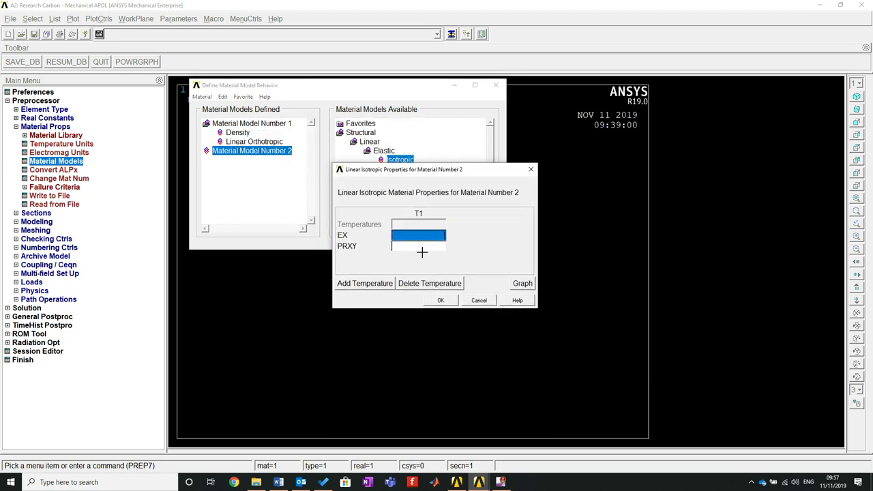
pyautogui.write('6.9')
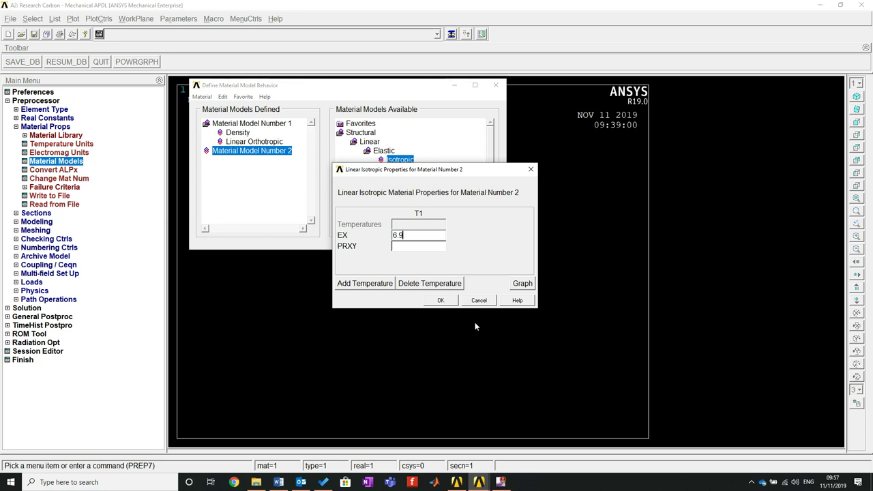
pyautogui.write('E+10')
pyautogui.click(425, 248)
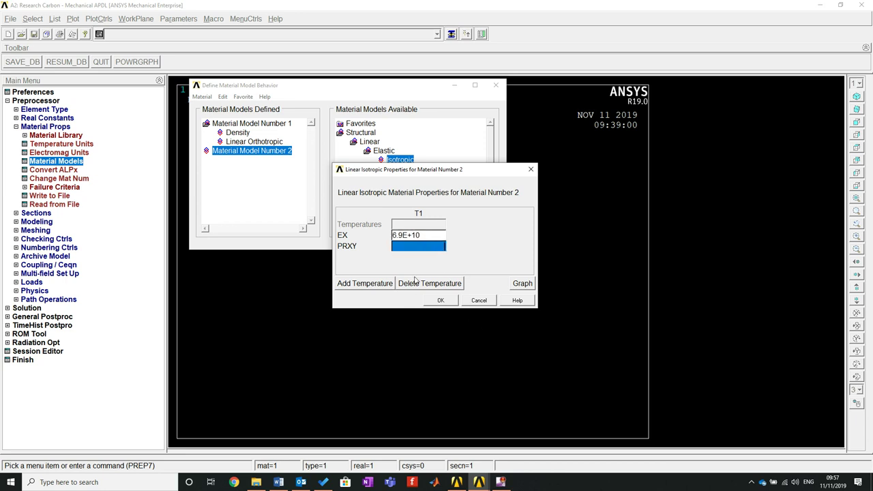
pyautogui.write('0.31')
pyautogui.click(444, 301)
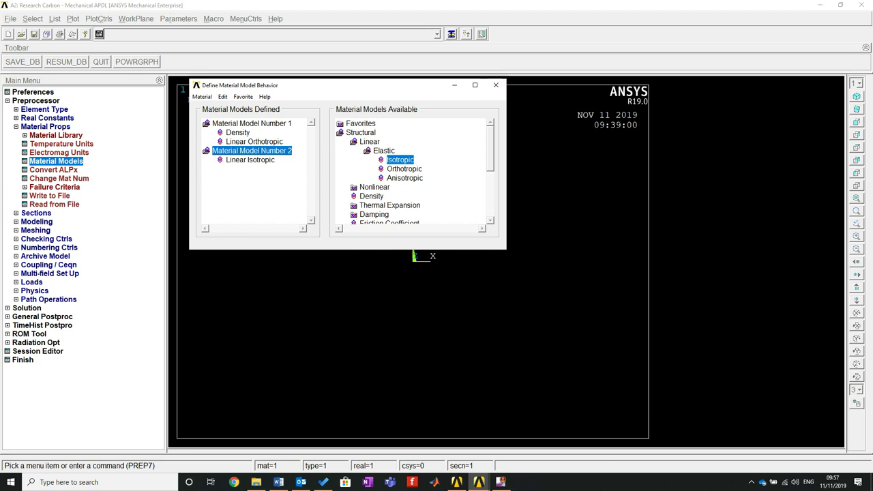
pyautogui.hotkey('alt', 'Tab')
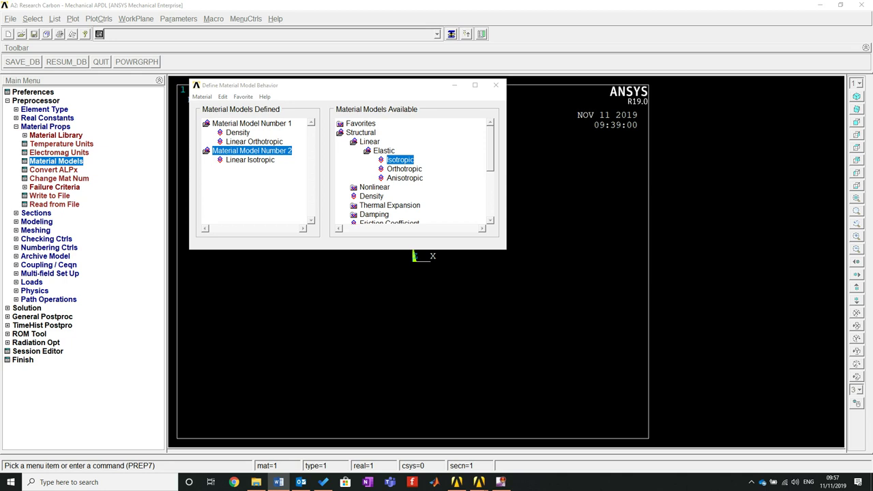
pyautogui.click(496, 85)
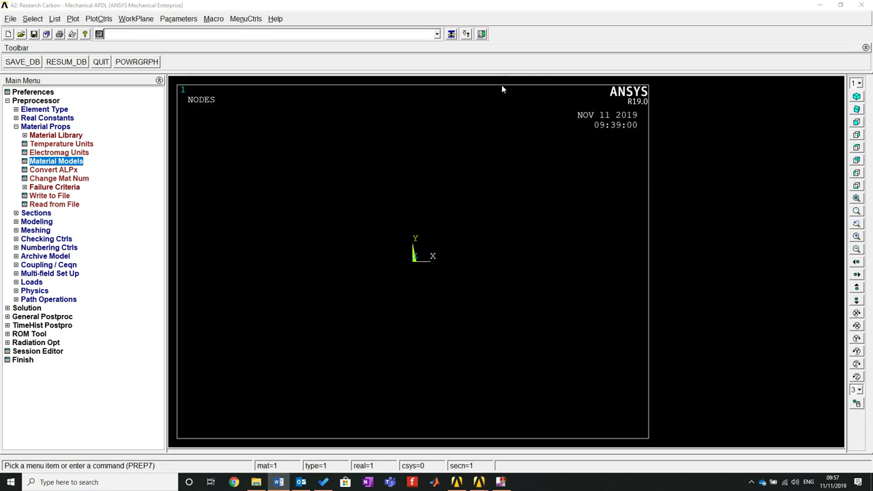
# Step: Start a shell lay-up section with ID 1 and add two layers for a three-layer stack
pyautogui.click(15, 127)
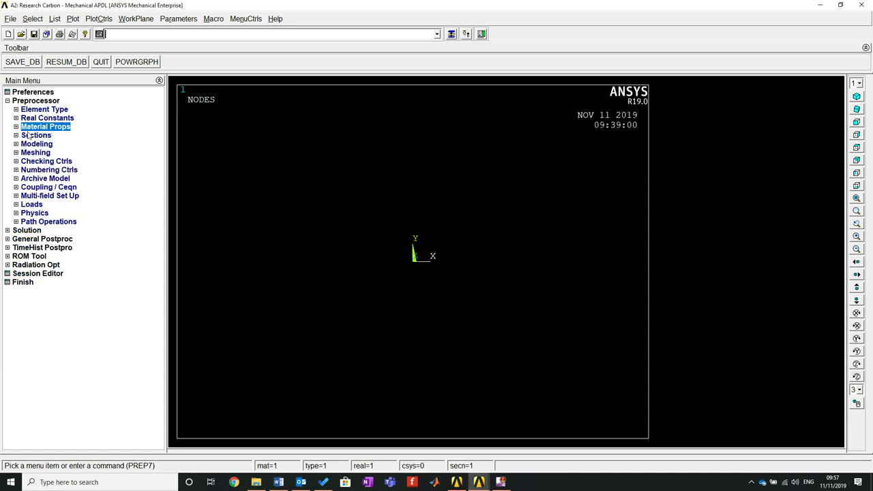
pyautogui.click(17, 135)
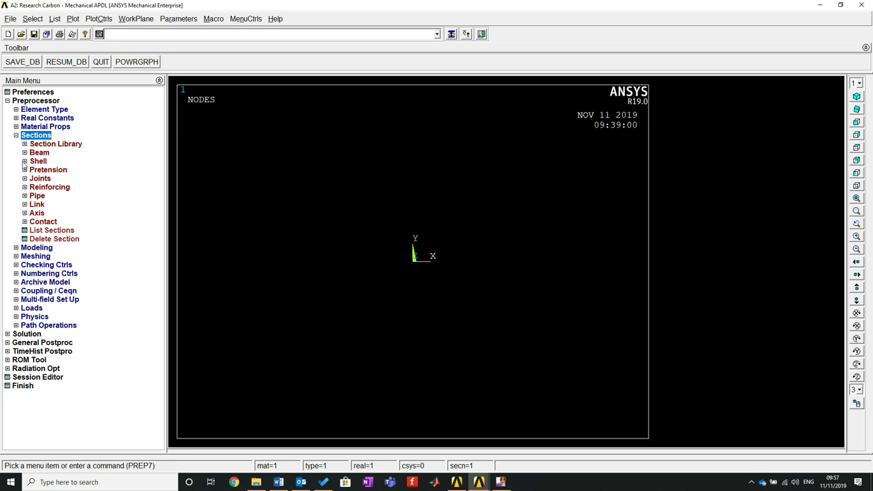
pyautogui.click(30, 161)
pyautogui.click(39, 170)
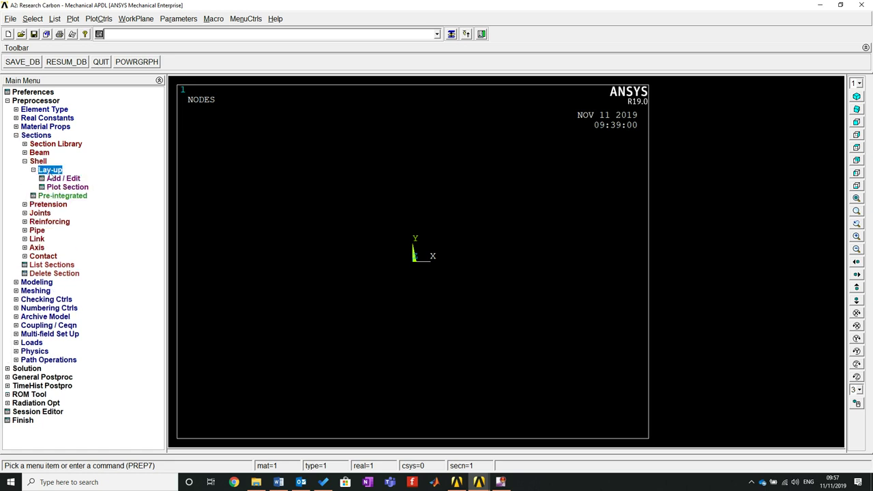
pyautogui.click(62, 178)
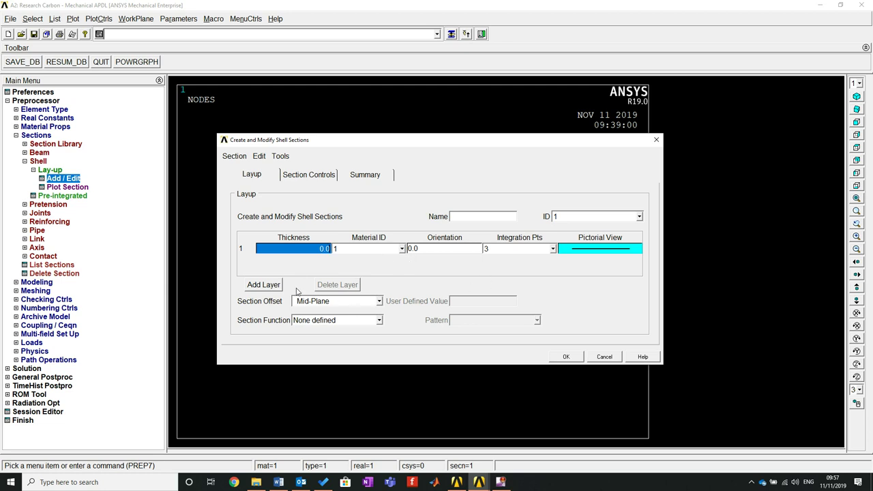
pyautogui.click(275, 289)
pyautogui.click(275, 290)
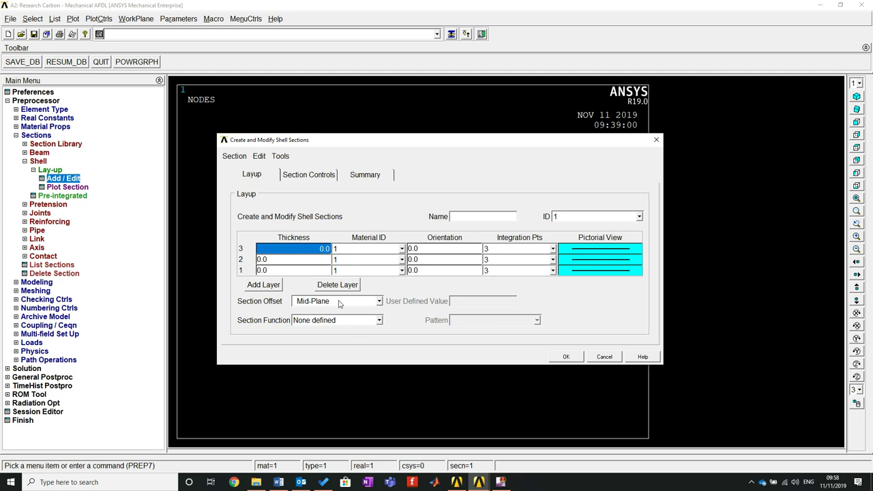
# Step: Set the shell section offset to Top-Plane and assign material 2 to layer 2
pyautogui.click(378, 301)
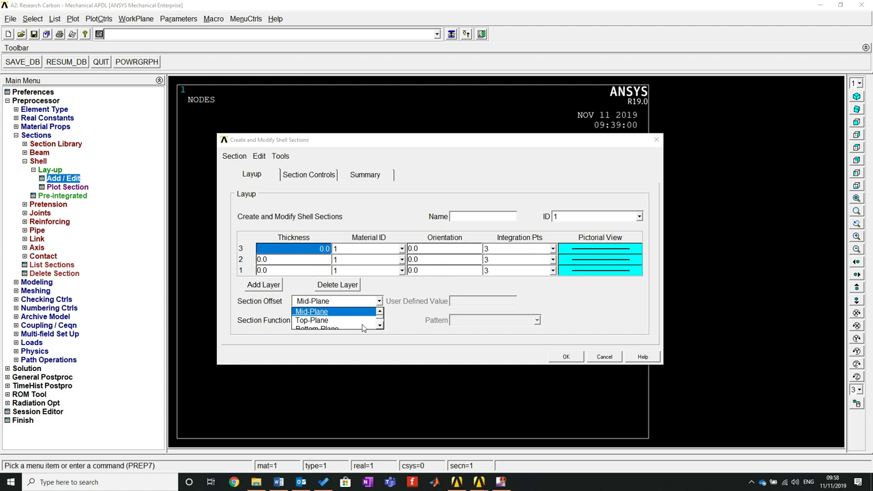
pyautogui.click(323, 320)
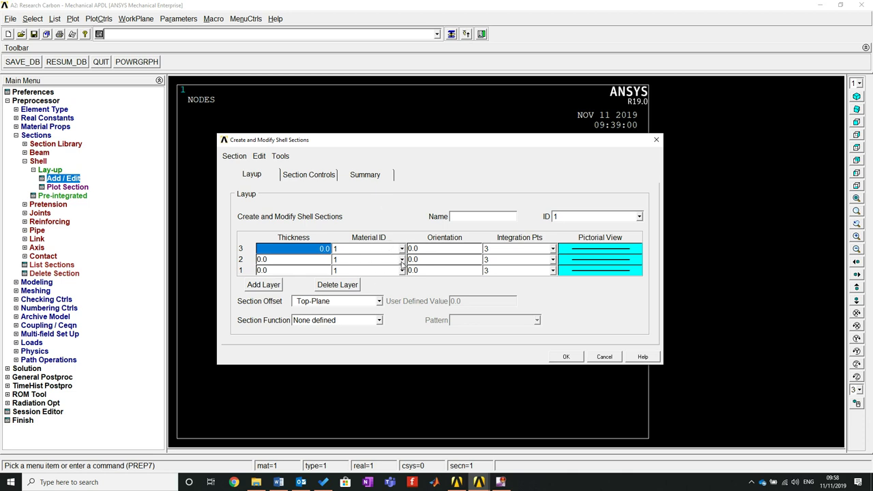
pyautogui.click(402, 260)
pyautogui.click(390, 281)
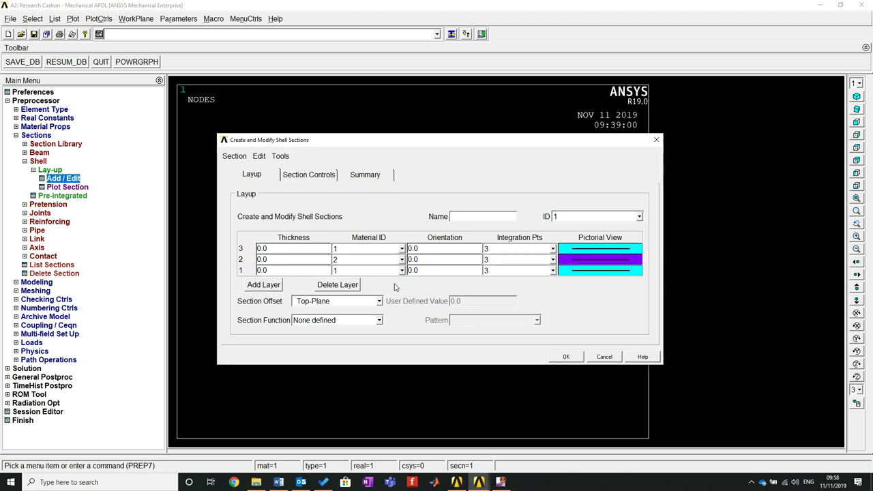
# Step: Set layer 3 of the lay-up to a thickness of 0.001 and an orientation of 90
pyautogui.click(263, 251)
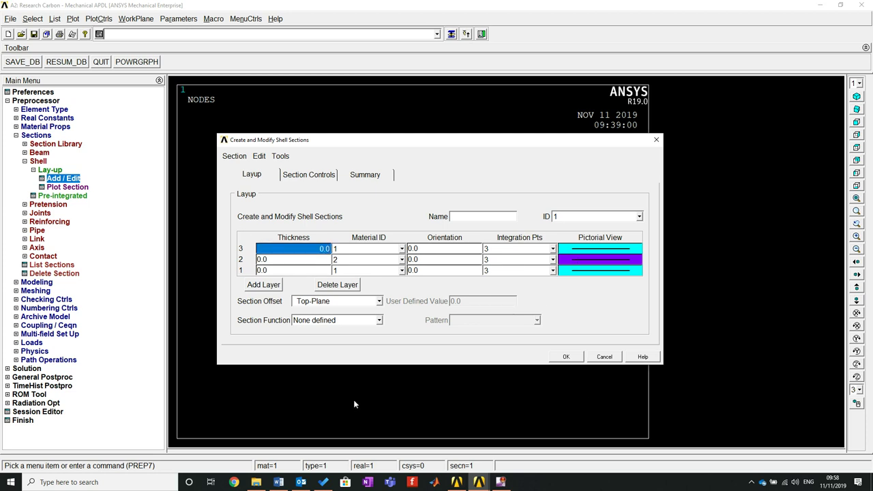
pyautogui.write('0.001')
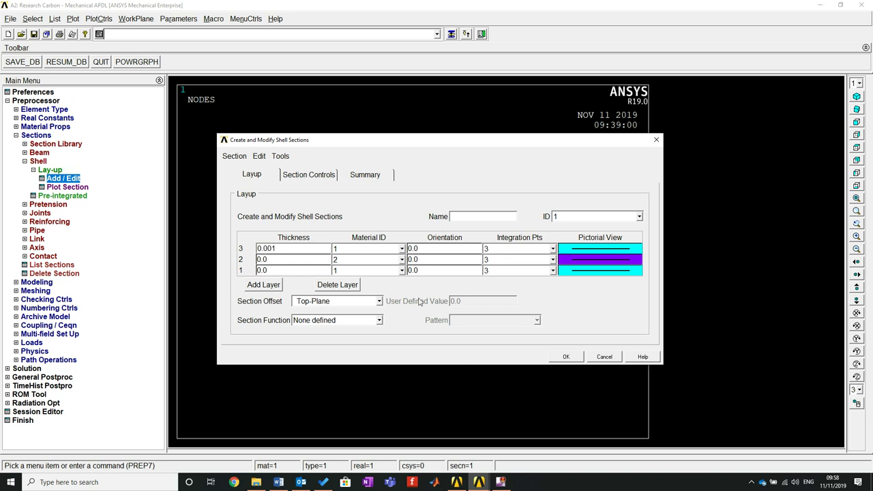
pyautogui.click(451, 251)
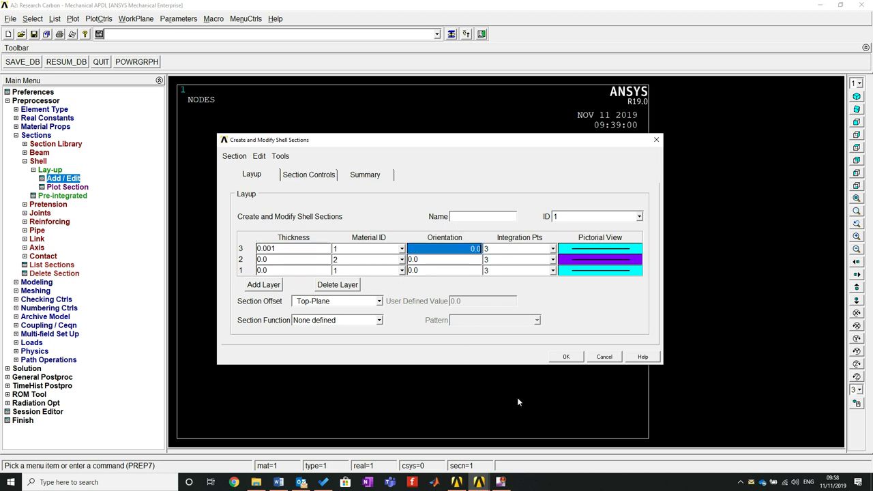
pyautogui.write('90')
pyautogui.press('Down')
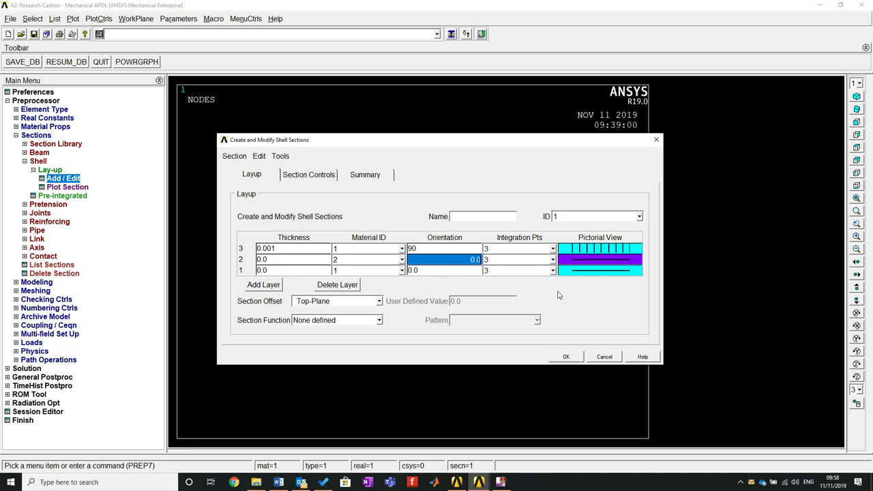
# Step: Set the thickness of layer 1 to 0.001 and layer 2 to 0.02, and accept the shell section
pyautogui.click(288, 272)
pyautogui.write('01')
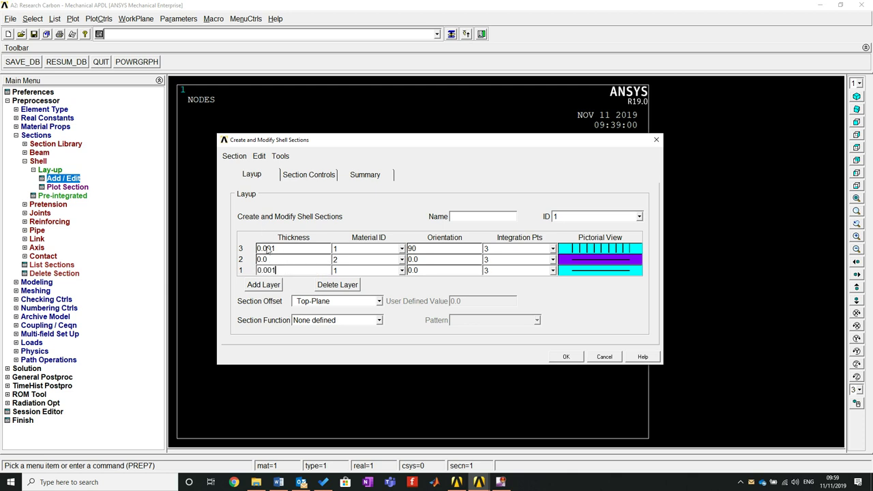
pyautogui.click(276, 260)
pyautogui.write('0.02')
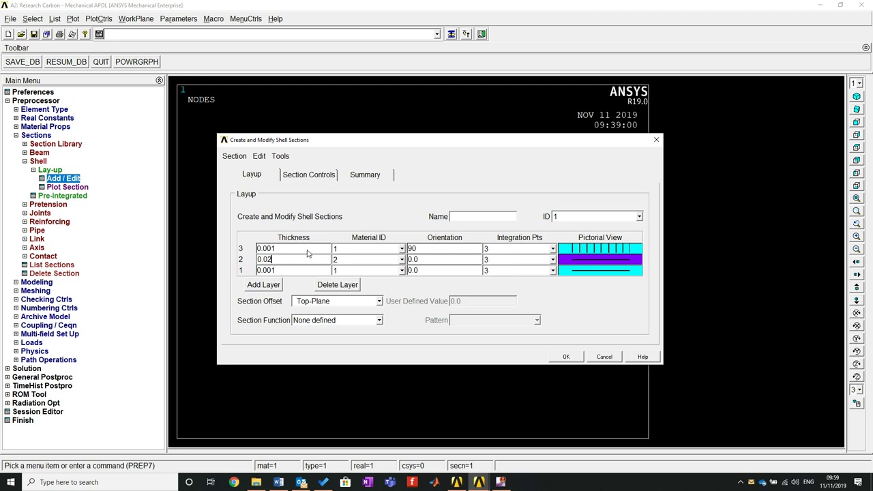
pyautogui.click(302, 251)
pyautogui.click(318, 262)
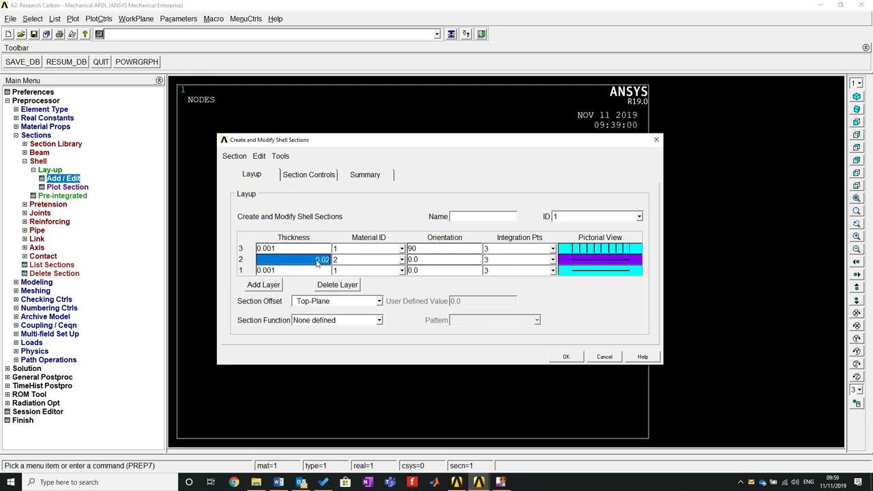
pyautogui.press('Up')
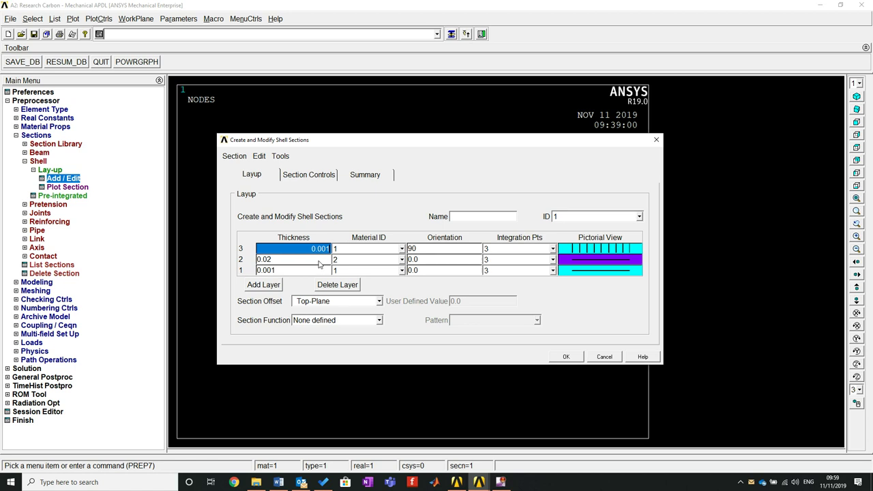
pyautogui.press('Down')
pyautogui.press('Down')
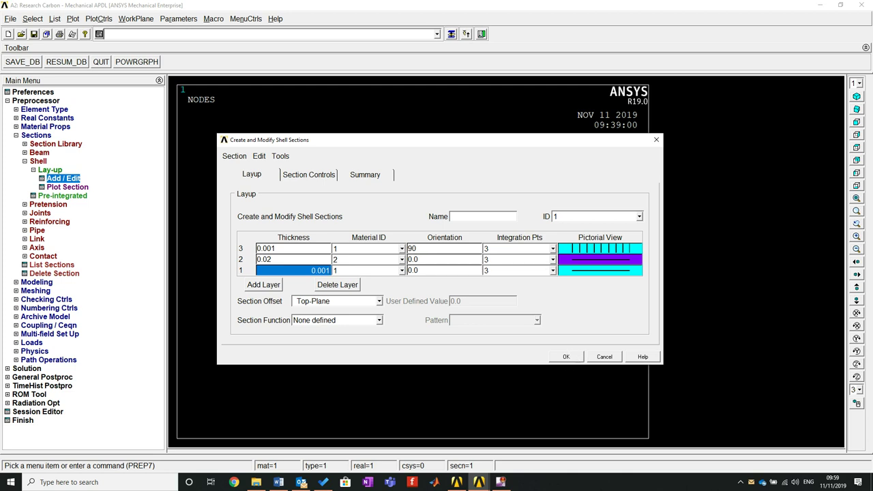
pyautogui.hotkey('alt', 'Tab')
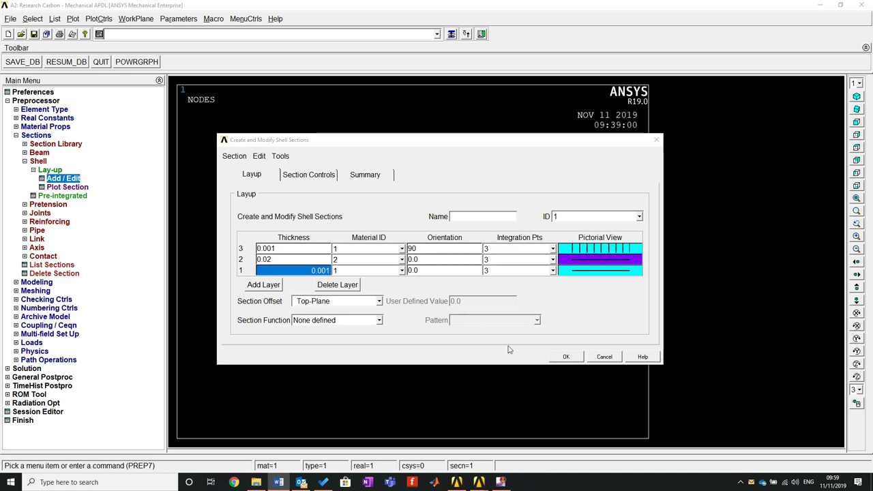
pyautogui.click(566, 356)
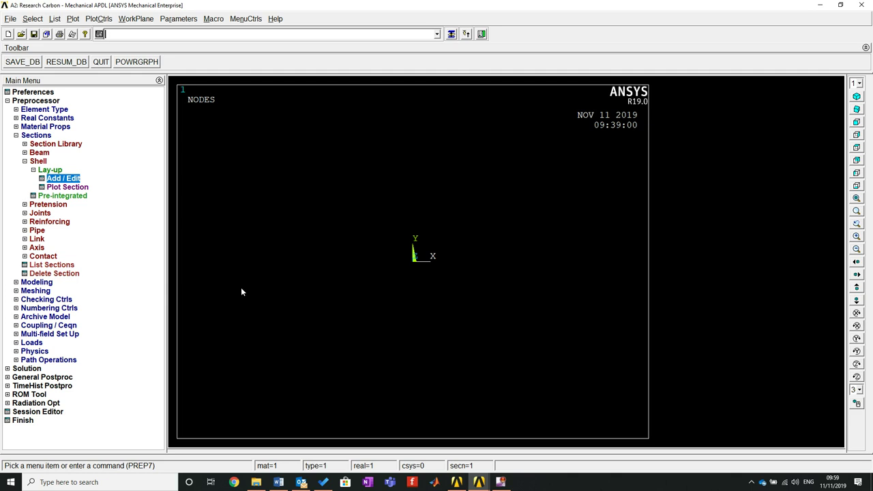
# Step: Create a rectangular area by dimensions, with X and Y coordinates both running from -0.02 to 0.02
pyautogui.click(16, 135)
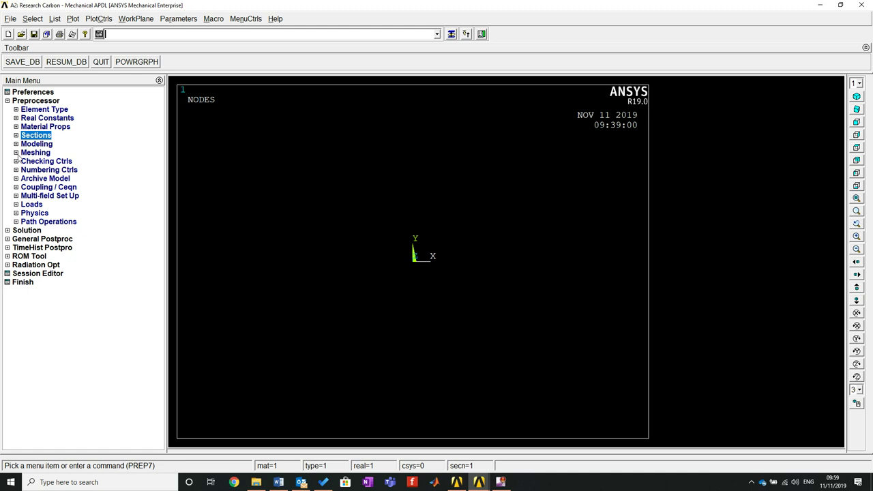
pyautogui.click(18, 144)
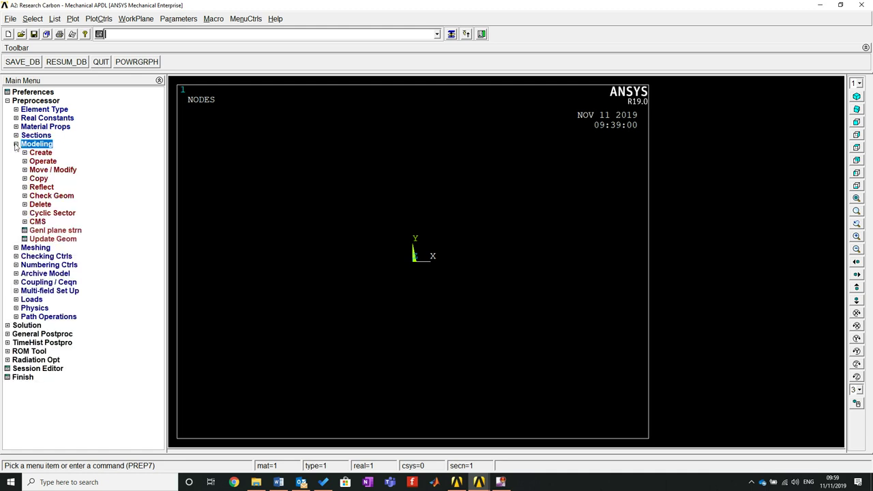
pyautogui.click(26, 153)
pyautogui.click(33, 178)
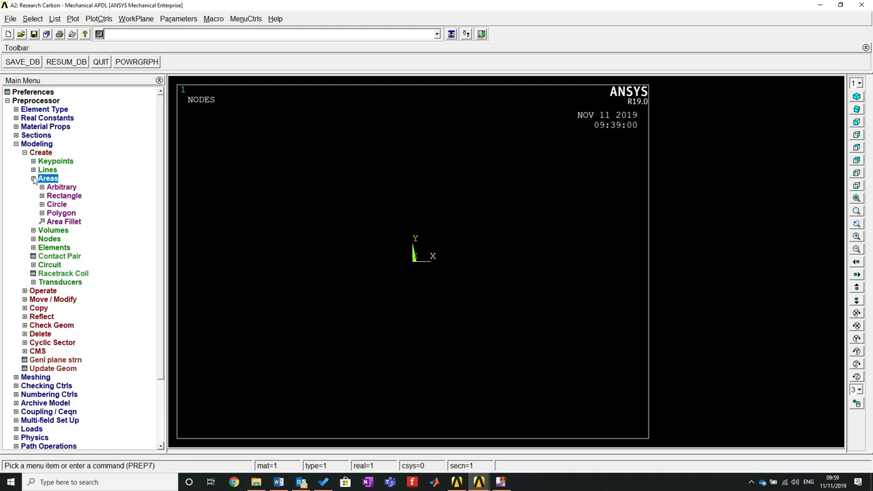
pyautogui.click(42, 196)
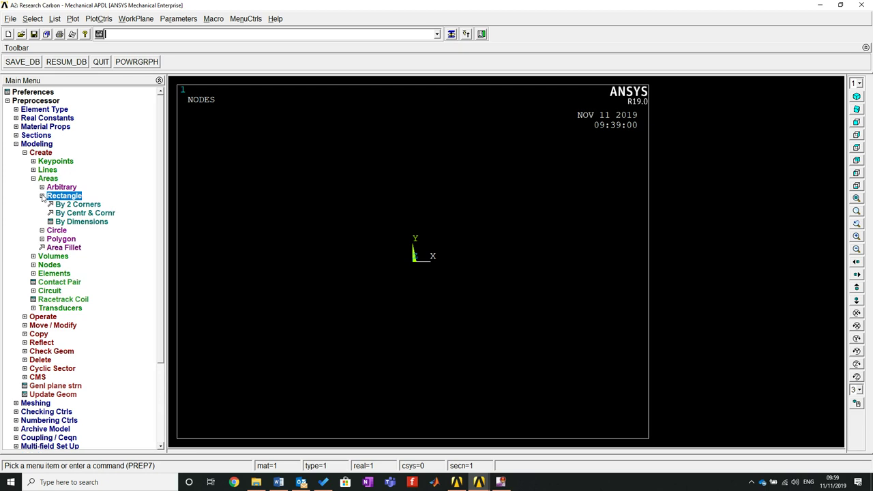
pyautogui.click(87, 223)
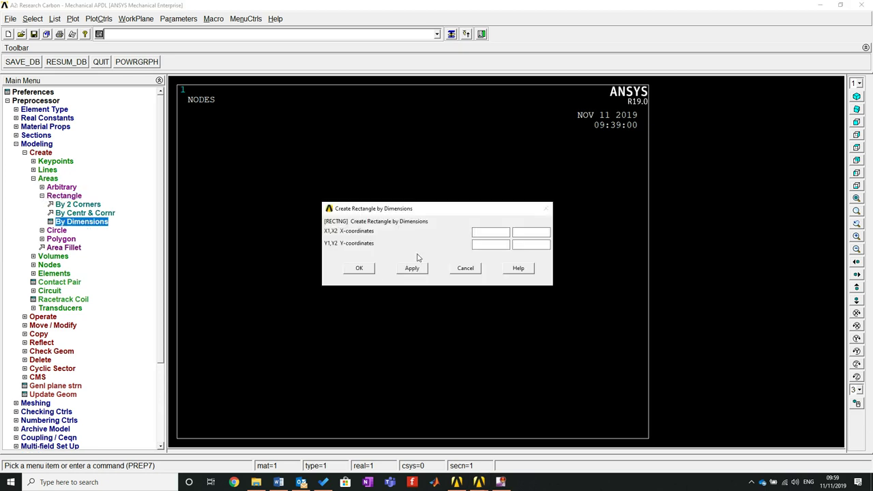
pyautogui.write('-0')
pyautogui.write('.02')
pyautogui.write('0.02')
pyautogui.press('Tab')
pyautogui.write('-0.020.02')
pyautogui.click(358, 267)
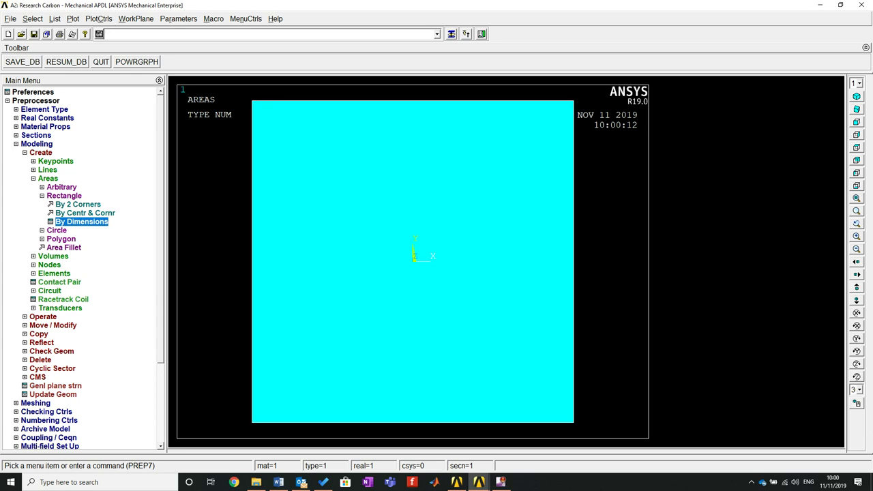
pyautogui.hotkey('alt', 'Tab')
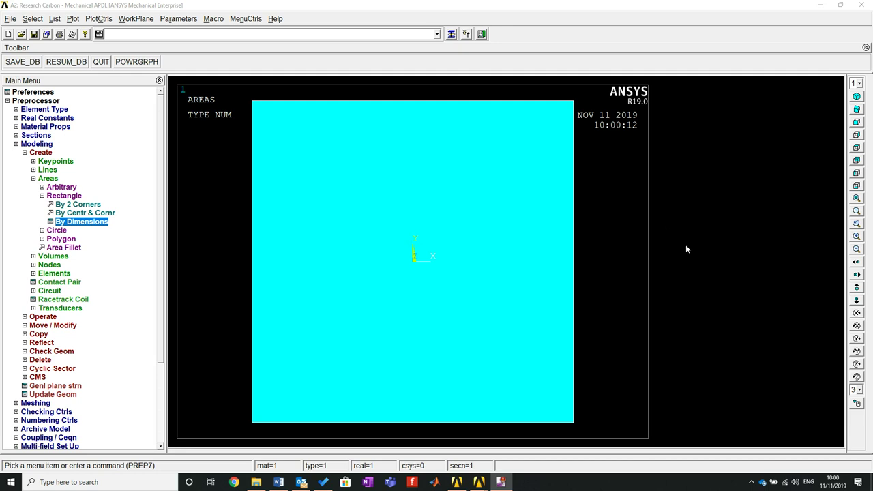
pyautogui.click(857, 97)
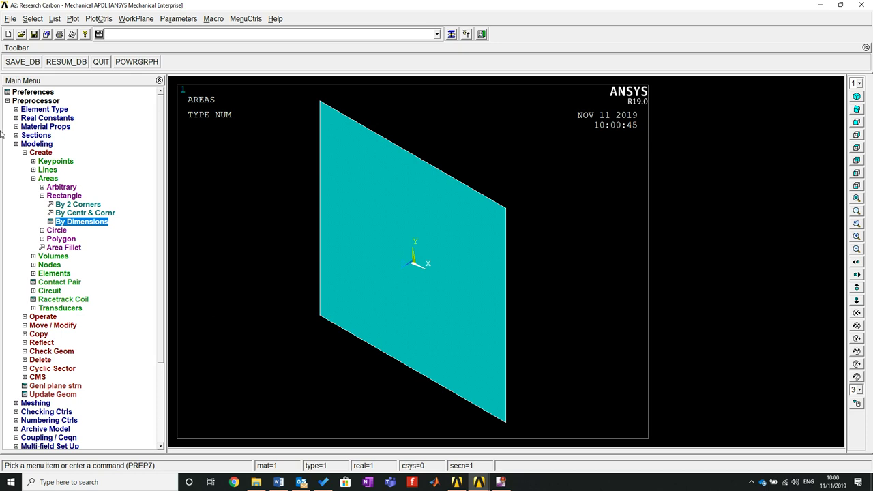
# Step: Turn on smart sizing at level 1 and mesh the whole rectangular area with free quadrilateral elements
pyautogui.click(16, 144)
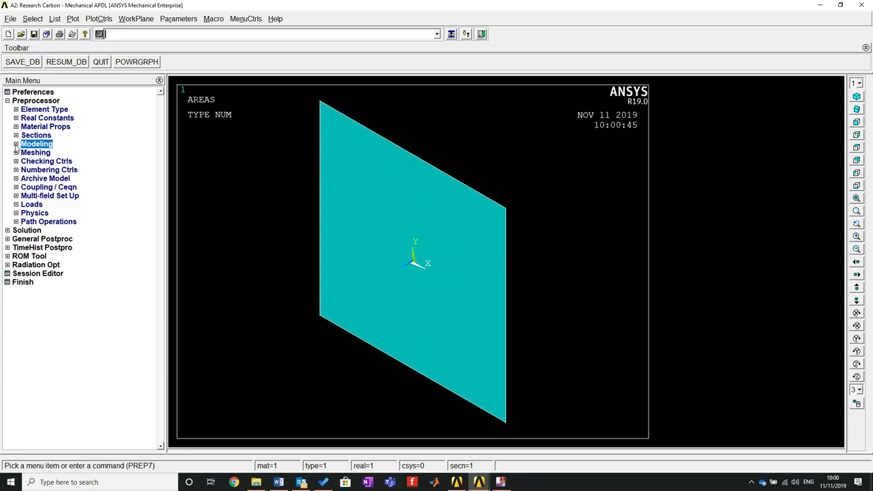
pyautogui.click(16, 153)
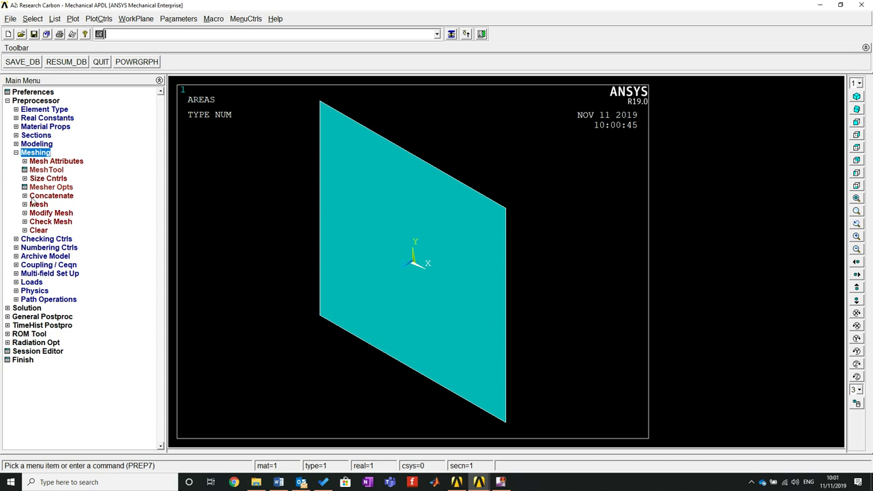
pyautogui.click(44, 171)
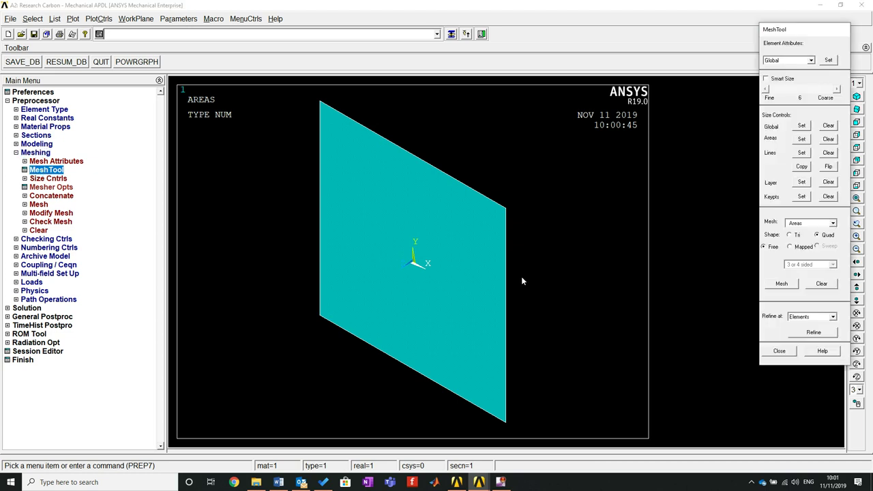
pyautogui.moveTo(813, 36); pyautogui.dragTo(636, 102)
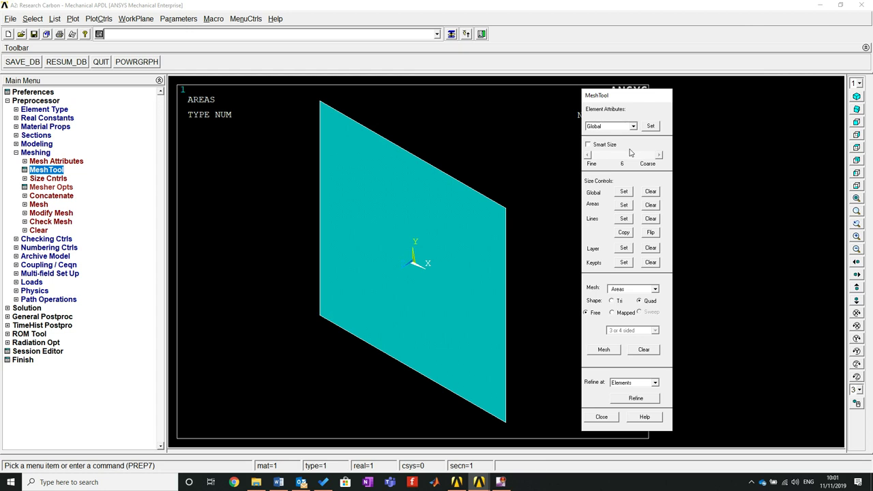
pyautogui.click(597, 144)
pyautogui.click(602, 156)
pyautogui.click(588, 156)
pyautogui.click(588, 156)
pyautogui.click(588, 156)
pyautogui.click(587, 156)
pyautogui.click(604, 350)
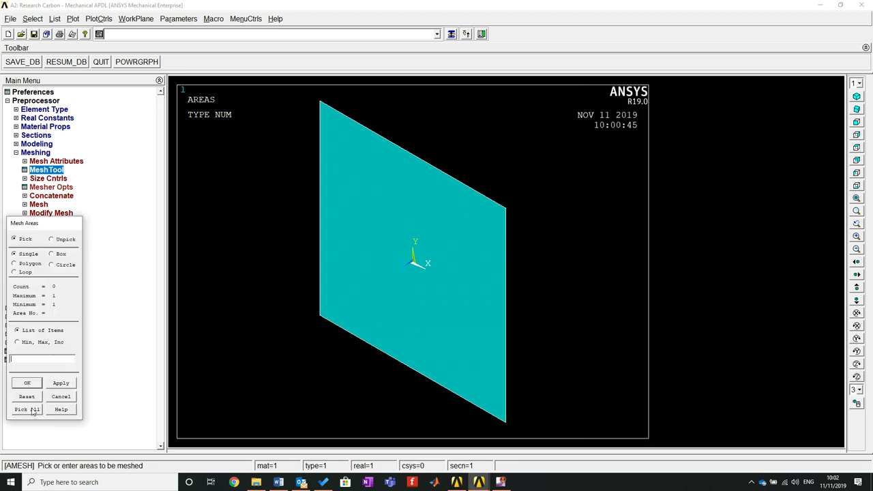
pyautogui.click(27, 409)
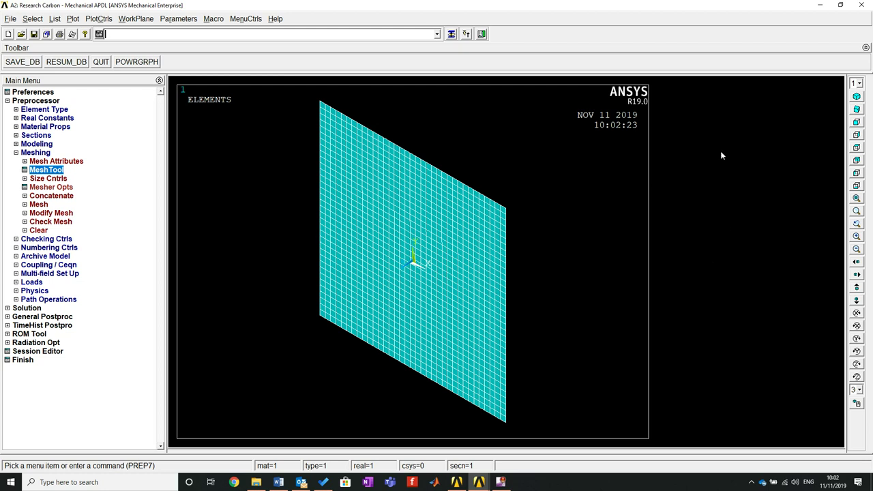
# Step: Inspect the meshed plate from oblique, isometric and tilted views, including a close look at individual elements
pyautogui.click(855, 111)
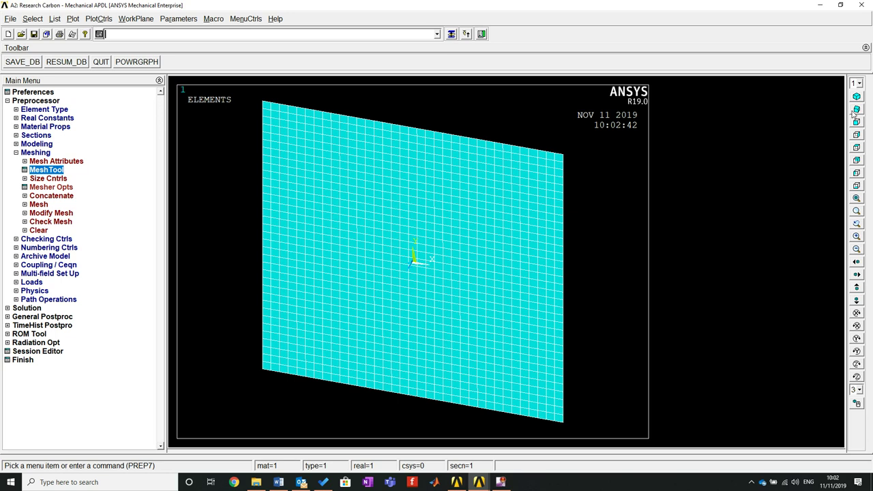
pyautogui.click(856, 96)
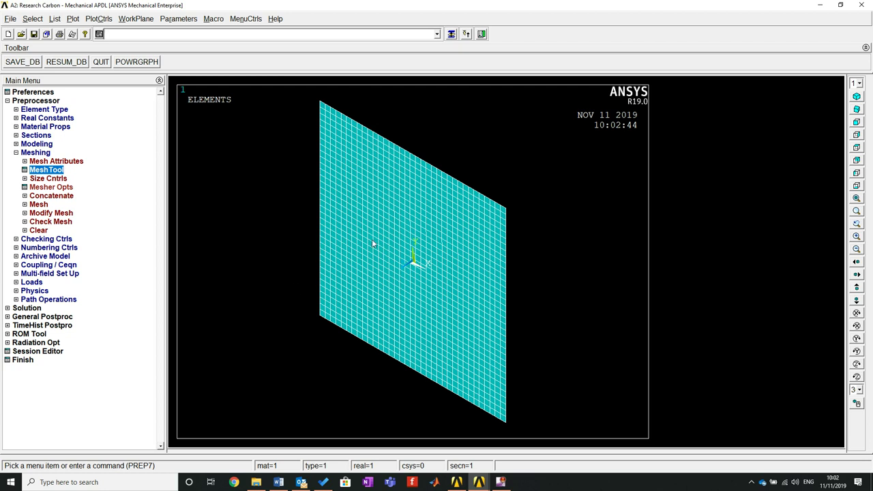
pyautogui.scroll(5, 386, 234)
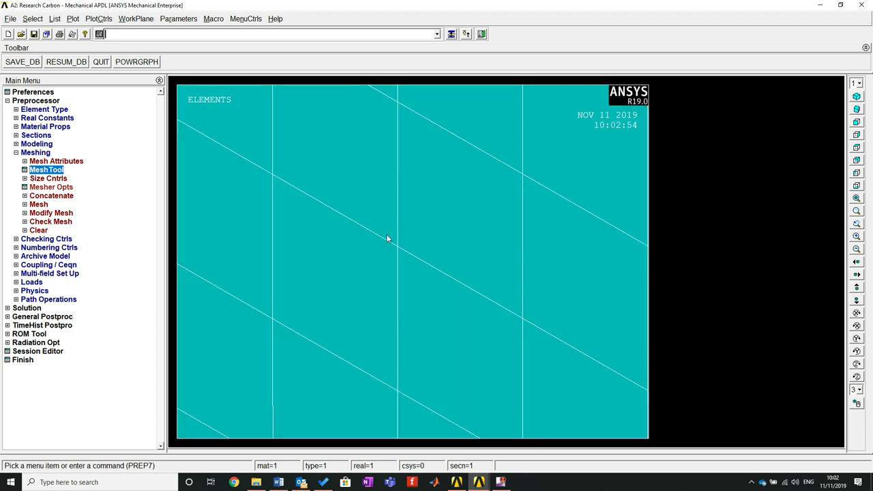
pyautogui.scroll(-6, 386, 238)
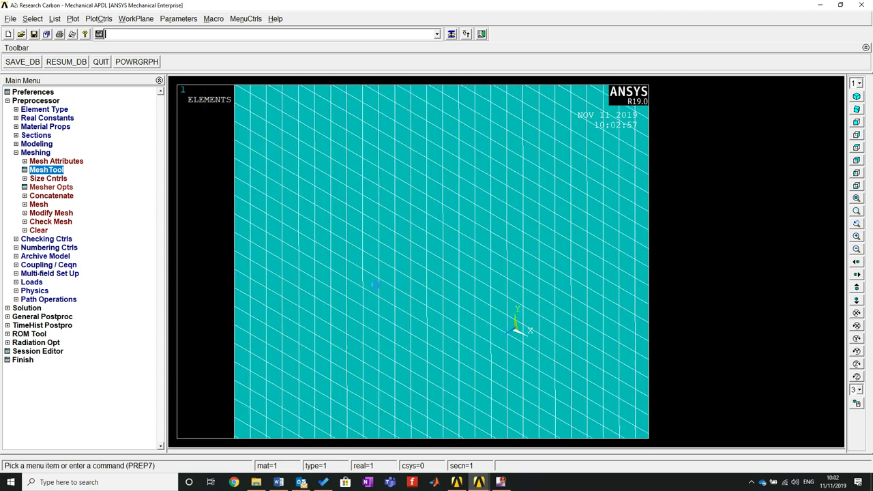
pyautogui.scroll(-3, 374, 283)
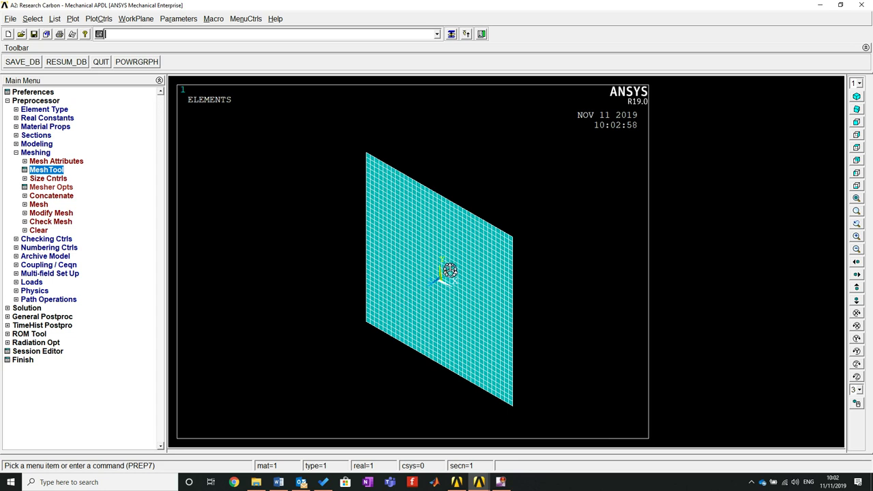
pyautogui.keyDown('ctrl'); pyautogui.moveTo(425, 294); pyautogui.dragTo(509, 146, button='right'); pyautogui.keyUp('ctrl')
pyautogui.keyDown('ctrl'); pyautogui.moveTo(441, 198); pyautogui.dragTo(372, 246, button='right'); pyautogui.keyUp('ctrl')
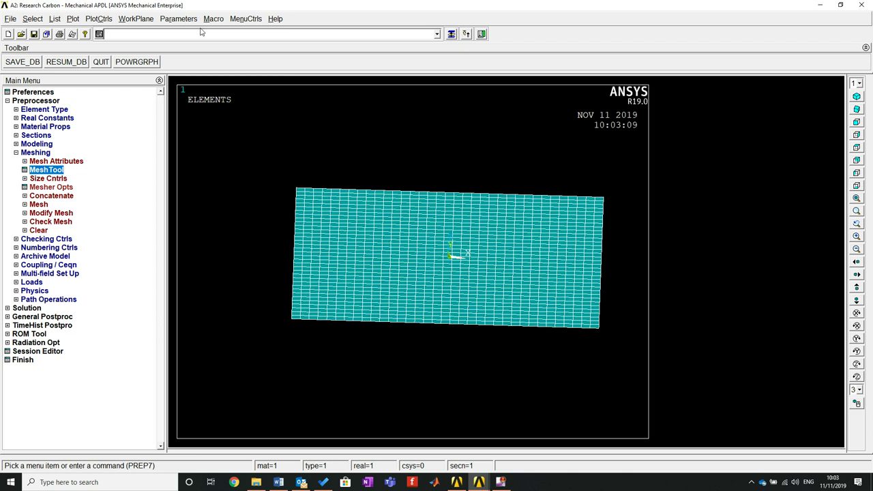
# Step: Turn on the display of element shapes based on real constant descriptions and view the layered thickness at an angle
pyautogui.click(73, 18)
pyautogui.click(105, 18)
pyautogui.click(107, 19)
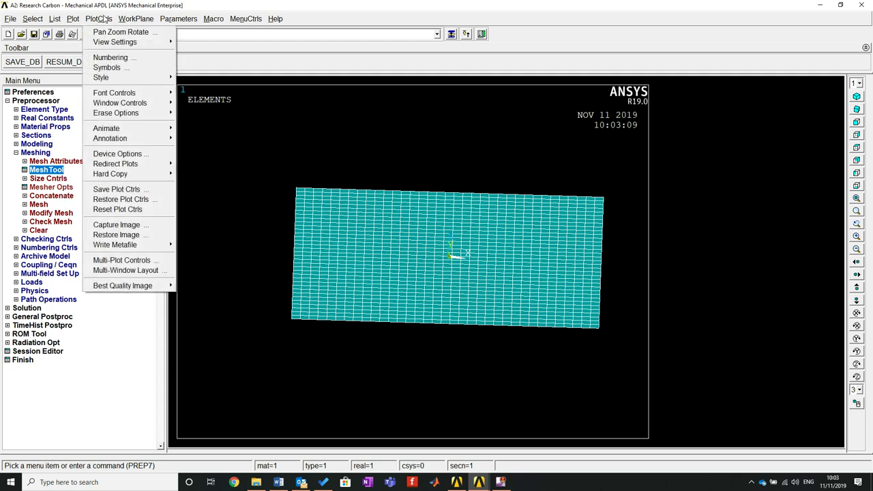
pyautogui.moveTo(165, 77)
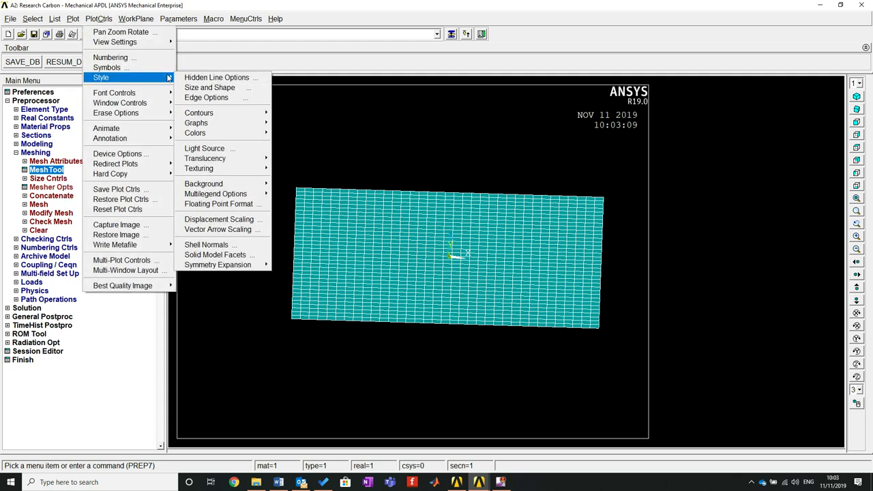
pyautogui.click(228, 88)
pyautogui.moveTo(456, 141); pyautogui.dragTo(235, 91)
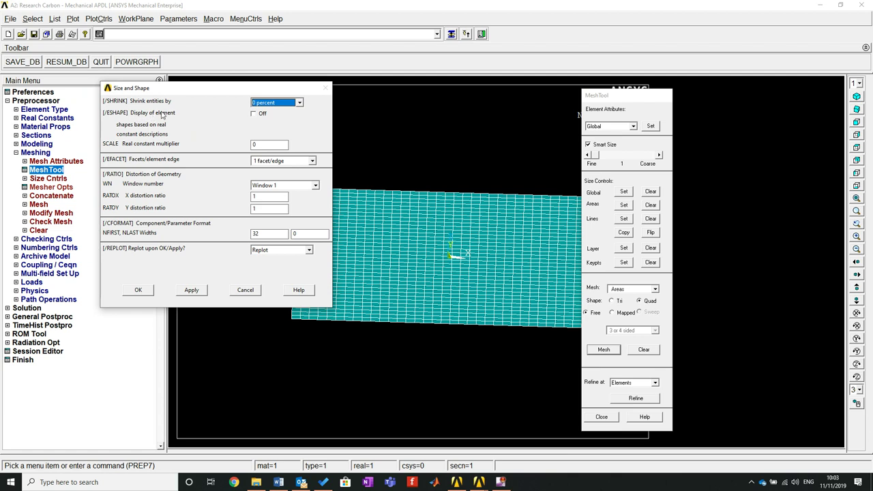
pyautogui.click(254, 114)
pyautogui.click(190, 290)
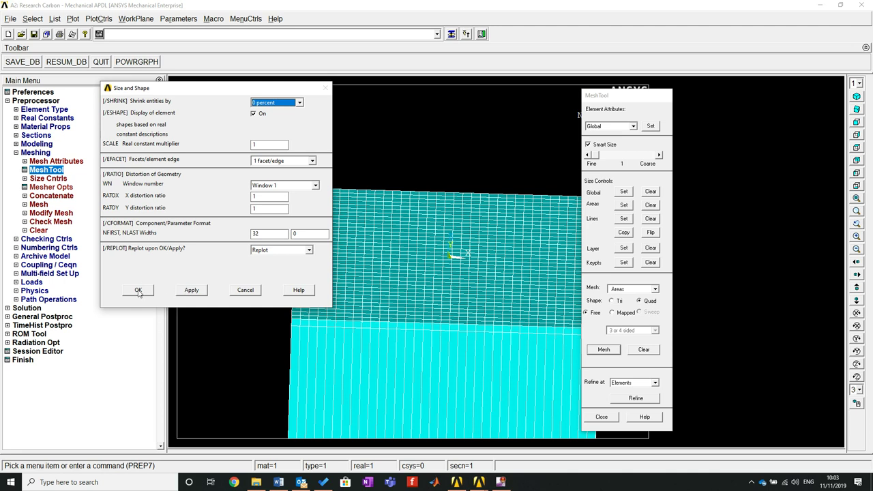
pyautogui.click(137, 290)
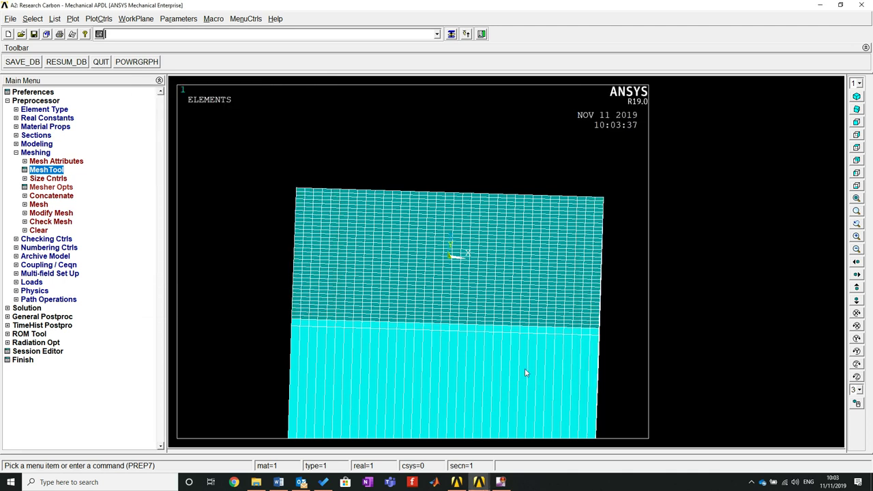
pyautogui.moveTo(485, 484)
pyautogui.keyDown('ctrl'); pyautogui.moveTo(474, 348); pyautogui.dragTo(416, 248); pyautogui.keyUp('ctrl')
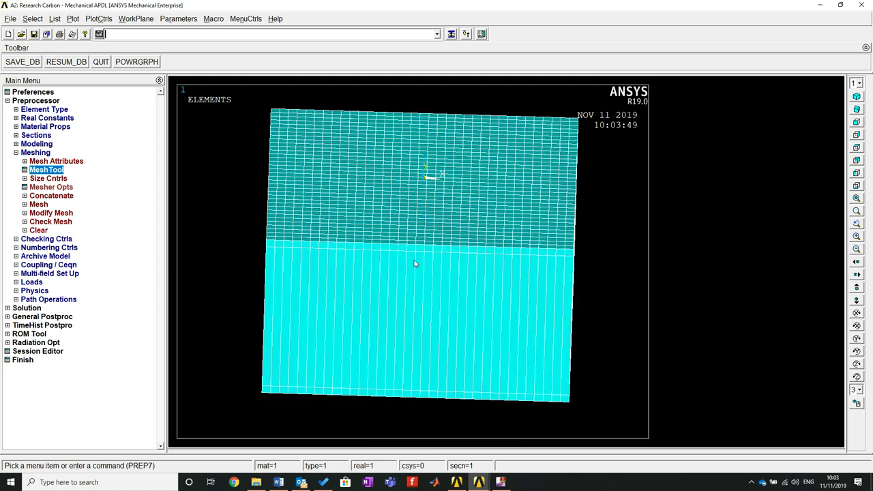
pyautogui.keyDown('ctrl'); pyautogui.moveTo(456, 308); pyautogui.dragTo(390, 311, button='right'); pyautogui.keyUp('ctrl')
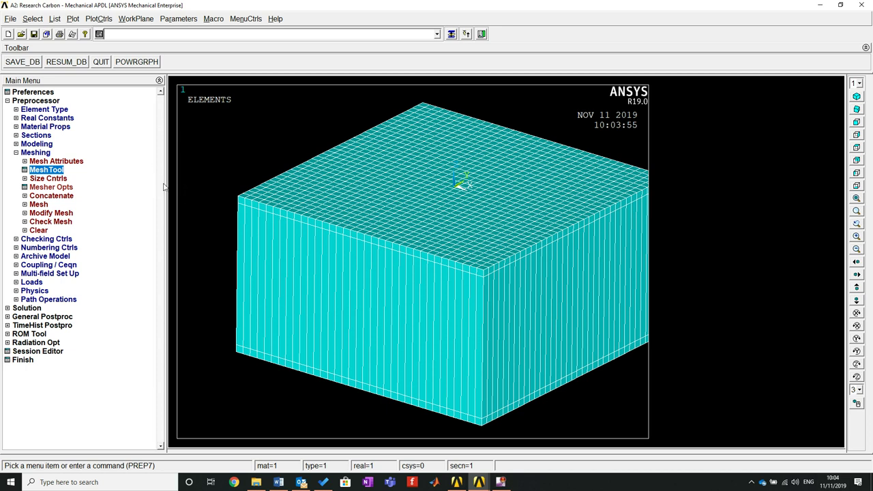
pyautogui.click(22, 153)
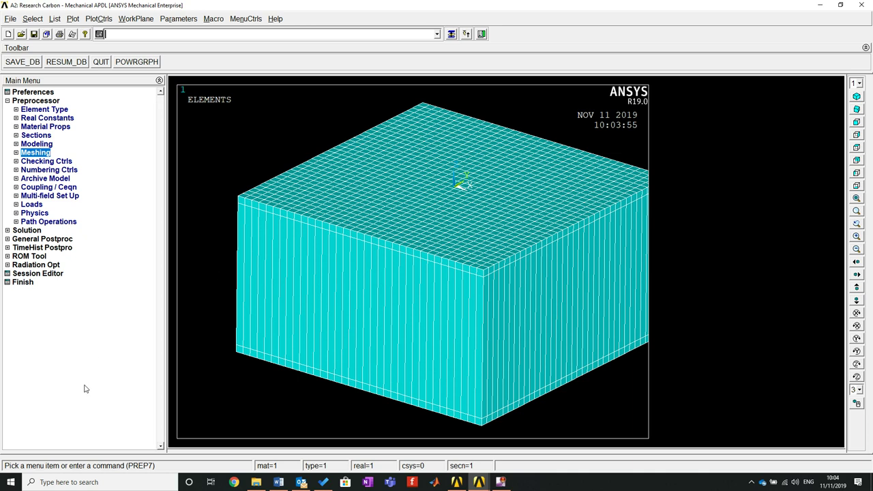
pyautogui.click(456, 482)
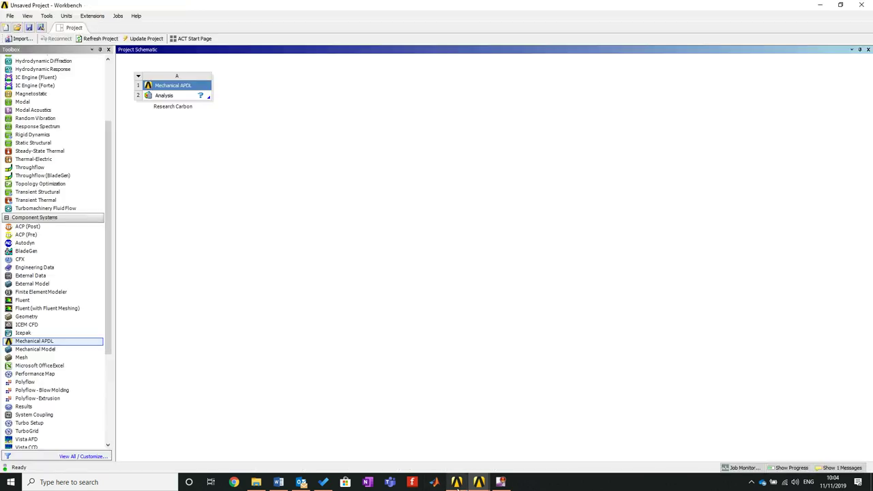
pyautogui.click(822, 5)
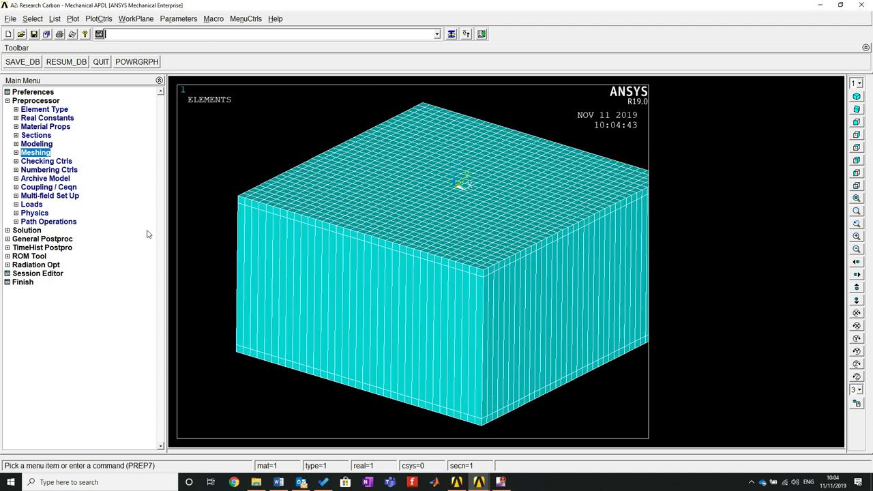
# Step: Constrain all degrees of freedom with a constant displacement of 0 on two opposite edge lines of the plate
pyautogui.click(22, 204)
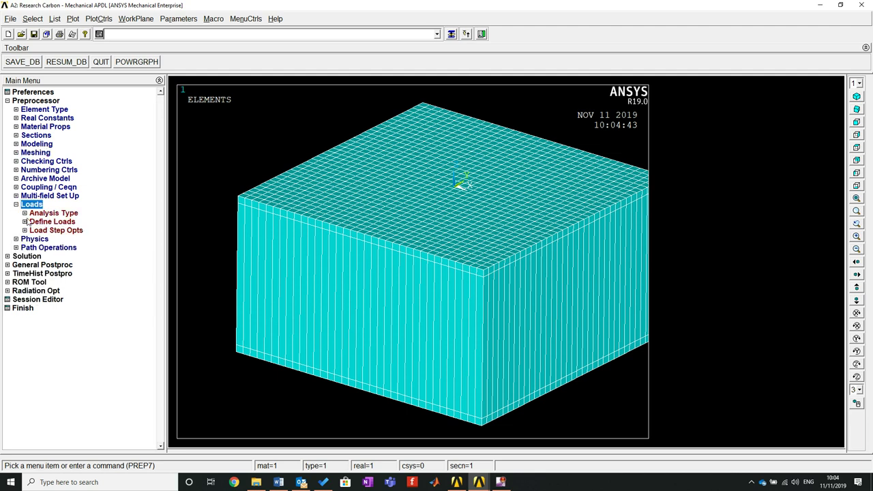
pyautogui.click(24, 223)
pyautogui.click(32, 239)
pyautogui.click(44, 249)
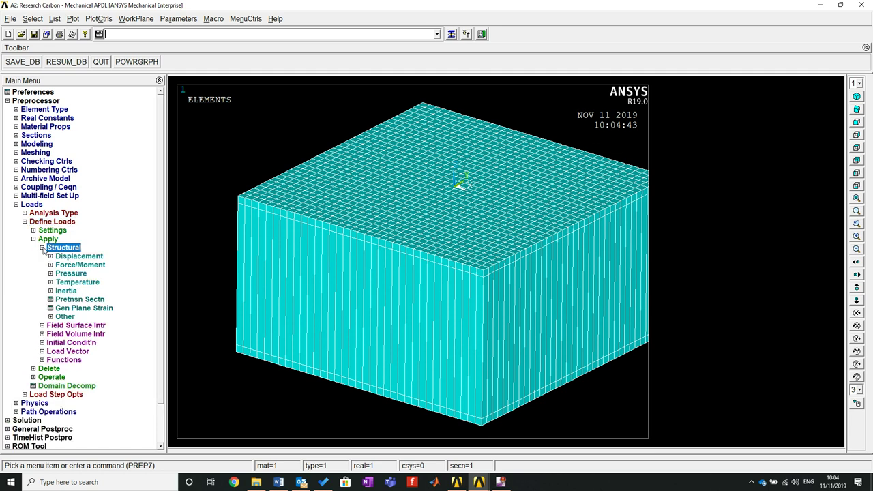
pyautogui.click(50, 257)
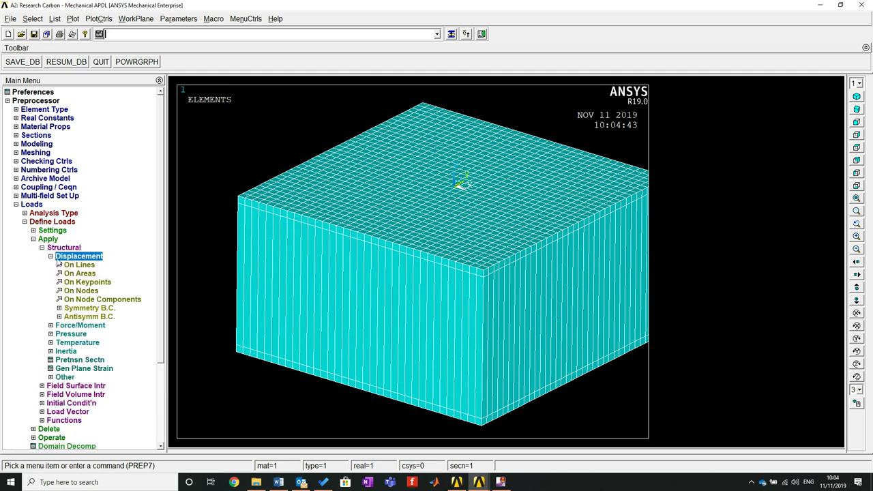
pyautogui.click(77, 265)
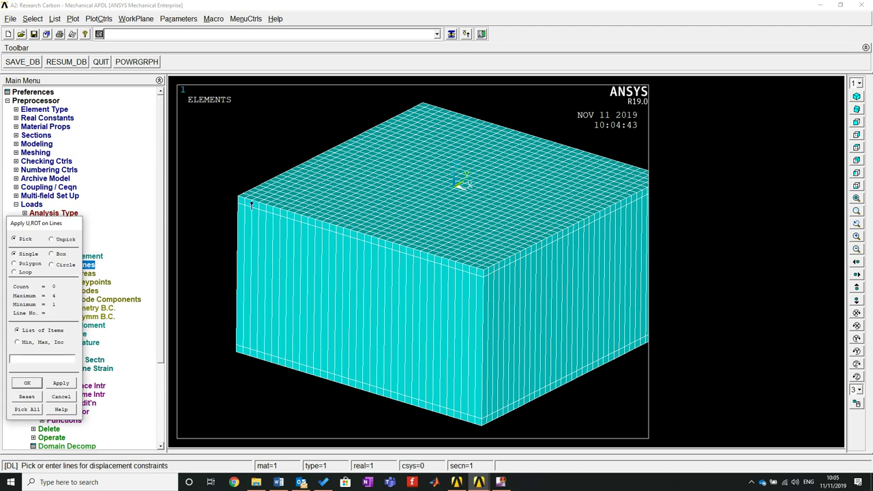
pyautogui.click(330, 150)
pyautogui.click(578, 225)
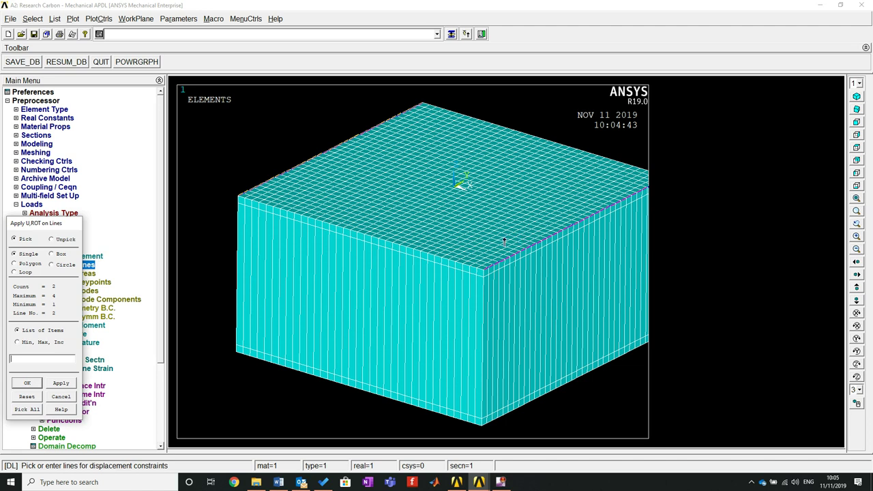
pyautogui.click(27, 384)
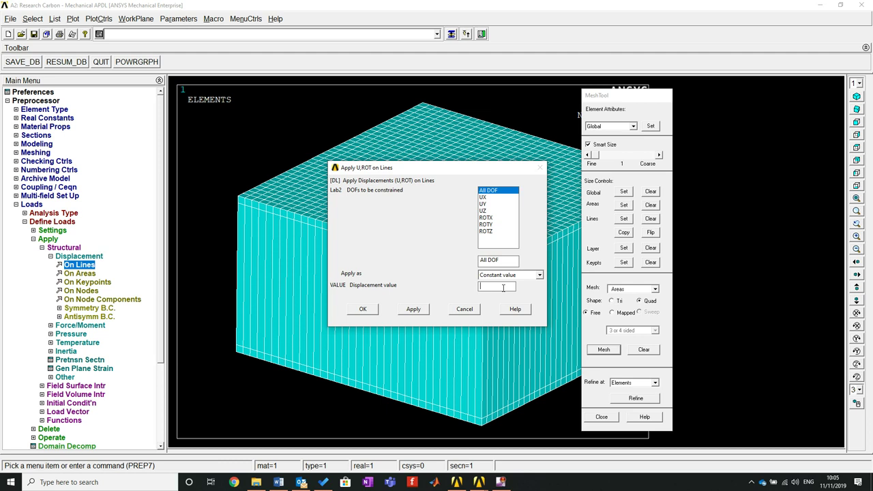
pyautogui.write('0')
pyautogui.click(362, 309)
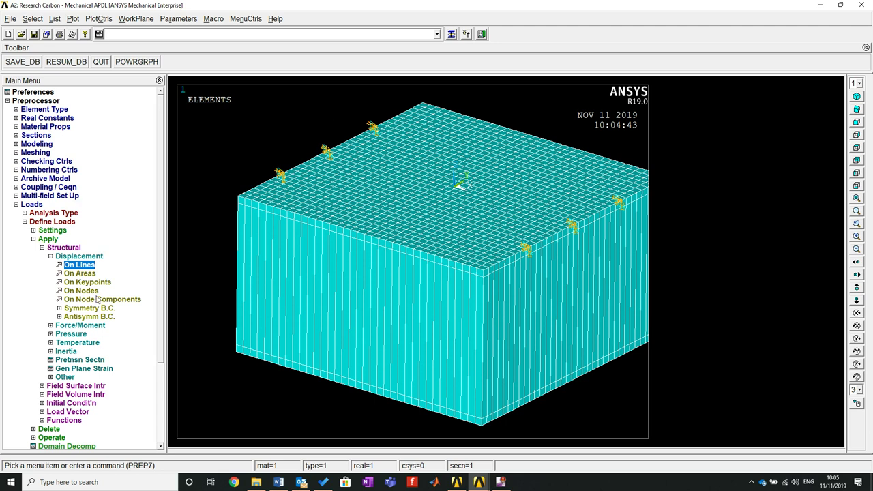
# Step: Apply a constant downward force perpendicular to the plate on four nodes: two on the front free edge, one near the centre and one on the back edge
pyautogui.click(57, 257)
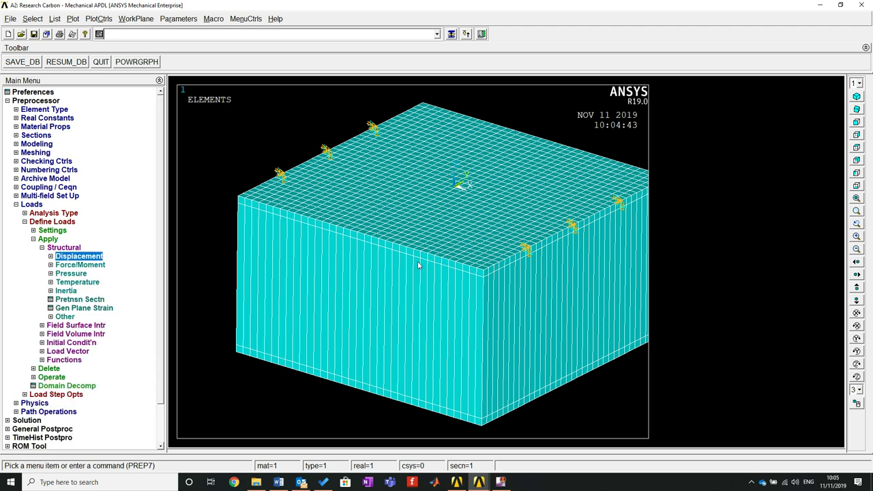
pyautogui.hotkey('alt', 'Tab')
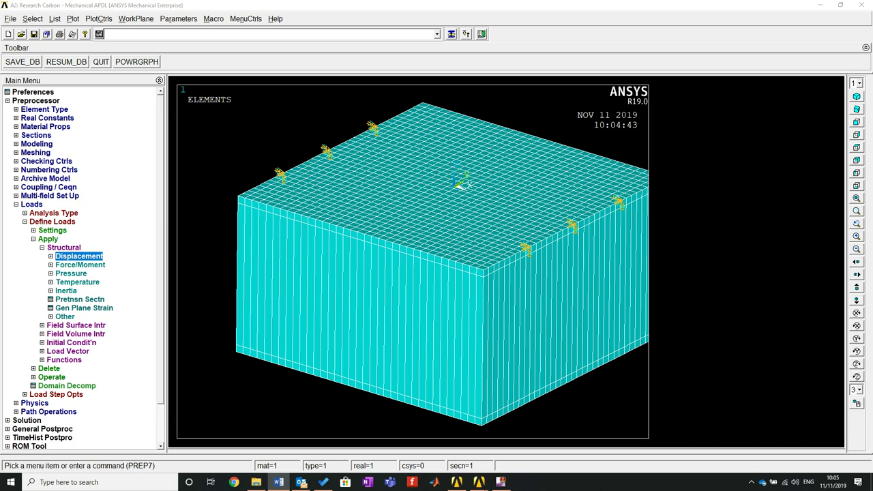
pyautogui.click(50, 265)
pyautogui.click(77, 283)
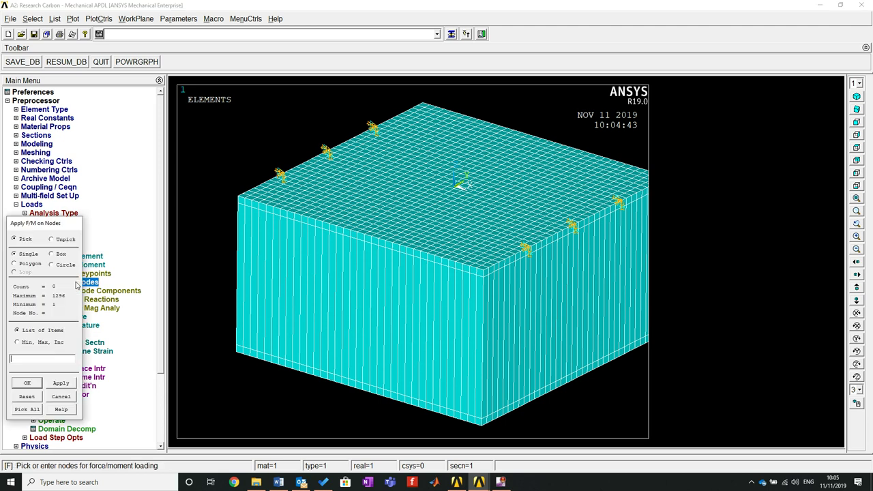
pyautogui.click(303, 215)
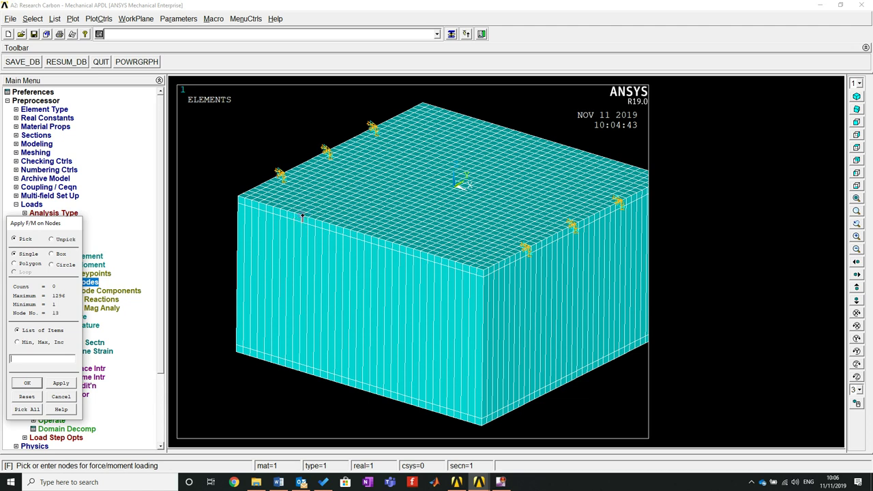
pyautogui.click(433, 257)
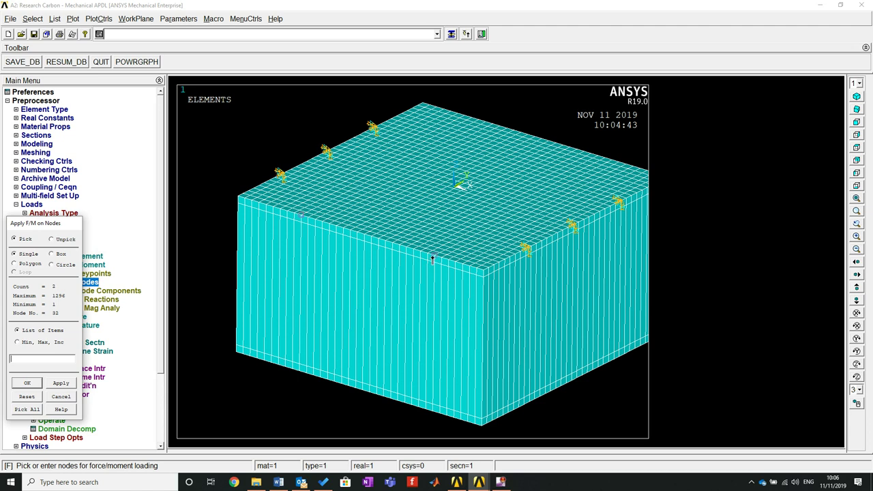
pyautogui.click(442, 171)
pyautogui.click(555, 143)
pyautogui.click(30, 383)
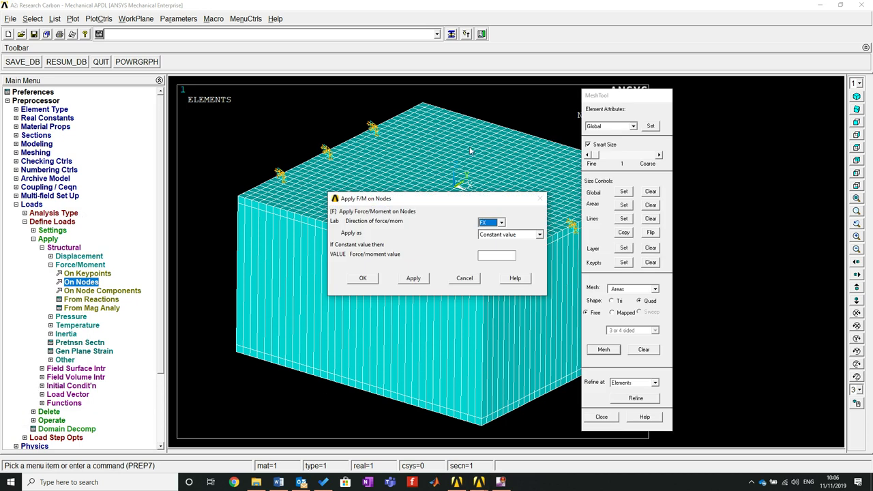
pyautogui.moveTo(465, 199); pyautogui.dragTo(248, 167)
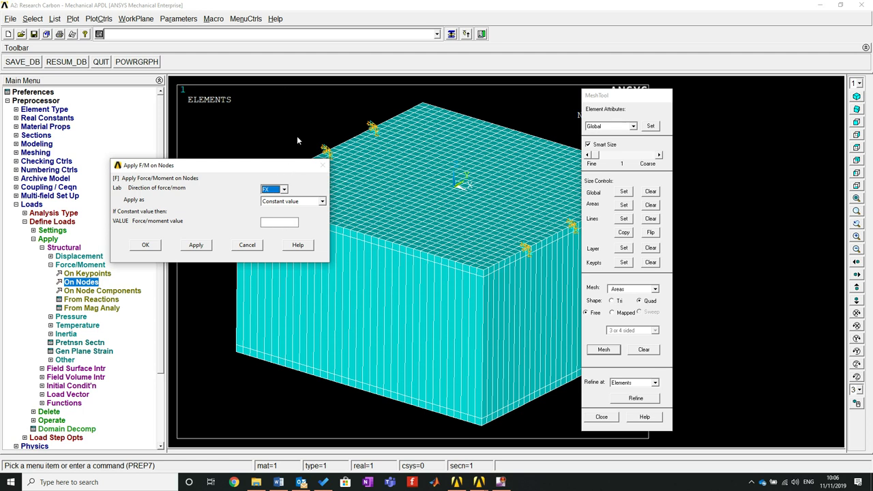
pyautogui.click(284, 190)
pyautogui.click(273, 212)
pyautogui.click(285, 219)
pyautogui.click(153, 247)
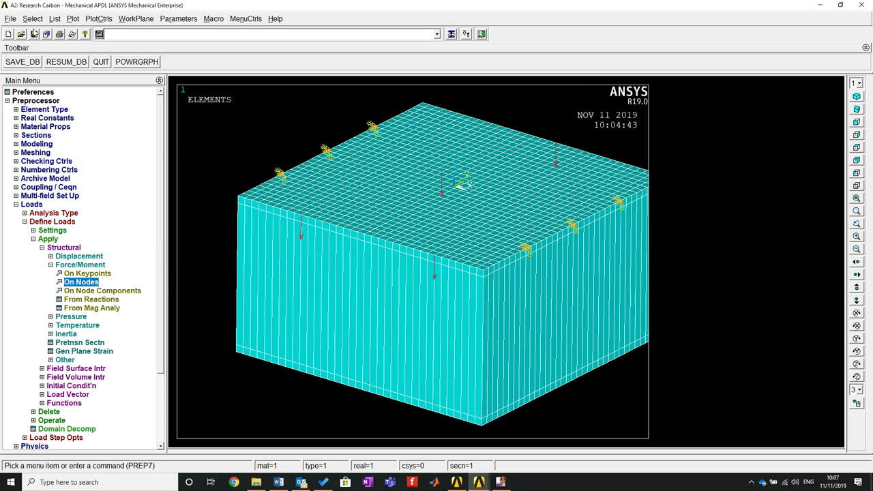
# Step: Check the discipline settings in the GUI filtering preferences
pyautogui.click(32, 238)
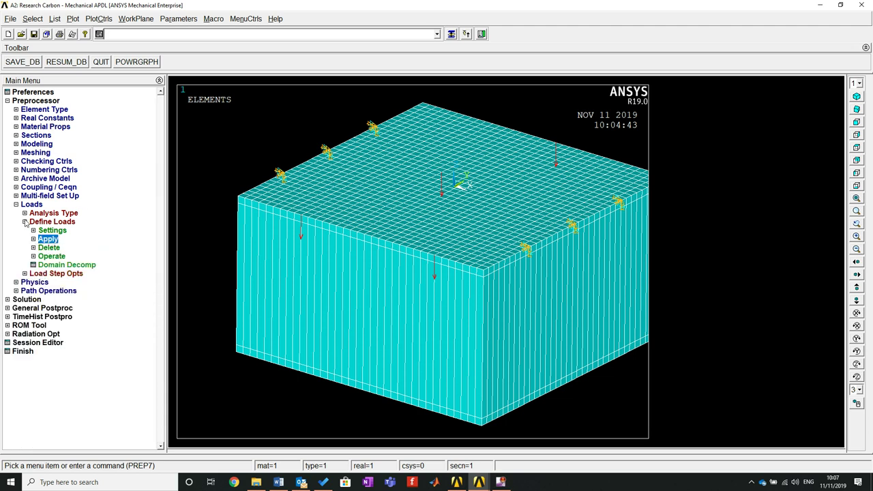
pyautogui.click(25, 222)
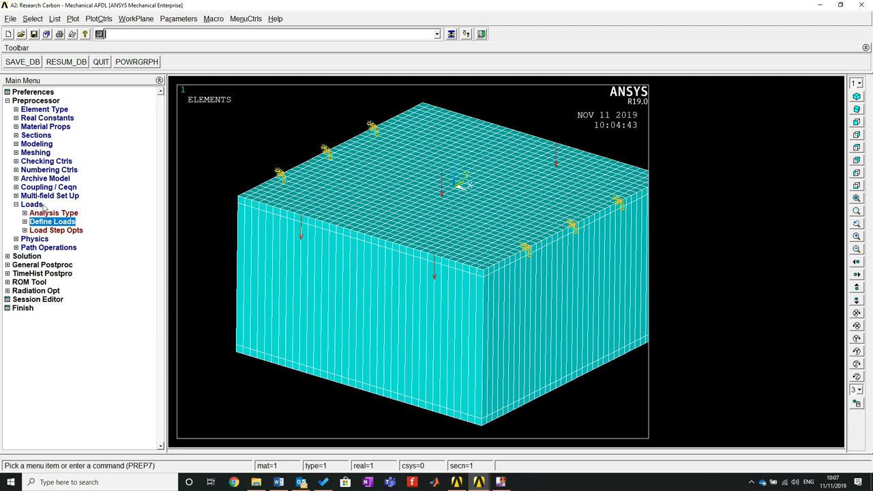
pyautogui.click(15, 205)
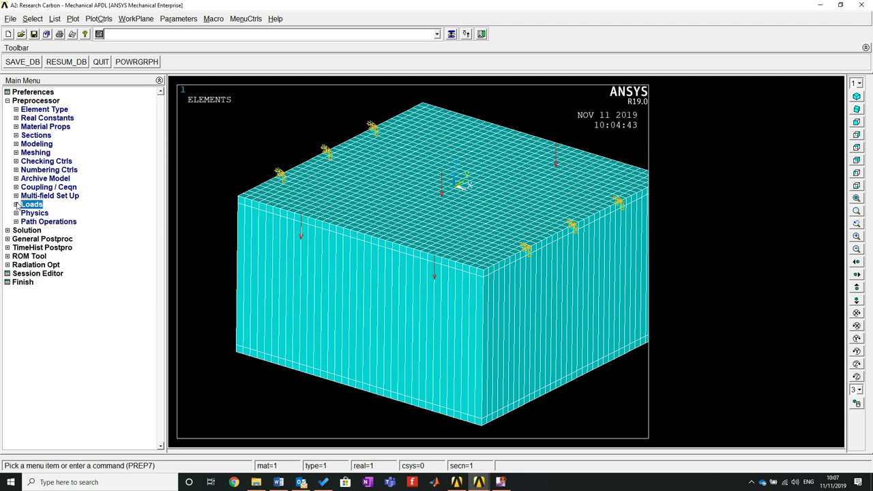
pyautogui.click(6, 100)
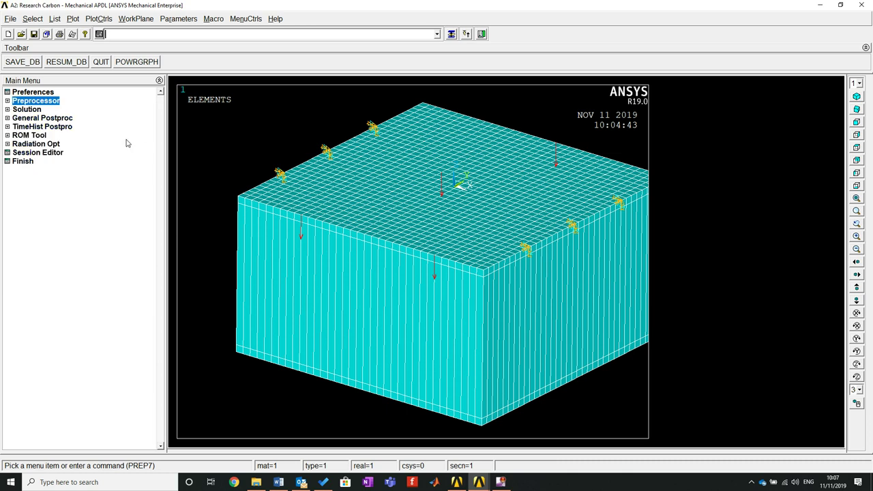
pyautogui.click(44, 93)
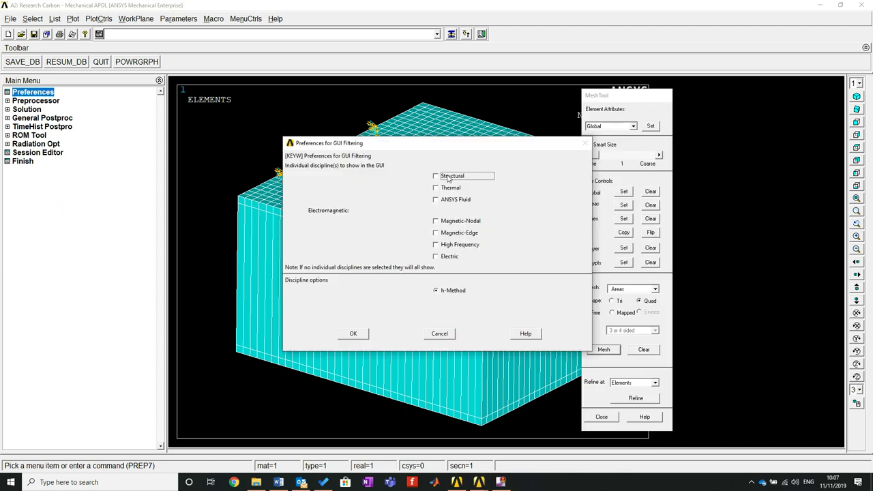
pyautogui.click(353, 333)
# Step: Solve the current load step and dismiss the completion note and the solution status listing
pyautogui.click(8, 110)
pyautogui.click(34, 162)
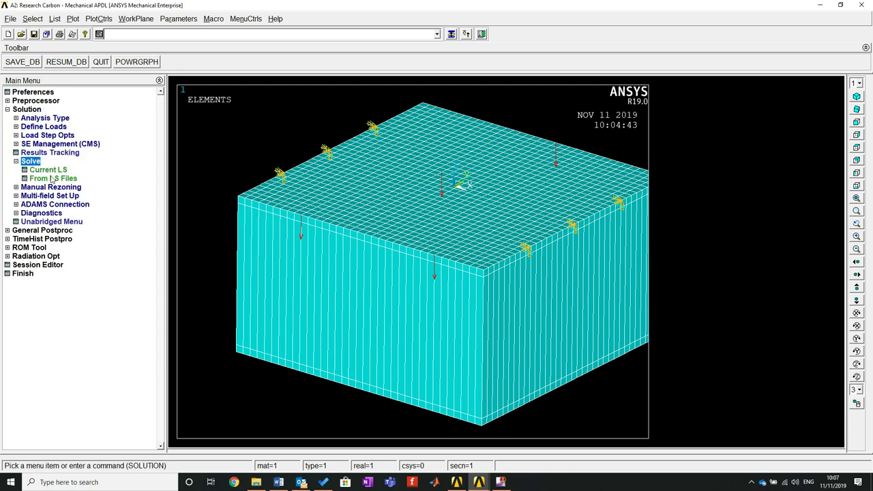
pyautogui.click(48, 170)
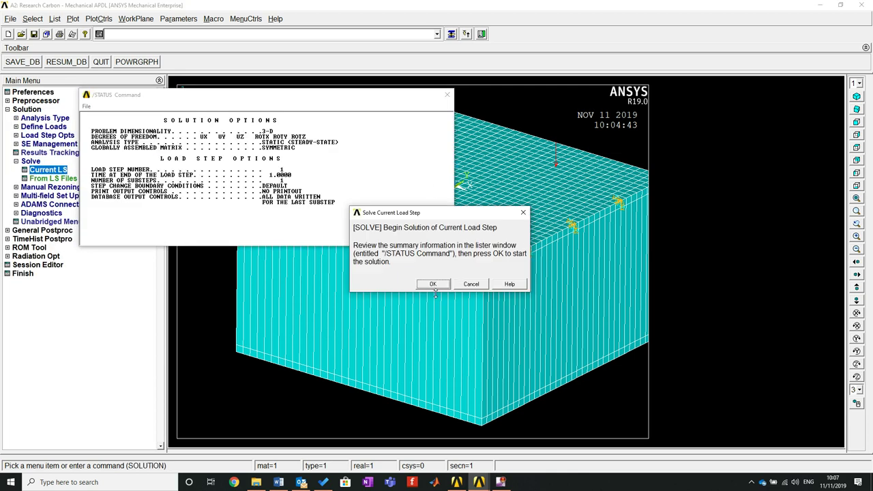
pyautogui.click(433, 284)
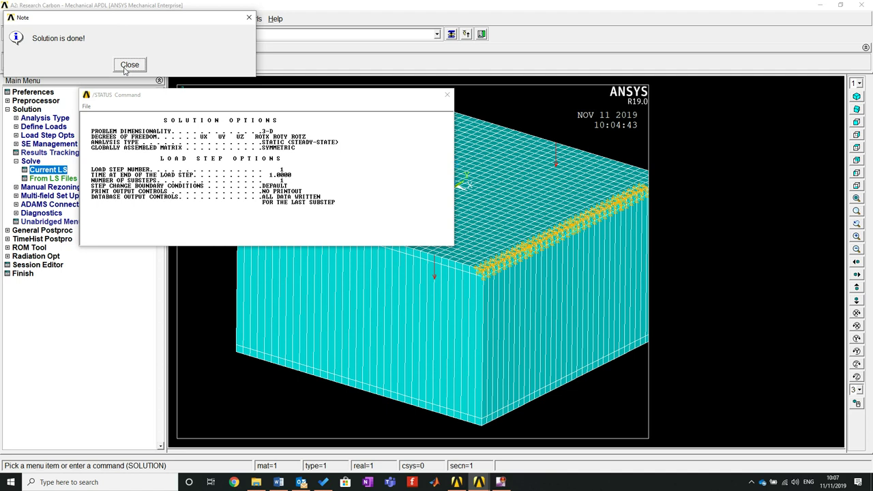
pyautogui.click(125, 68)
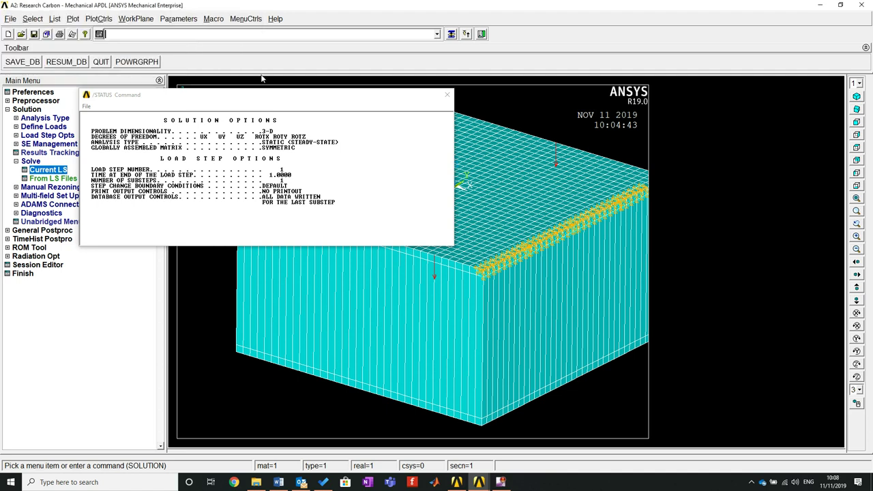
pyautogui.click(448, 95)
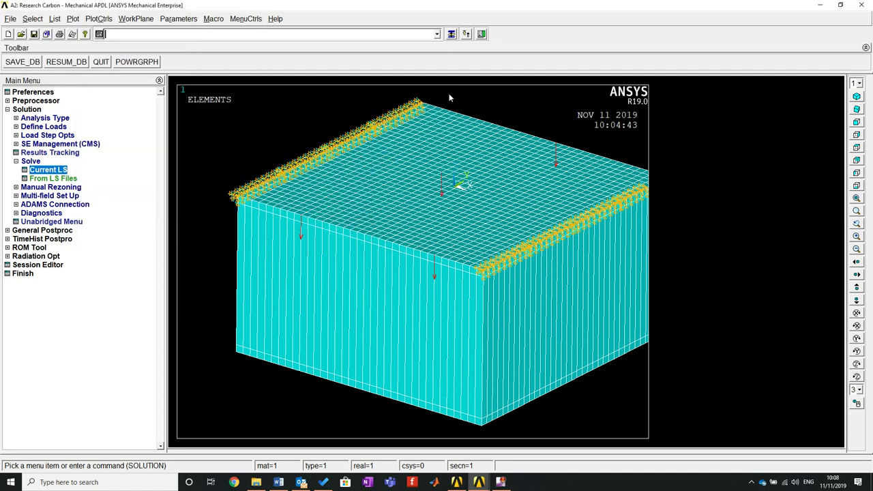
# Step: Plot the nodal solution contour of the XY shear stress on the deformed shape in the general postprocessor
pyautogui.click(15, 161)
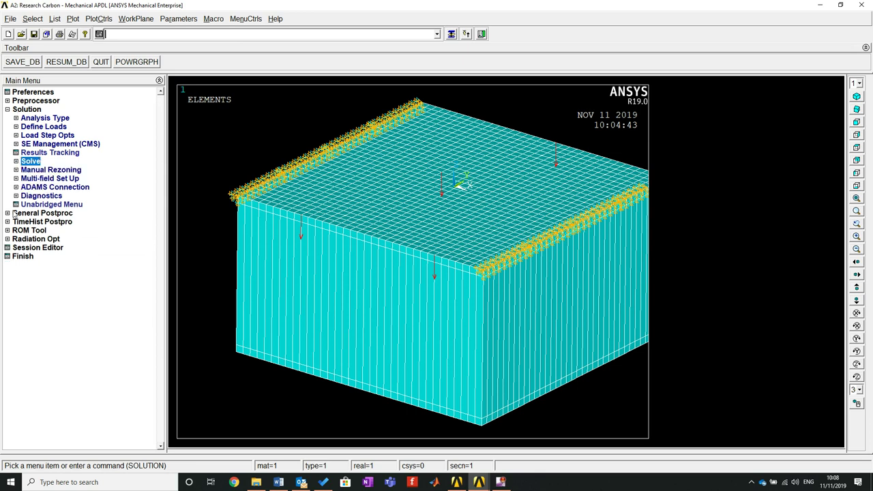
pyautogui.click(7, 110)
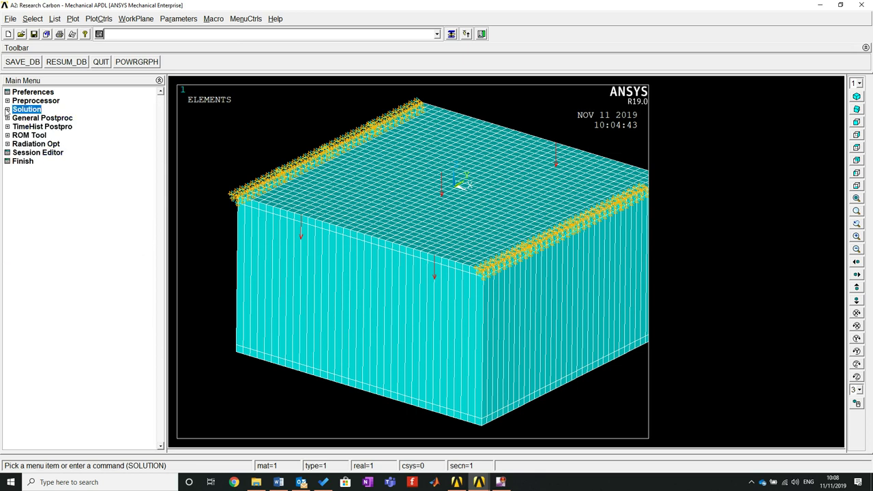
pyautogui.click(7, 119)
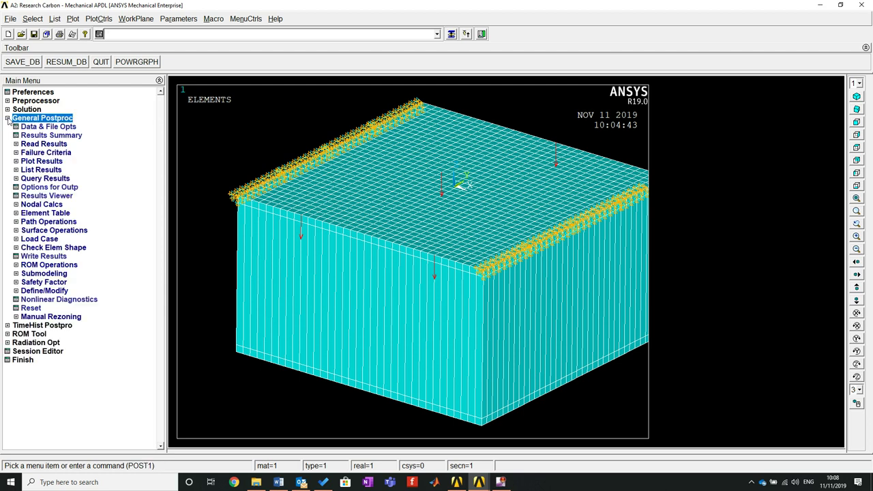
pyautogui.click(16, 162)
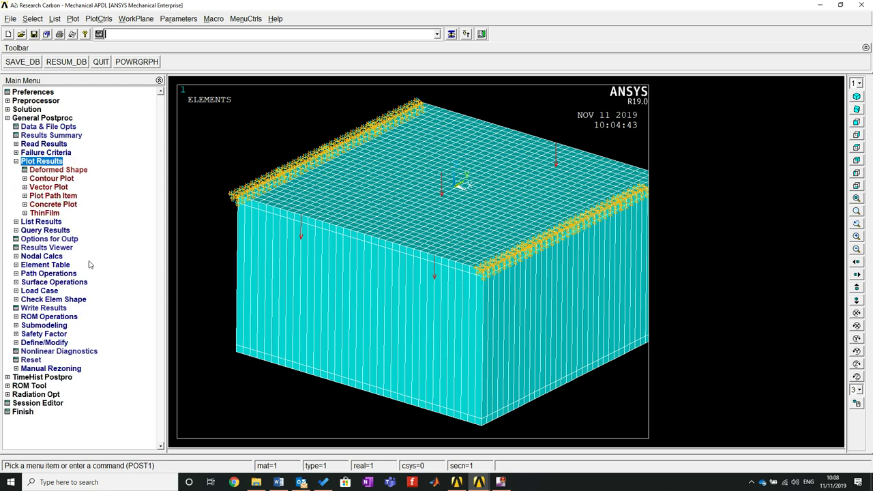
pyautogui.click(25, 187)
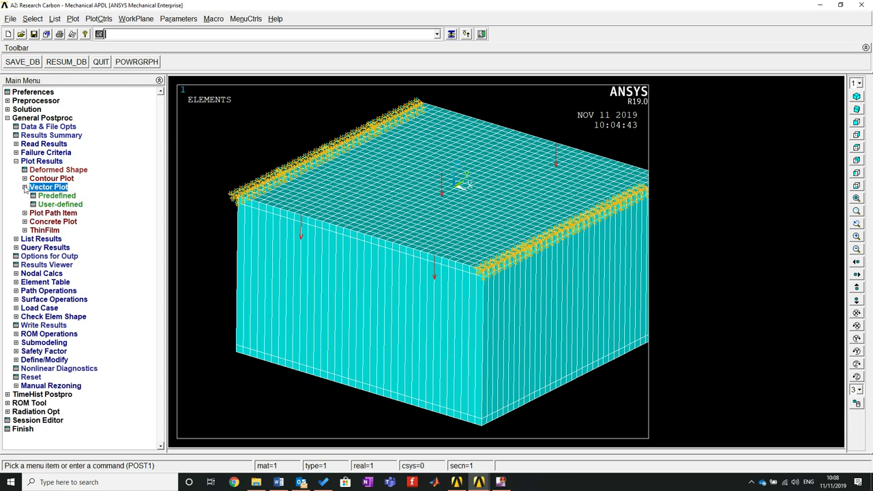
pyautogui.click(24, 178)
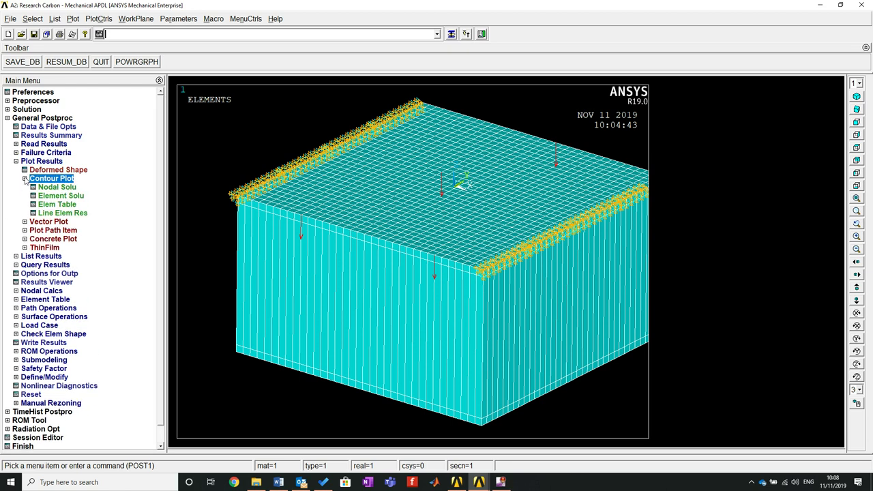
pyautogui.click(62, 188)
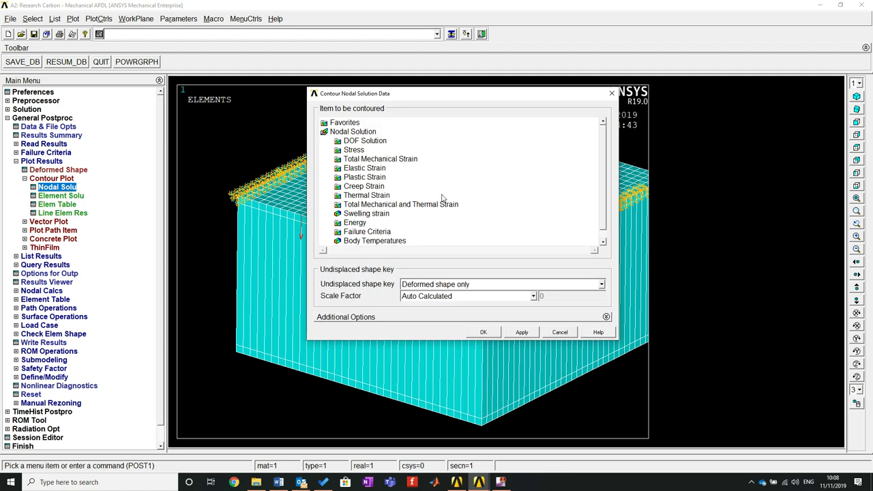
pyautogui.moveTo(514, 92); pyautogui.dragTo(256, 45)
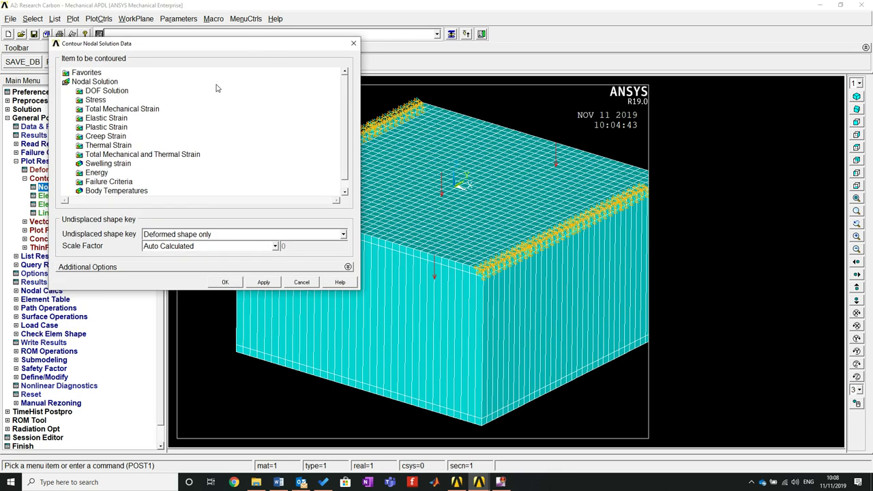
pyautogui.click(82, 102)
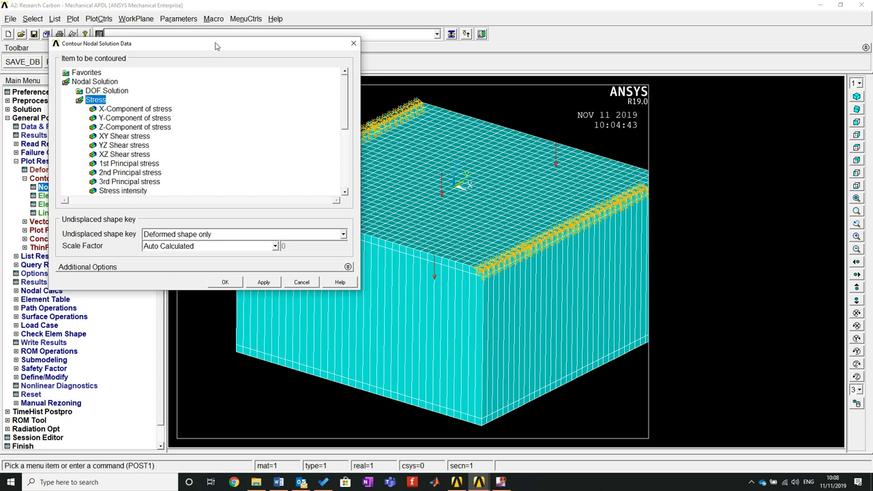
pyautogui.moveTo(204, 43); pyautogui.dragTo(150, 86)
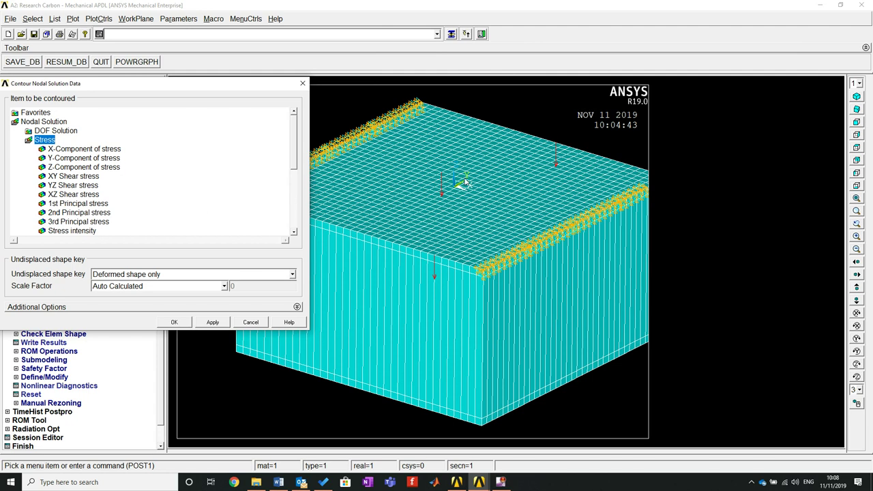
pyautogui.click(78, 178)
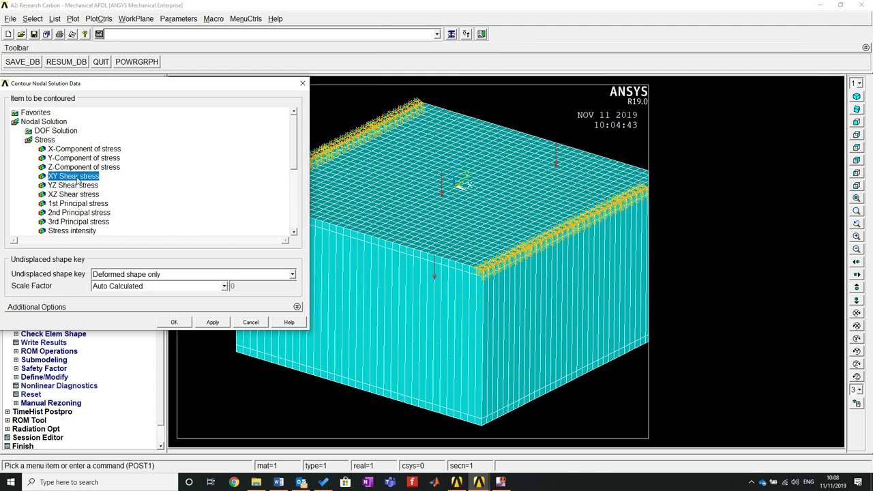
pyautogui.click(174, 322)
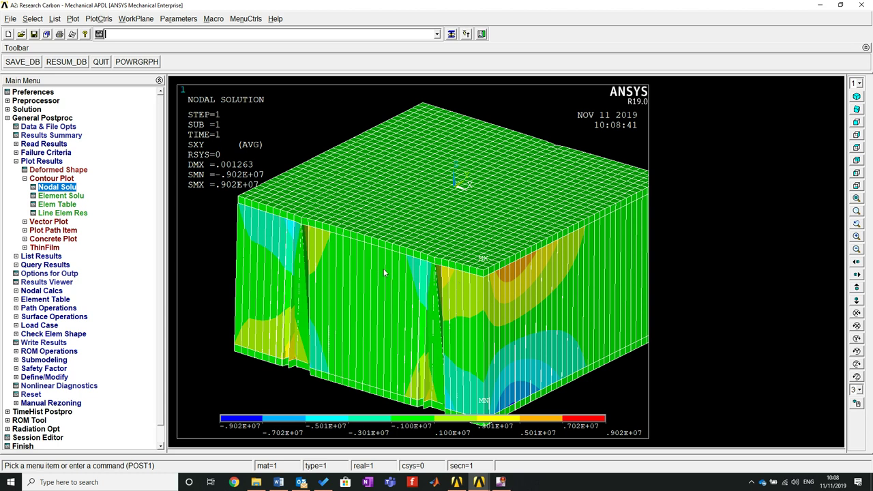
# Step: Examine the XY shear stress distribution on the plate's loaded front edge, underside and side faces from several angles
pyautogui.keyDown('ctrl'); pyautogui.moveTo(382, 271); pyautogui.dragTo(504, 246, button='right'); pyautogui.keyUp('ctrl')
pyautogui.keyDown('ctrl'); pyautogui.moveTo(408, 300); pyautogui.dragTo(396, 266, button='right'); pyautogui.keyUp('ctrl')
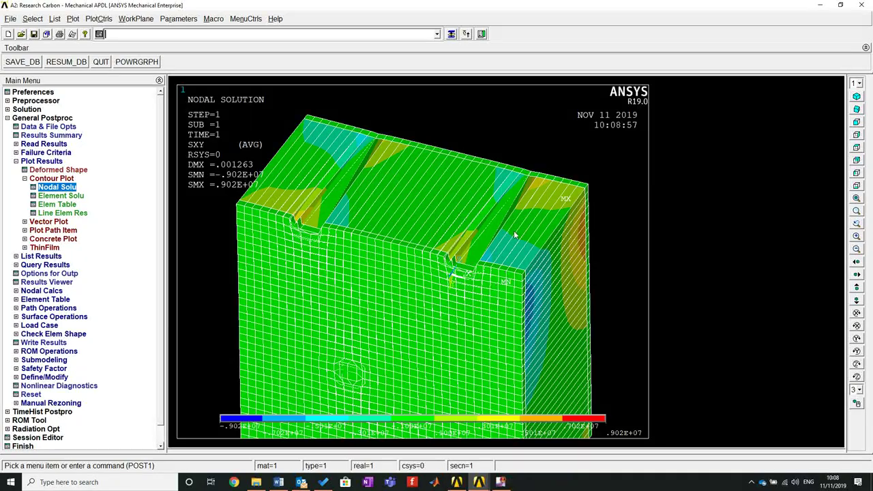
pyautogui.keyDown('ctrl'); pyautogui.moveTo(524, 243); pyautogui.dragTo(491, 289, button='right'); pyautogui.keyUp('ctrl')
pyautogui.keyDown('ctrl'); pyautogui.moveTo(541, 340); pyautogui.dragTo(507, 282, button='right'); pyautogui.keyUp('ctrl')
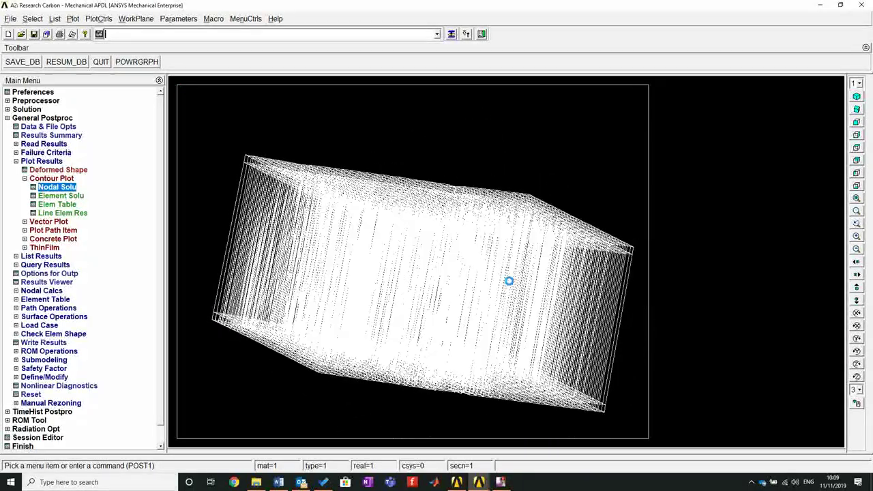
pyautogui.keyDown('ctrl'); pyautogui.moveTo(239, 250); pyautogui.dragTo(471, 233, button='right'); pyautogui.keyUp('ctrl')
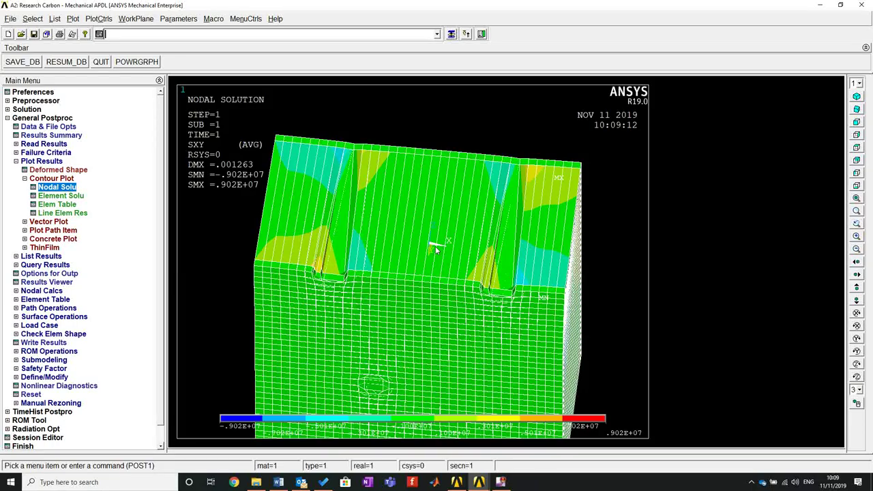
pyautogui.keyDown('ctrl'); pyautogui.moveTo(374, 225); pyautogui.dragTo(440, 296, button='right'); pyautogui.keyUp('ctrl')
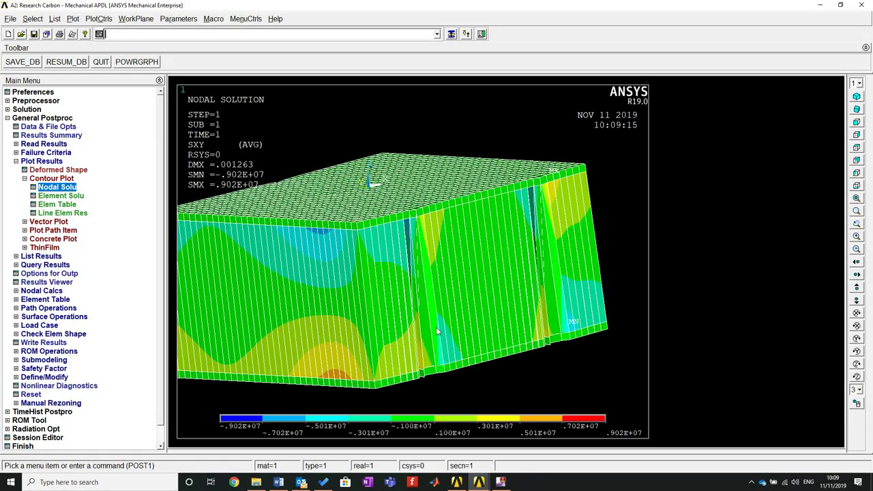
pyautogui.keyDown('ctrl'); pyautogui.moveTo(514, 284); pyautogui.dragTo(490, 330, button='right'); pyautogui.keyUp('ctrl')
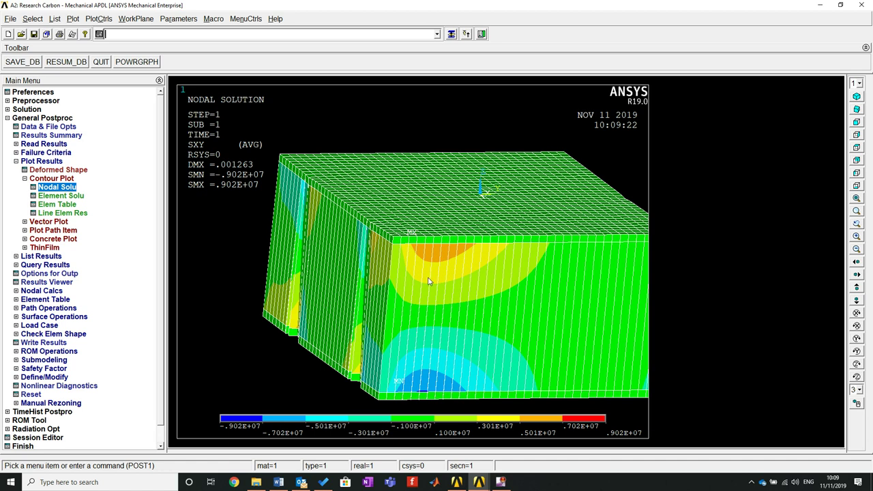
pyautogui.keyDown('ctrl'); pyautogui.moveTo(422, 287); pyautogui.dragTo(456, 383, button='right'); pyautogui.keyUp('ctrl')
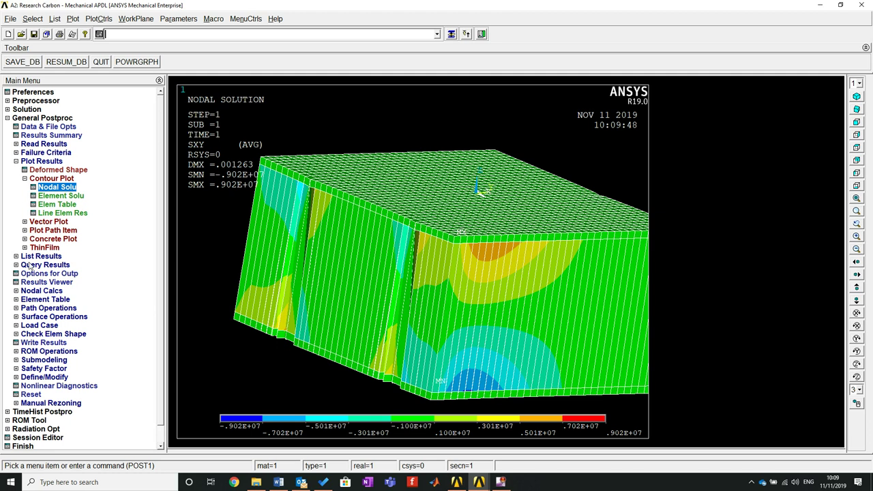
# Step: Plot the nodal contour of the YZ shear stress and inspect it around the two loaded nodes on the front edge
pyautogui.click(58, 187)
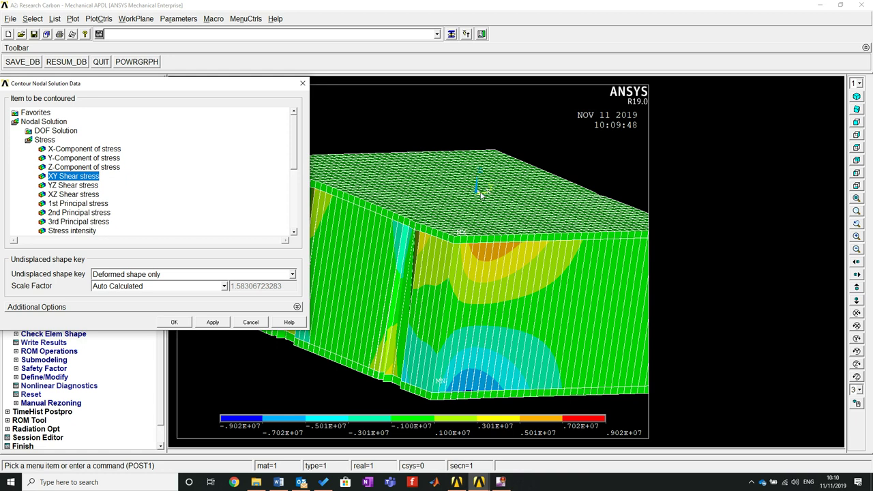
pyautogui.click(77, 187)
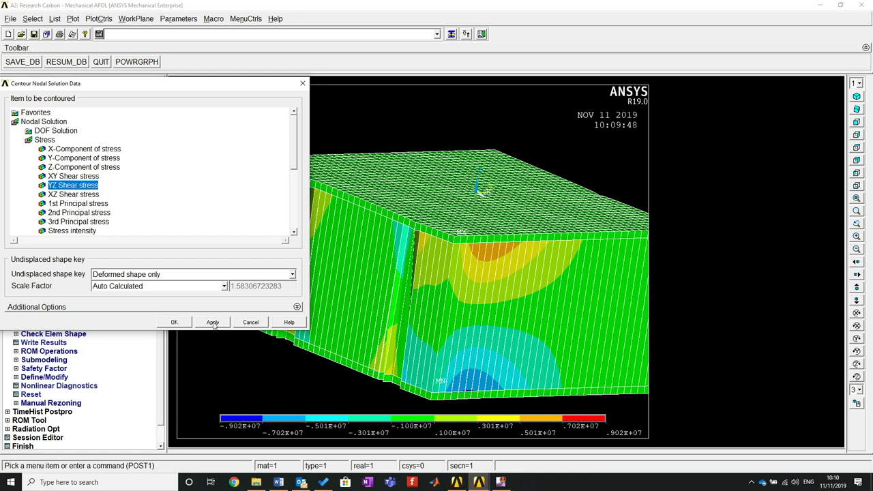
pyautogui.click(176, 322)
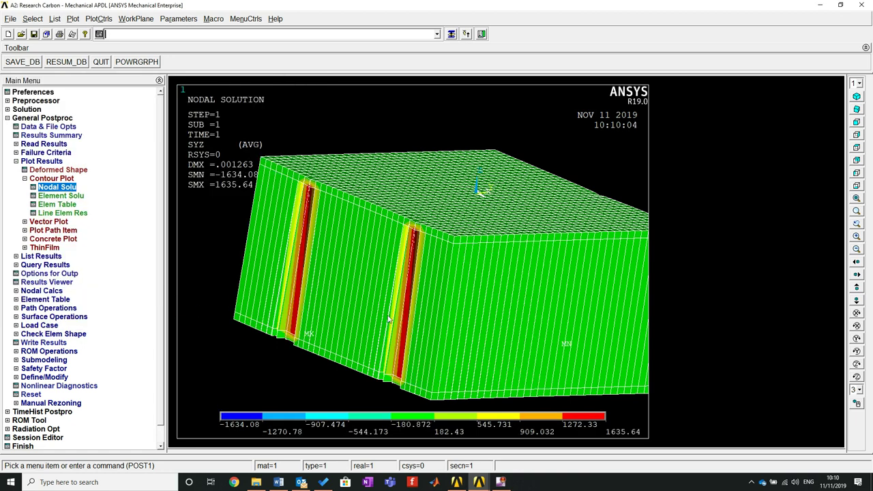
pyautogui.keyDown('ctrl'); pyautogui.moveTo(422, 328); pyautogui.dragTo(477, 339, button='right'); pyautogui.keyUp('ctrl')
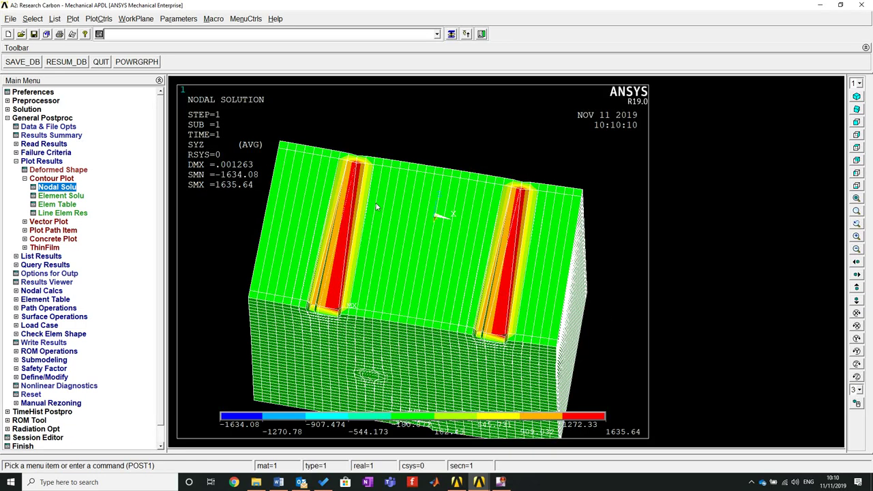
pyautogui.keyDown('ctrl'); pyautogui.moveTo(422, 188); pyautogui.dragTo(424, 249, button='right'); pyautogui.keyUp('ctrl')
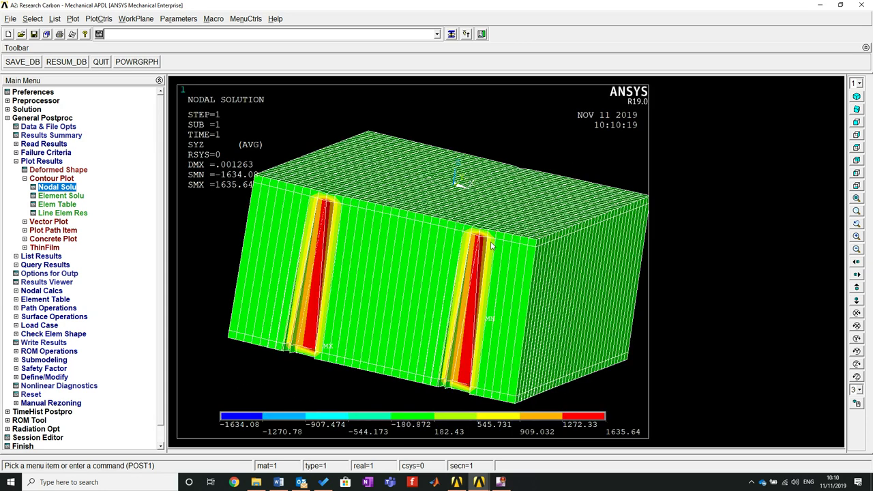
pyautogui.keyDown('ctrl'); pyautogui.moveTo(480, 238); pyautogui.dragTo(423, 210, button='right'); pyautogui.keyUp('ctrl')
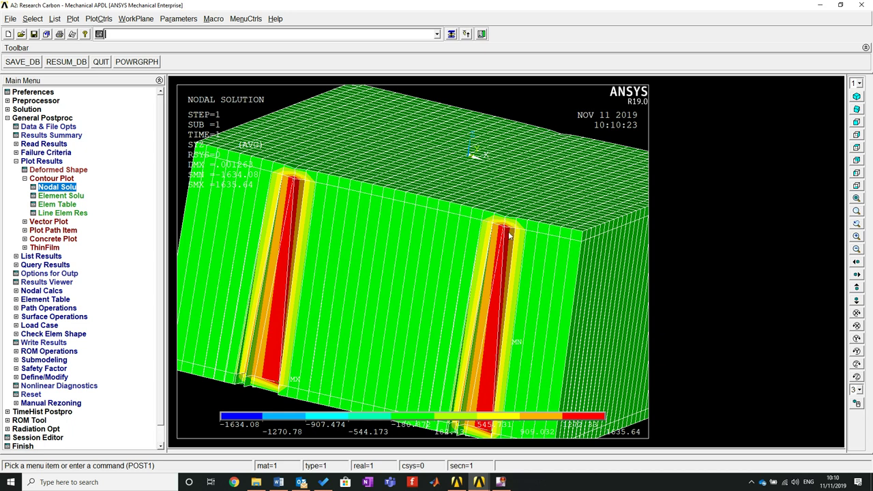
# Step: Plot the nodal contour of the XZ shear stress and inspect it along the front and side faces
pyautogui.click(73, 186)
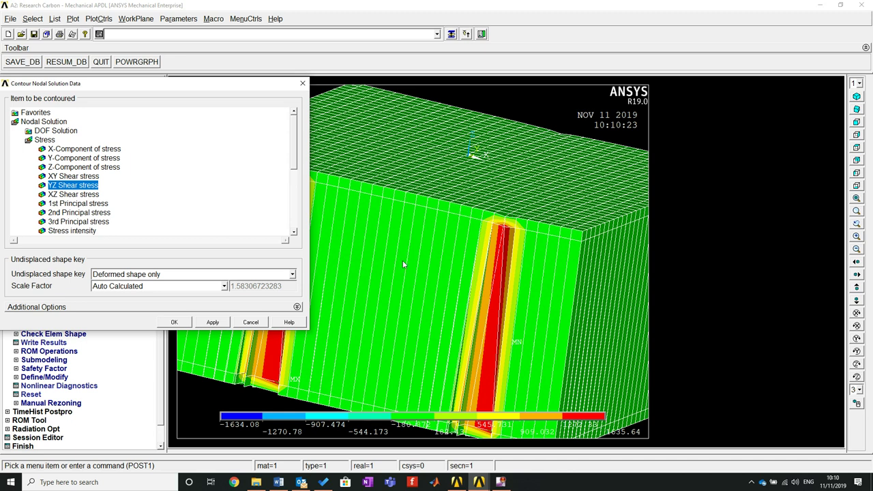
pyautogui.click(73, 195)
pyautogui.click(176, 323)
pyautogui.keyDown('ctrl'); pyautogui.moveTo(489, 285); pyautogui.dragTo(499, 317, button='right'); pyautogui.keyUp('ctrl')
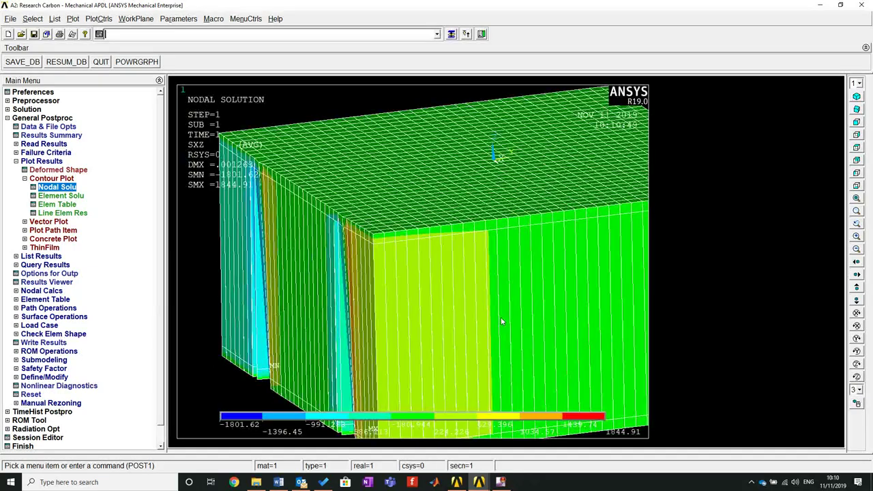
pyautogui.keyDown('ctrl'); pyautogui.moveTo(276, 283); pyautogui.dragTo(442, 295, button='right'); pyautogui.keyUp('ctrl')
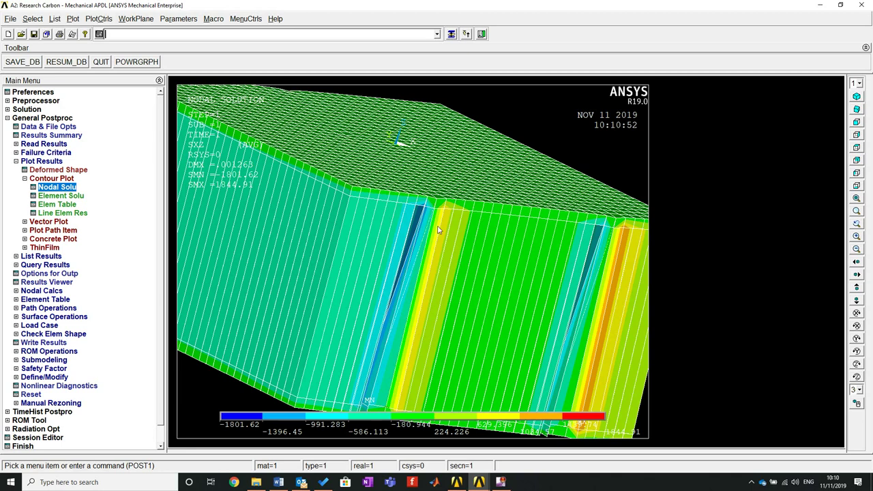
pyautogui.keyDown('ctrl'); pyautogui.moveTo(492, 303); pyautogui.dragTo(362, 307, button='right'); pyautogui.keyUp('ctrl')
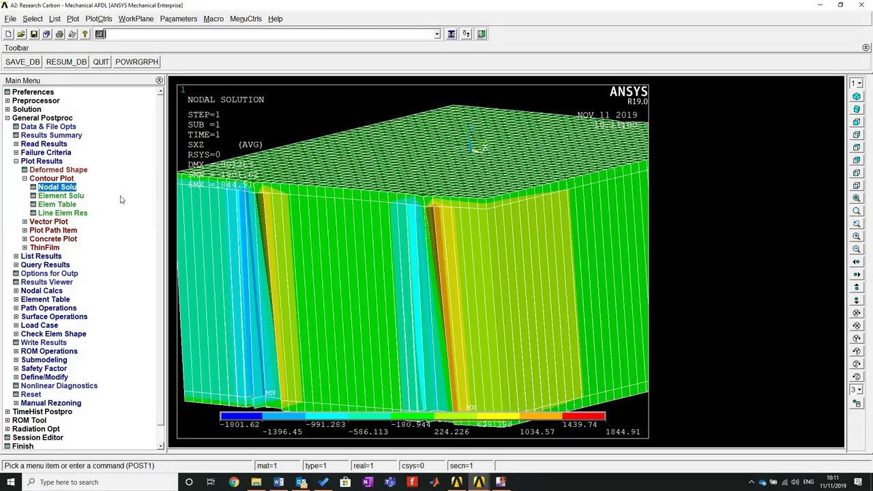
# Step: Plot the nodal DOF solution contour of the displacement vector sum and inspect the front face and underside of the plate
pyautogui.click(26, 180)
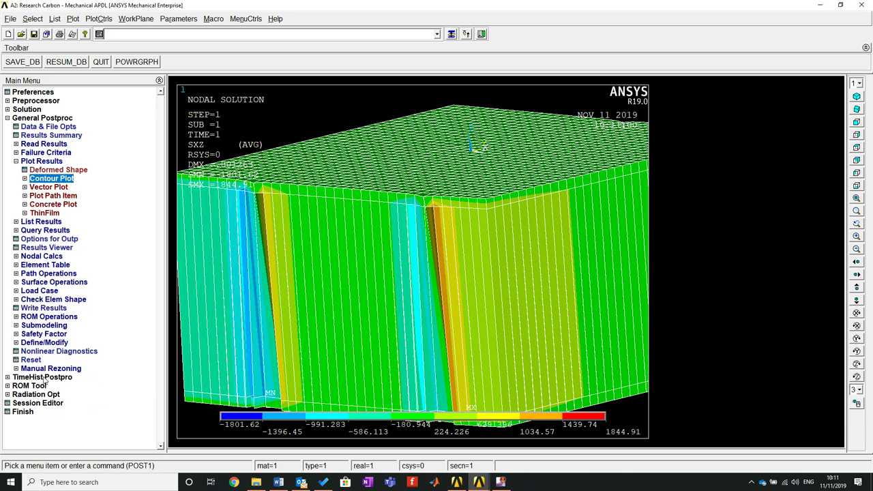
pyautogui.click(24, 178)
pyautogui.click(55, 188)
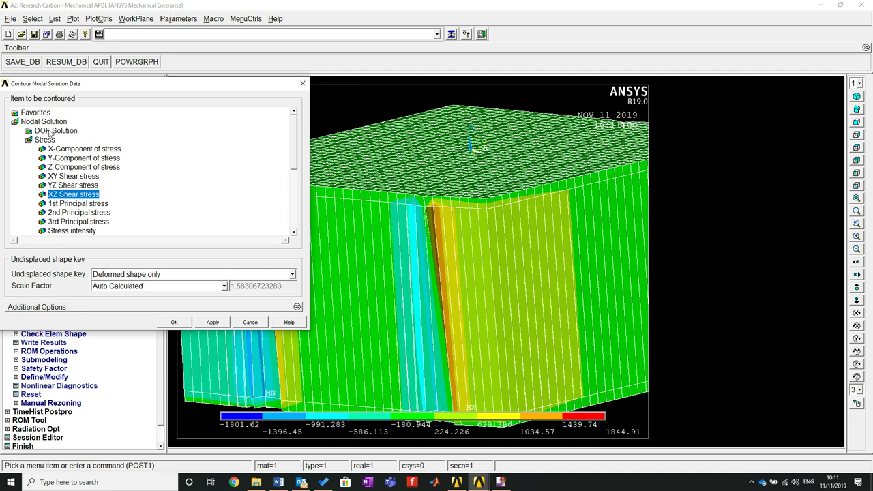
pyautogui.click(49, 132)
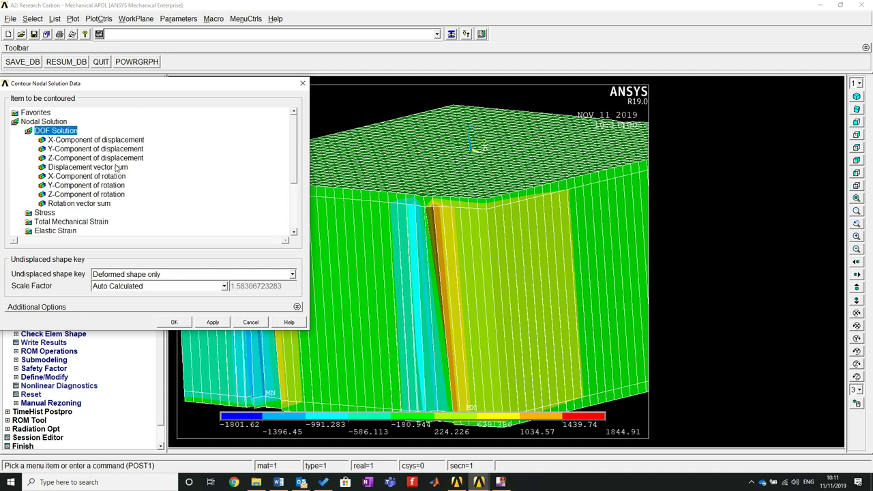
pyautogui.click(86, 167)
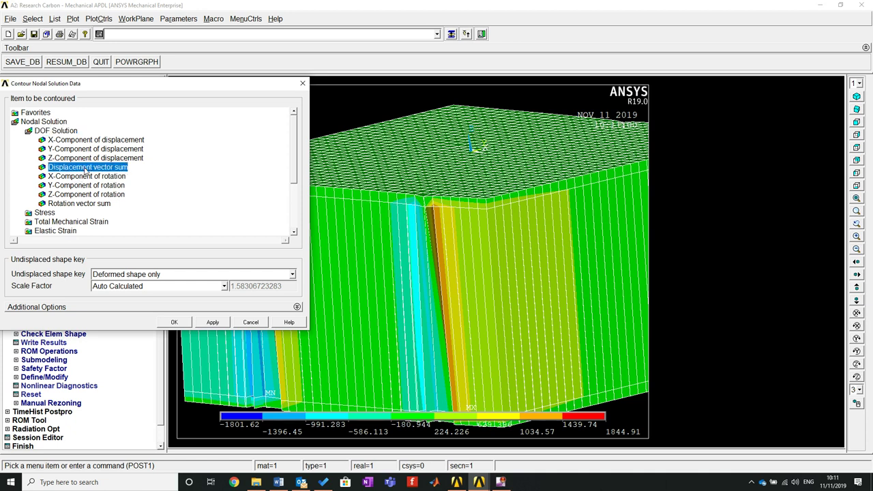
pyautogui.click(182, 324)
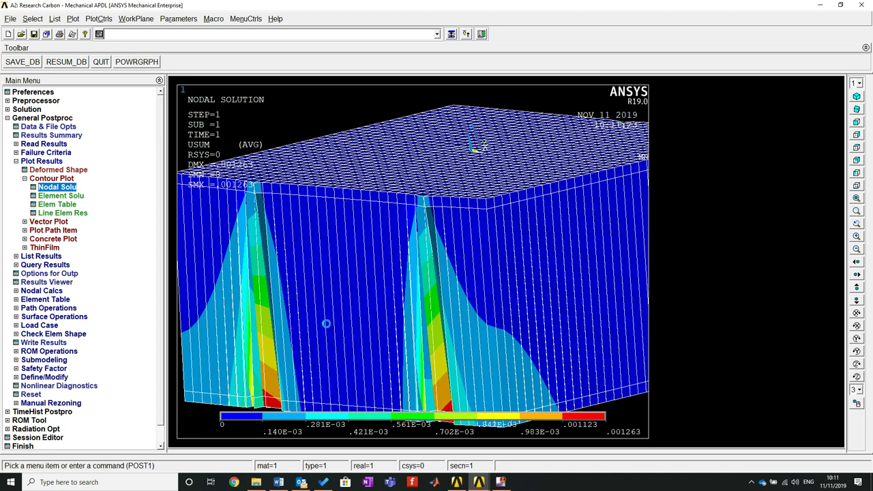
pyautogui.scroll(-4, 327, 326)
pyautogui.keyDown('ctrl'); pyautogui.moveTo(361, 327); pyautogui.dragTo(382, 266, button='right'); pyautogui.keyUp('ctrl')
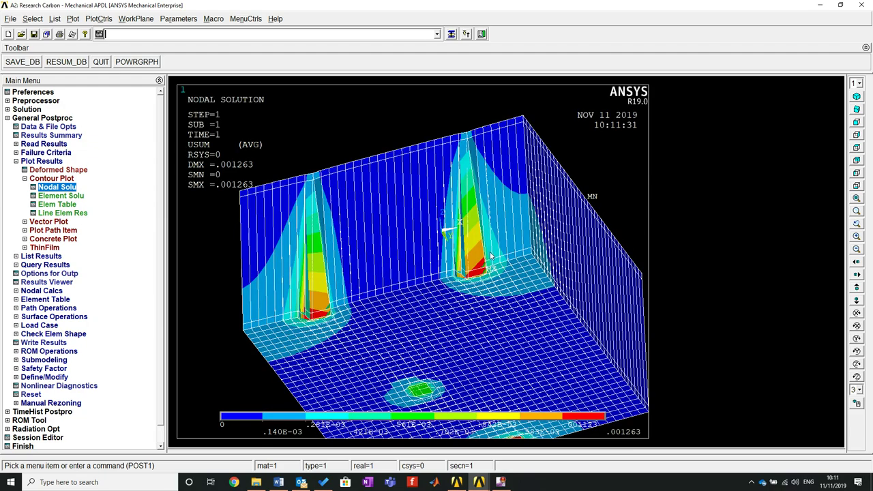
pyautogui.keyDown('ctrl'); pyautogui.moveTo(497, 235); pyautogui.dragTo(521, 274, button='right'); pyautogui.keyUp('ctrl')
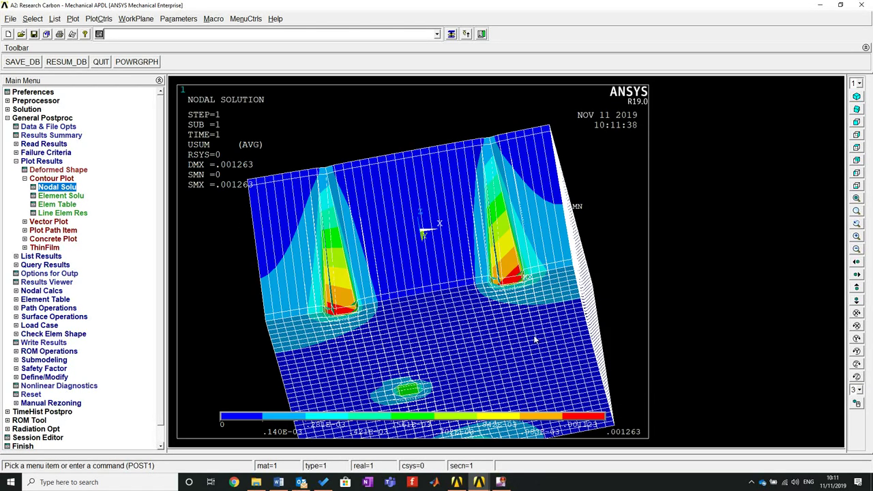
# Step: Examine the displacement vector sum contour on the plate's underside, loaded front face, top and side faces from several angles
pyautogui.keyDown('ctrl'); pyautogui.moveTo(526, 343); pyautogui.dragTo(423, 302, button='right'); pyautogui.keyUp('ctrl')
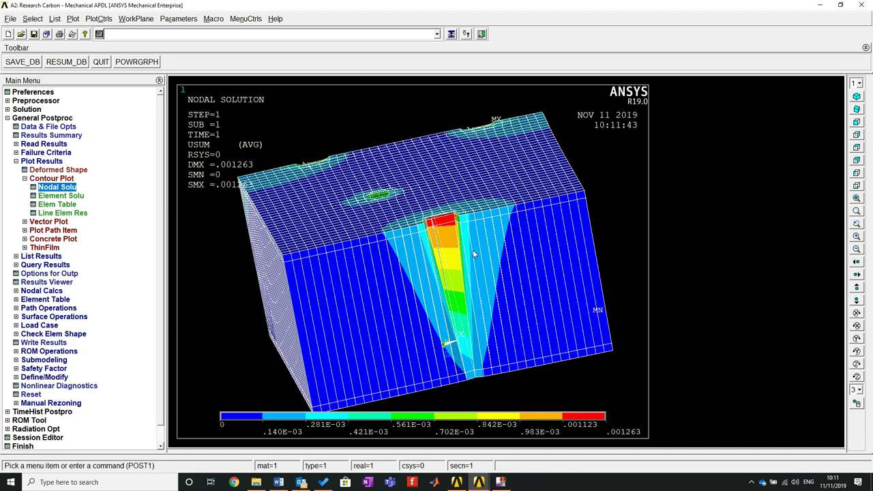
pyautogui.keyDown('ctrl'); pyautogui.moveTo(419, 186); pyautogui.dragTo(519, 243, button='right'); pyautogui.keyUp('ctrl')
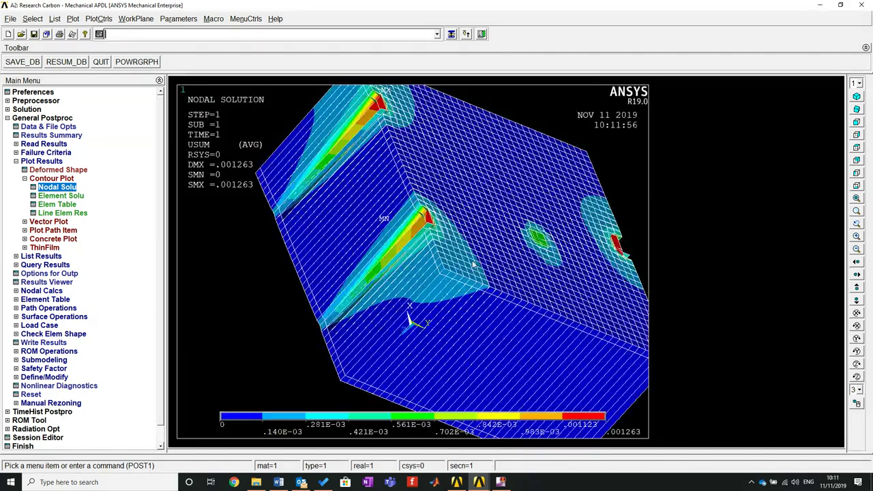
pyautogui.keyDown('ctrl'); pyautogui.moveTo(550, 198); pyautogui.dragTo(515, 272, button='right'); pyautogui.keyUp('ctrl')
pyautogui.keyDown('ctrl'); pyautogui.moveTo(541, 185); pyautogui.dragTo(443, 247, button='right'); pyautogui.keyUp('ctrl')
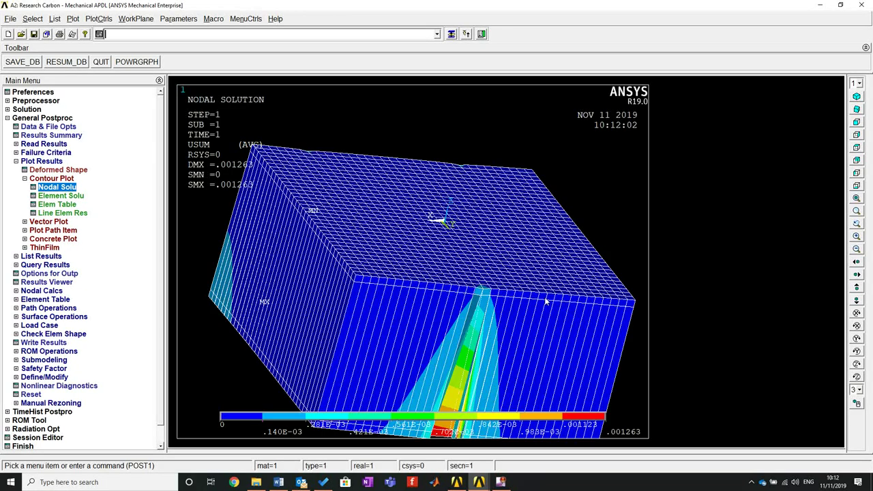
pyautogui.keyDown('ctrl'); pyautogui.moveTo(583, 347); pyautogui.dragTo(449, 380, button='right'); pyautogui.keyUp('ctrl')
pyautogui.keyDown('ctrl'); pyautogui.moveTo(441, 277); pyautogui.dragTo(400, 305, button='right'); pyautogui.keyUp('ctrl')
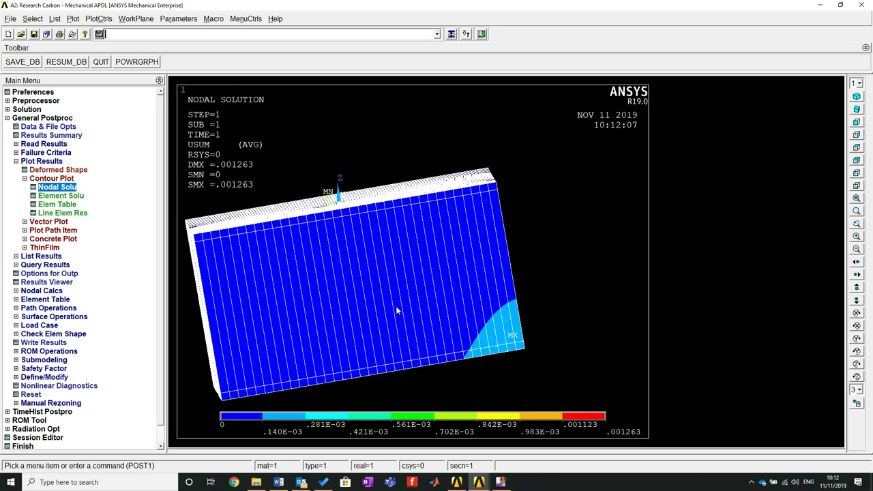
pyautogui.keyDown('ctrl'); pyautogui.moveTo(355, 254); pyautogui.dragTo(431, 270, button='right'); pyautogui.keyUp('ctrl')
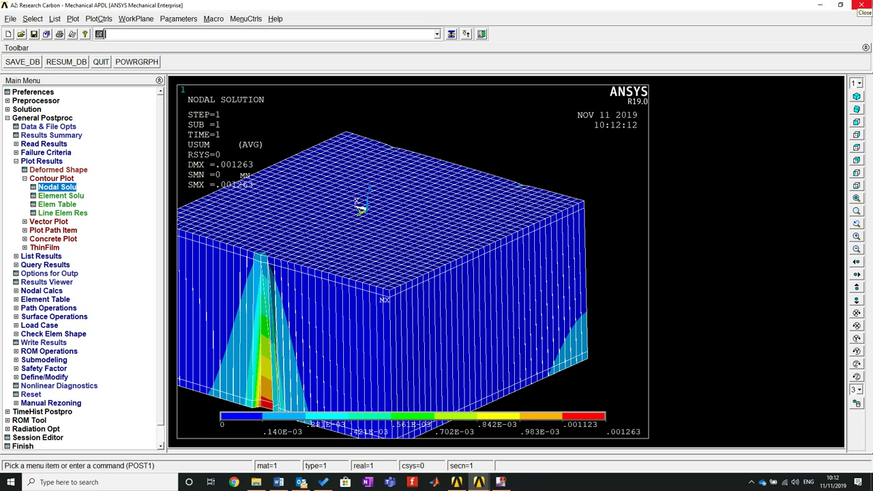
pyautogui.keyDown('ctrl'); pyautogui.moveTo(433, 219); pyautogui.dragTo(429, 225, button='right'); pyautogui.keyUp('ctrl')
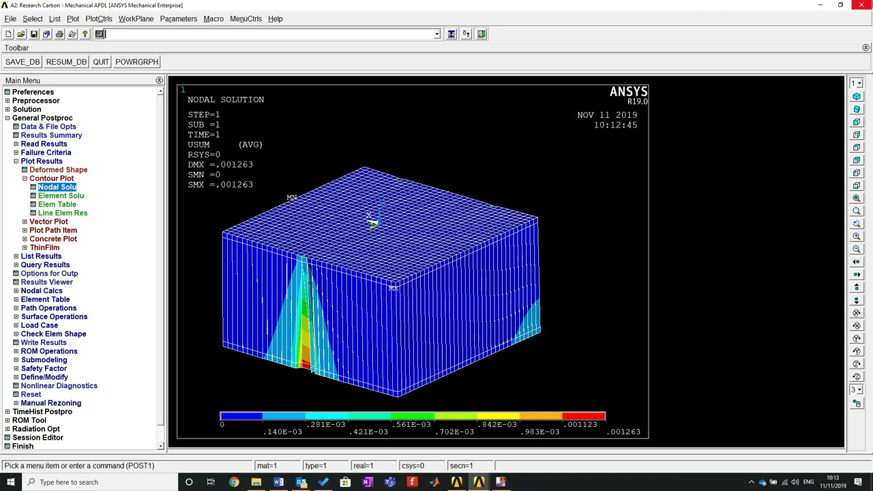
# Step: Exit Mechanical APDL and return to the Workbench project schematic, dismissing the menu left open on the Analysis cell
pyautogui.click(861, 4)
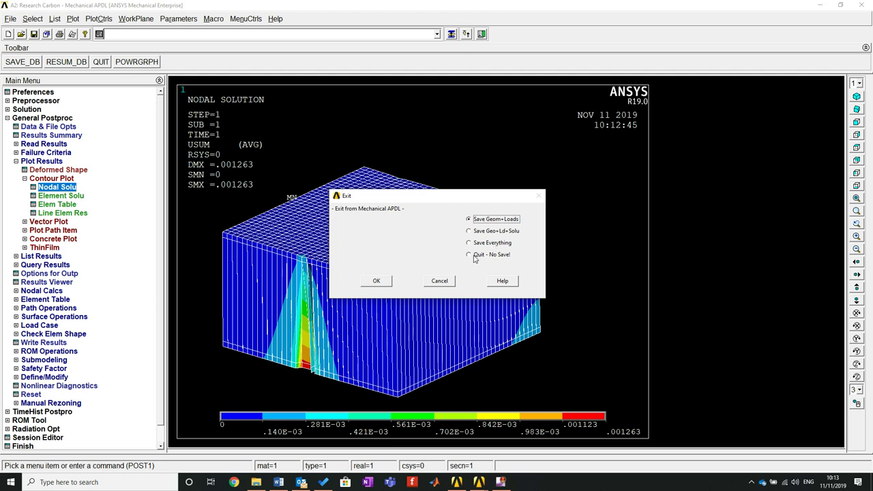
pyautogui.click(376, 280)
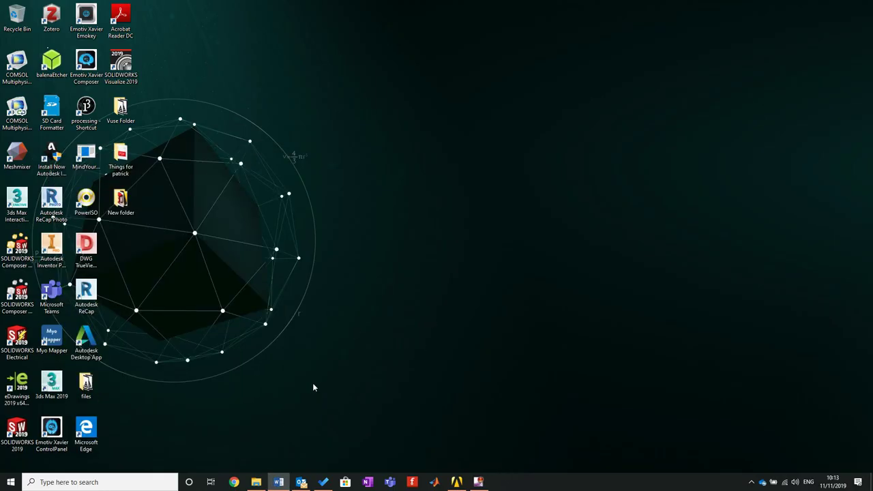
pyautogui.click(456, 479)
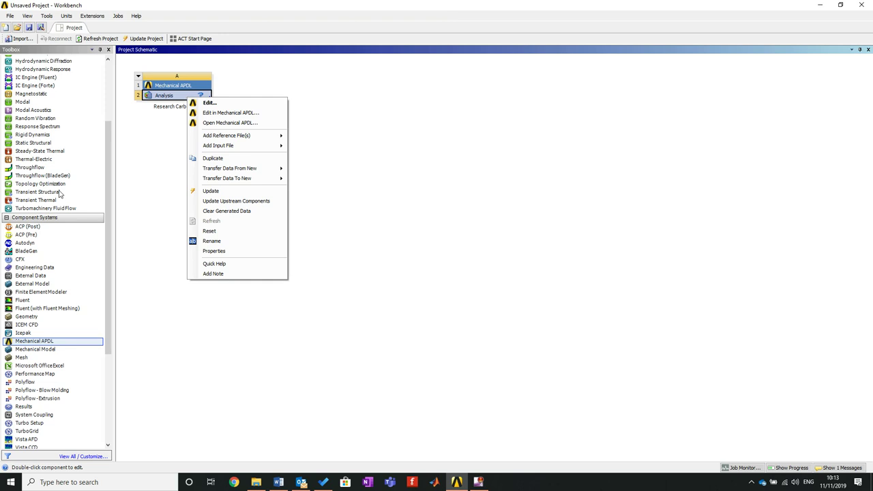
pyautogui.click(124, 181)
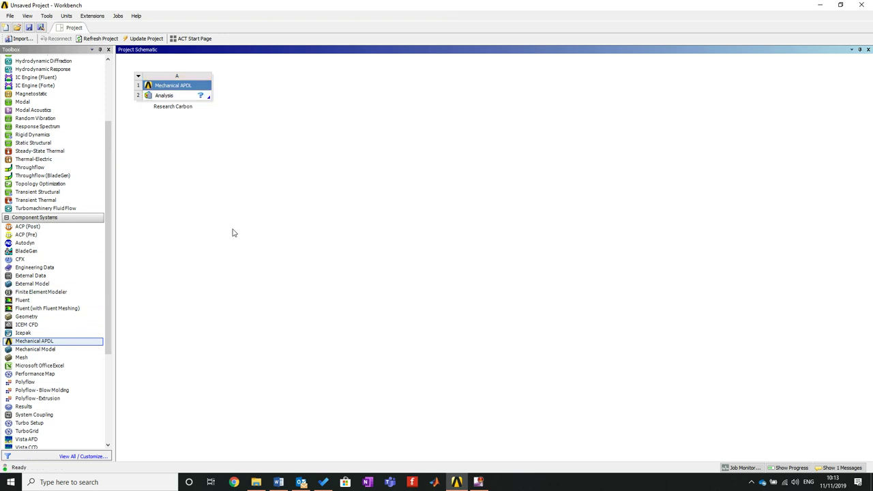
# Step: Add a standalone Static Structural system beside the Mechanical APDL system and name it Indust Carbon
pyautogui.moveTo(45, 143); pyautogui.dragTo(290, 98)
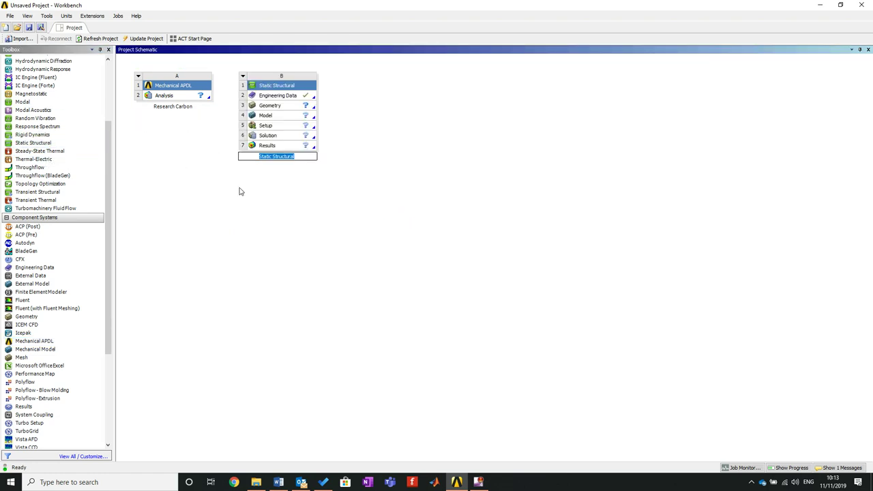
pyautogui.press('BackSpace')
pyautogui.write('Indust Caron')
pyautogui.press('BackSpace')
pyautogui.press('BackSpace')
pyautogui.write('rbon')
pyautogui.click(320, 267)
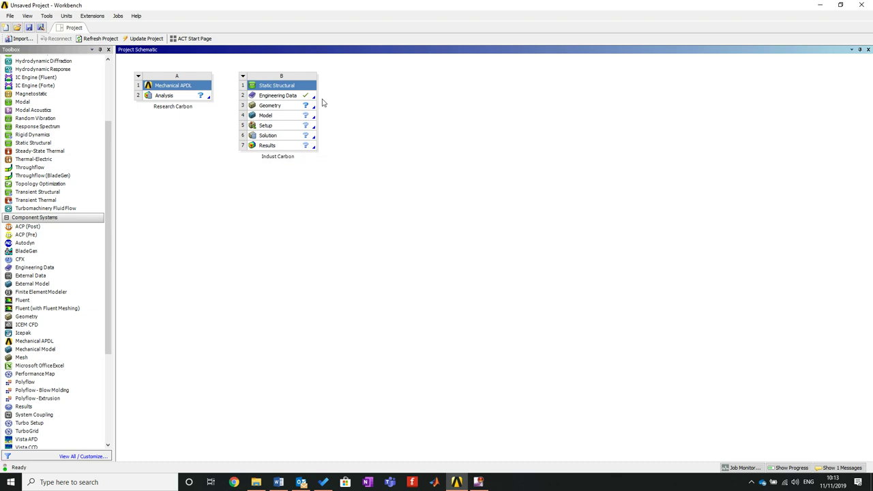
# Step: Open the Static Structural system's Engineering Data and add Epoxy Carbon UD (230 GPa) Prepreg from the Composite Materials source
pyautogui.rightClick(285, 100)
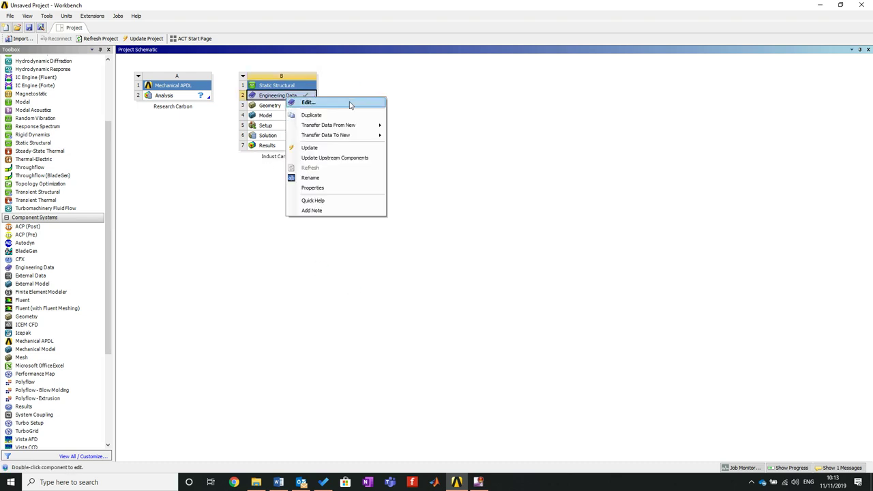
pyautogui.click(350, 103)
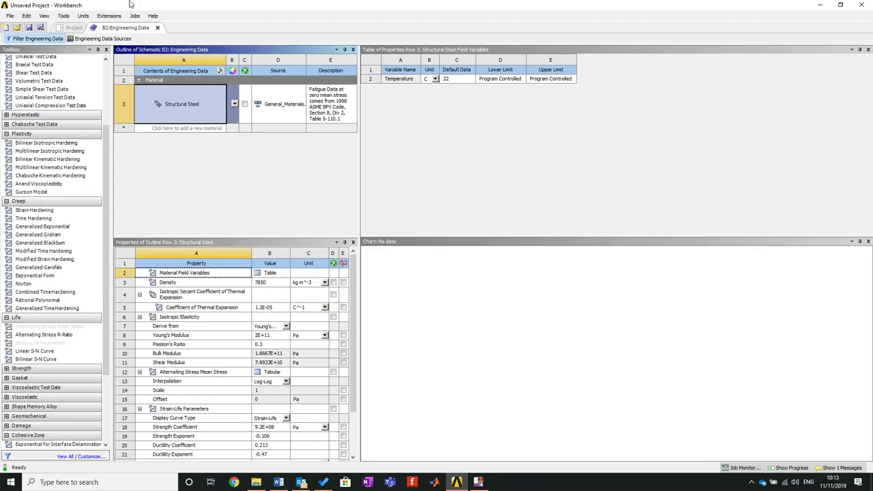
pyautogui.click(109, 38)
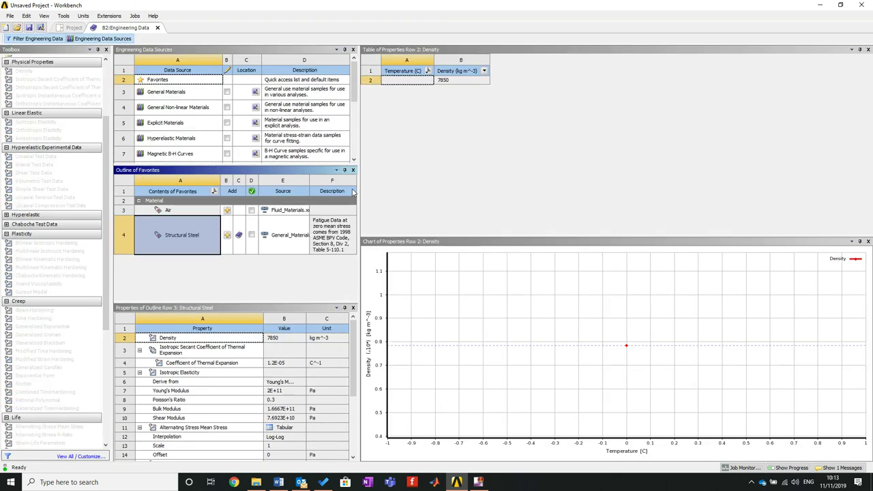
pyautogui.moveTo(359, 188); pyautogui.dragTo(626, 190)
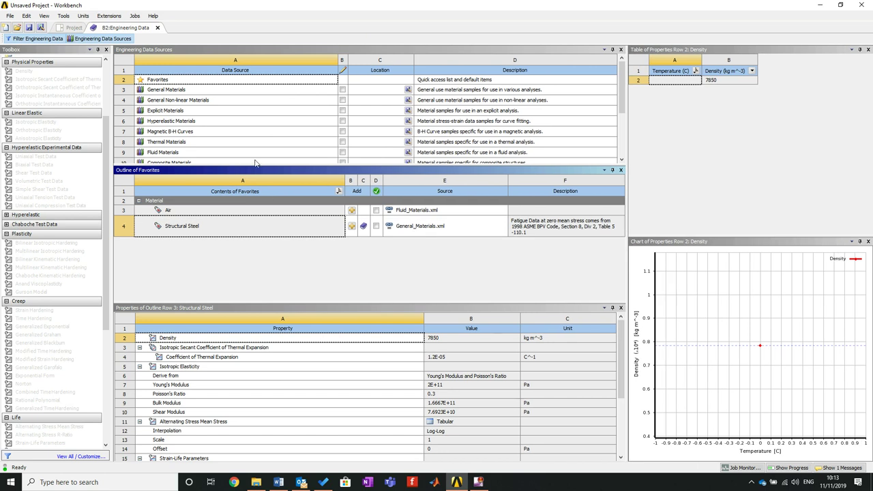
pyautogui.moveTo(257, 165); pyautogui.dragTo(259, 209)
pyautogui.click(184, 164)
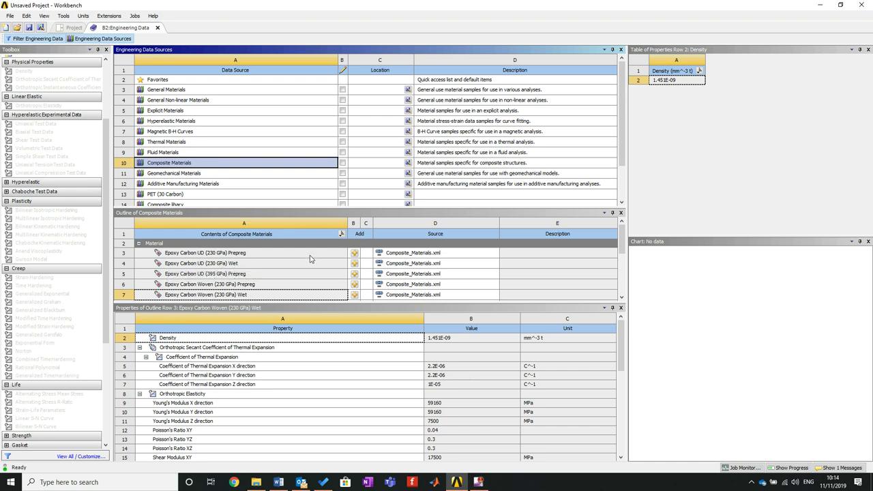
pyautogui.click(354, 253)
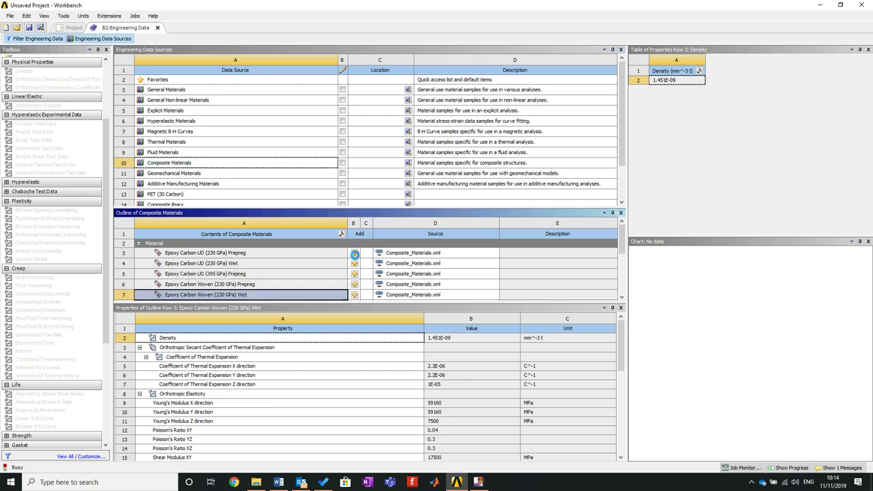
# Step: Add Aluminum Alloy from the General Materials source and close Engineering Data to return to the project schematic
pyautogui.click(171, 89)
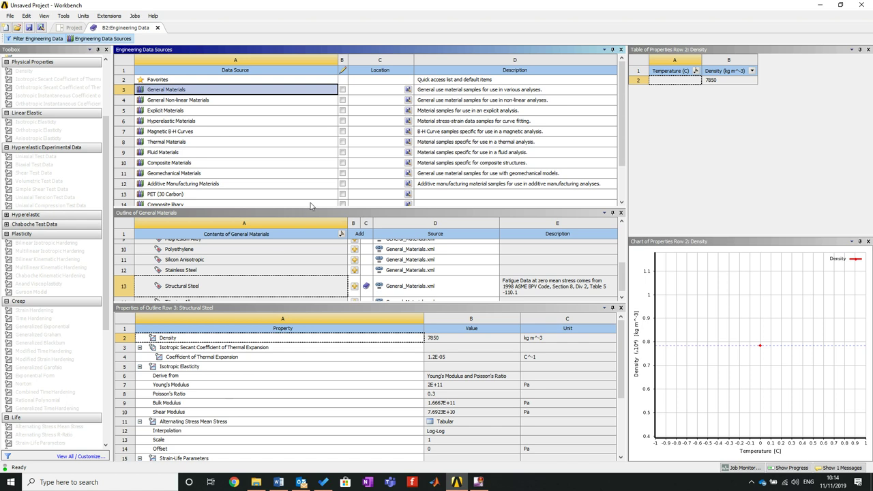
pyautogui.moveTo(311, 207); pyautogui.dragTo(314, 114)
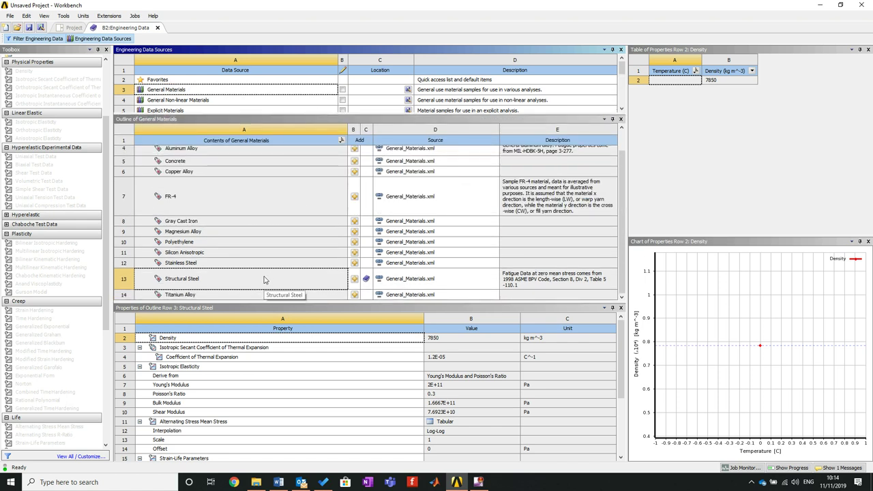
pyautogui.scroll(1, 264, 279)
pyautogui.click(353, 172)
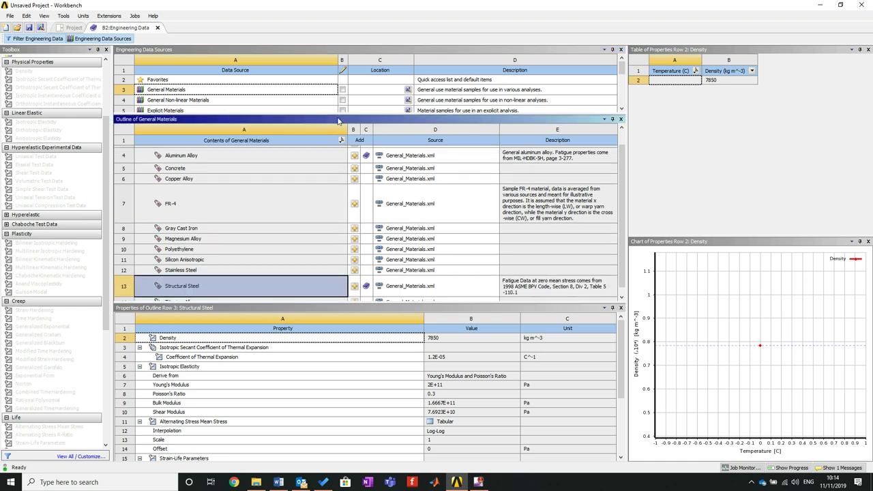
pyautogui.moveTo(337, 121); pyautogui.dragTo(339, 184)
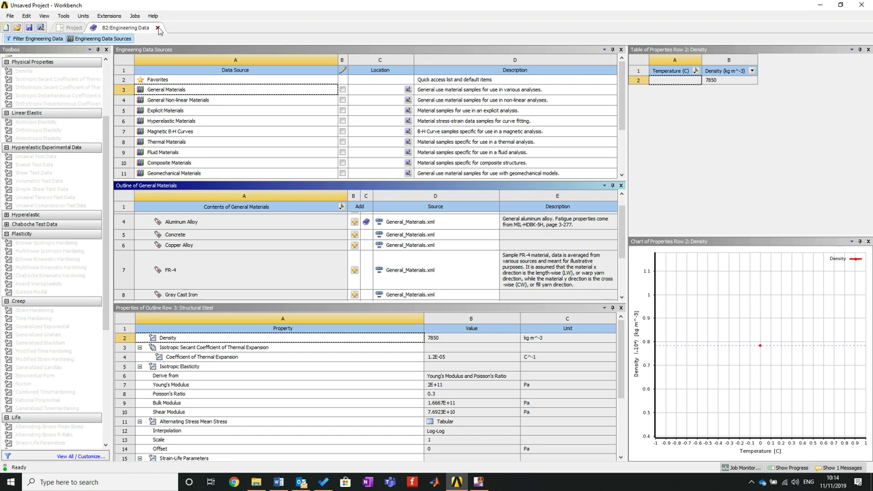
pyautogui.click(159, 28)
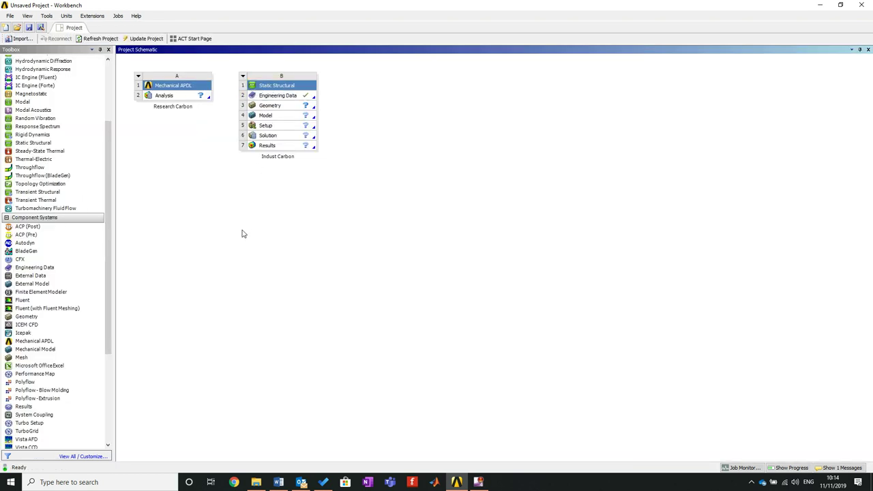
# Step: Import the Tut 6 file from the Models folder as the geometry of the Indust Carbon system
pyautogui.rightClick(302, 107)
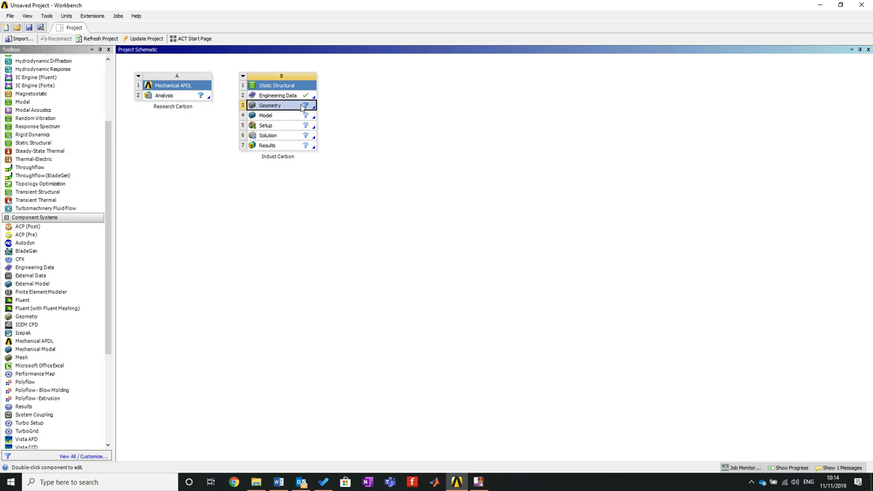
pyautogui.moveTo(388, 129)
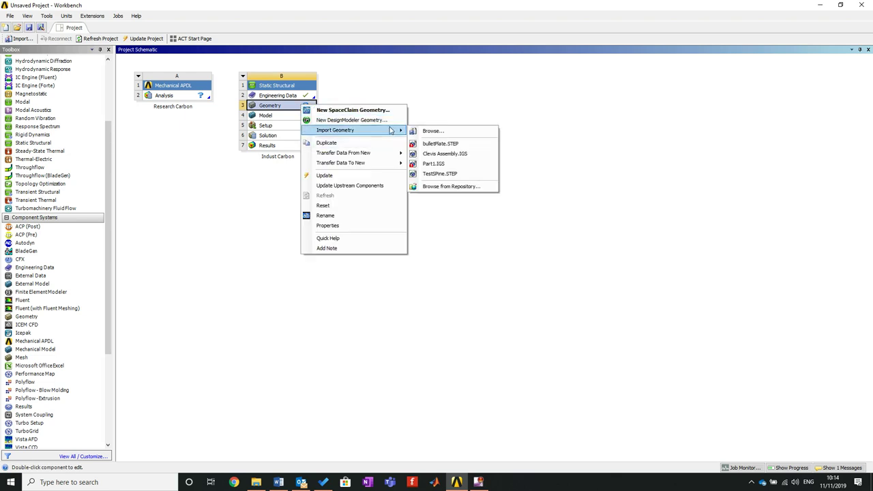
pyautogui.click(461, 136)
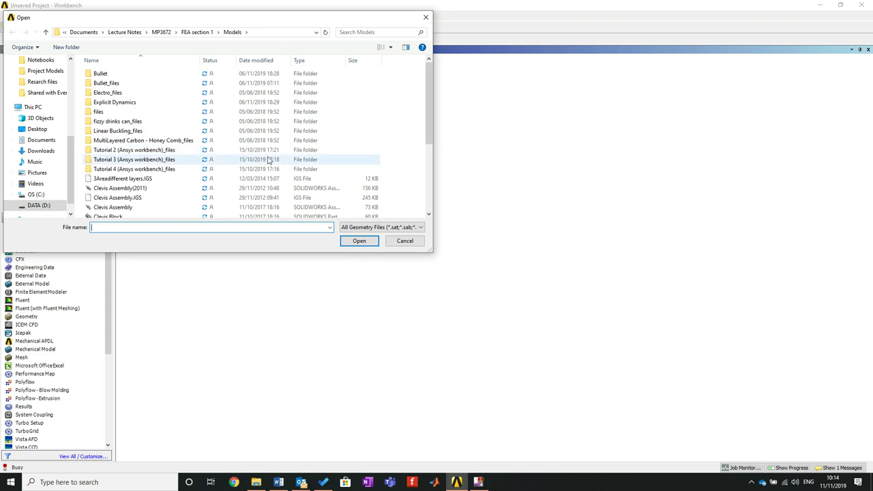
pyautogui.scroll(-1, 169, 176)
pyautogui.scroll(-2, 170, 176)
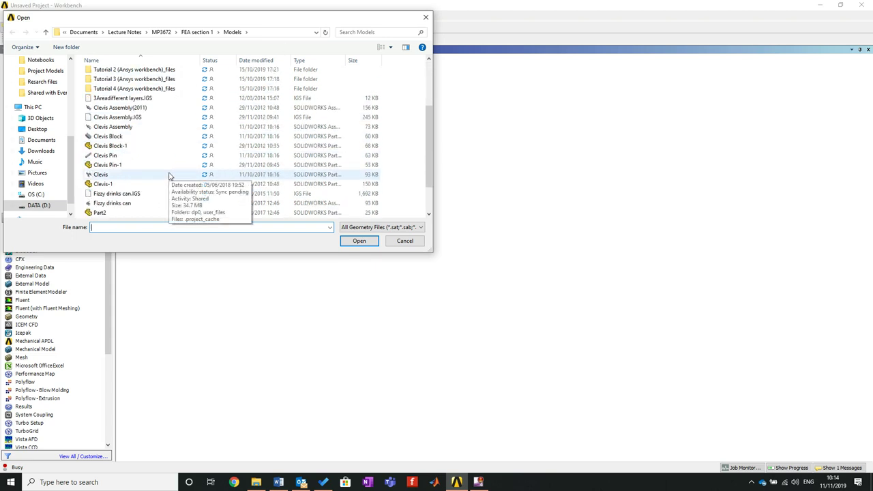
pyautogui.scroll(-2, 178, 174)
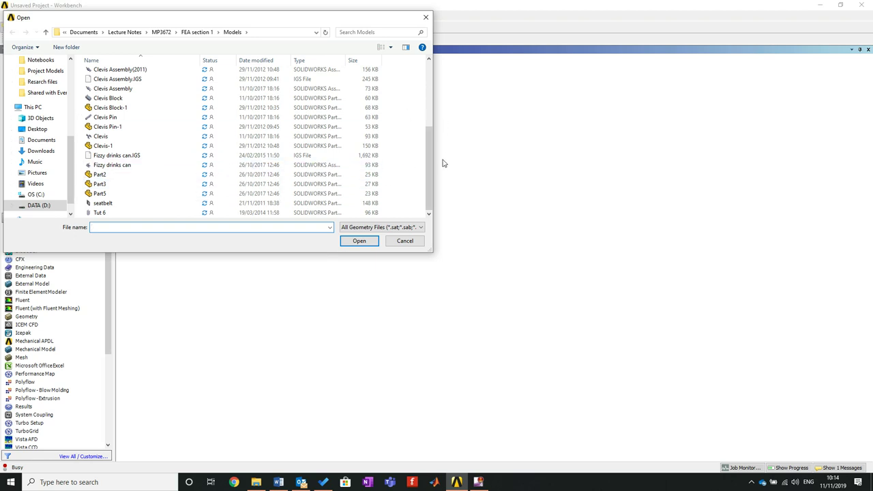
pyautogui.moveTo(433, 156); pyautogui.dragTo(432, 88)
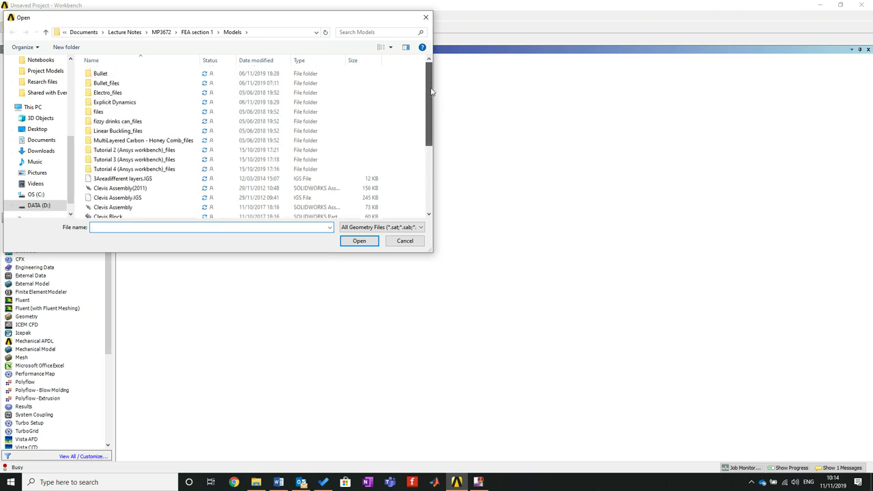
pyautogui.doubleClick(159, 140)
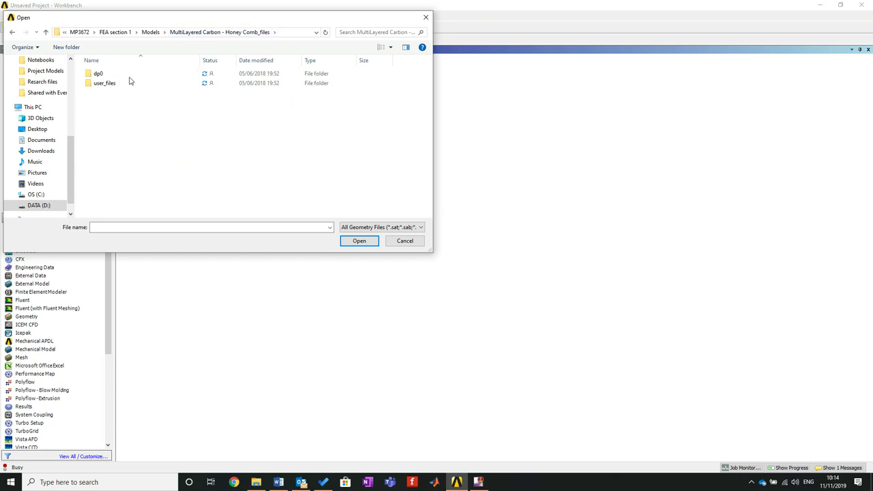
pyautogui.click(150, 32)
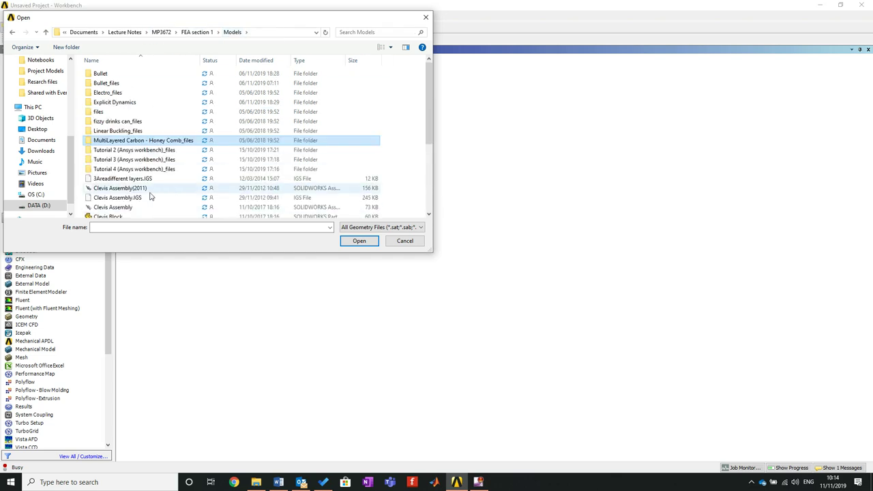
pyautogui.click(139, 207)
pyautogui.scroll(-1, 139, 209)
pyautogui.scroll(-2, 140, 209)
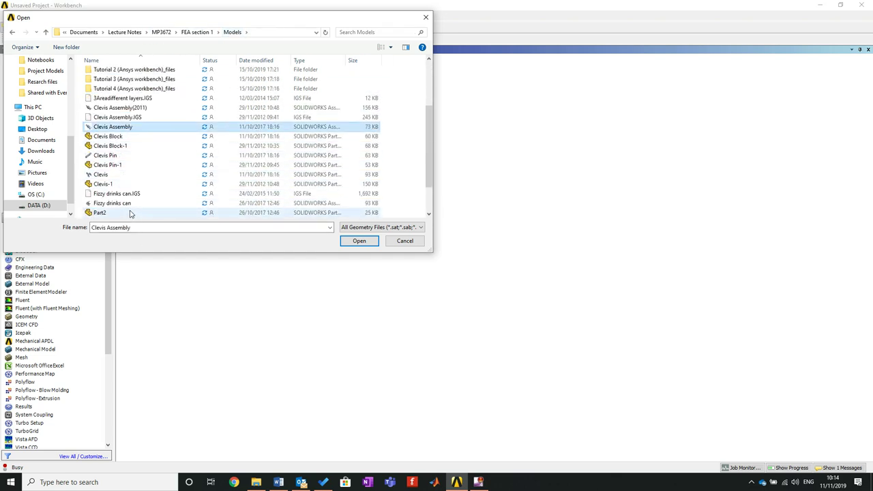
pyautogui.scroll(-2, 161, 198)
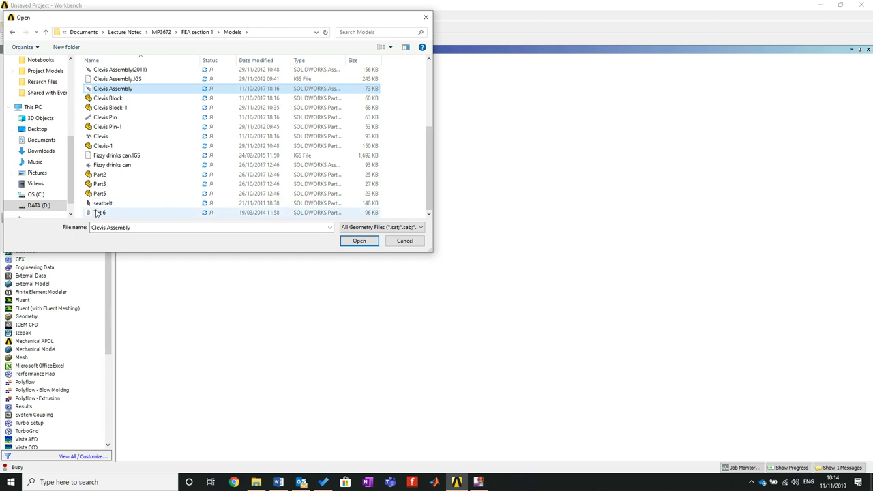
pyautogui.click(95, 212)
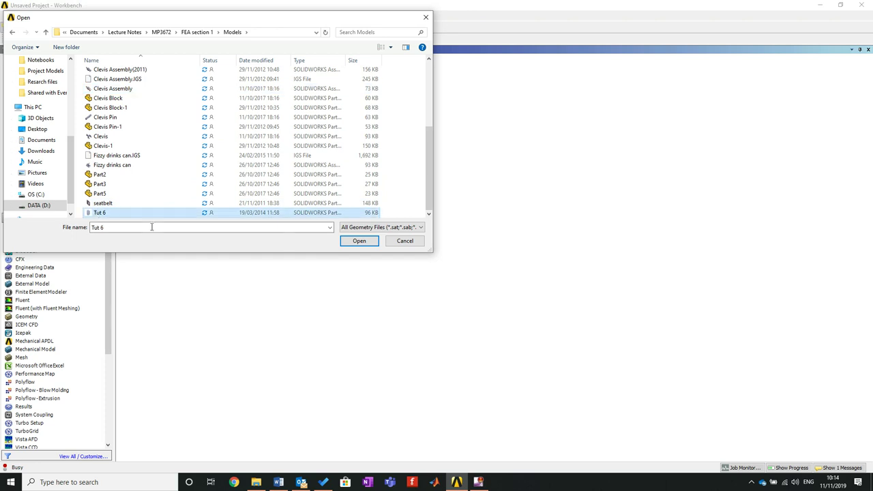
pyautogui.click(364, 245)
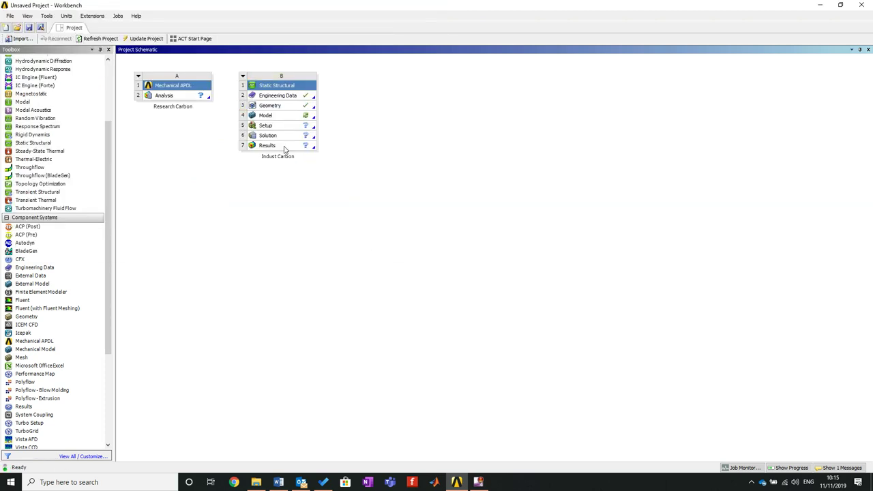
# Step: Open the Indust Carbon geometry in DesignModeler and generate the imported feature, dismissing the firewall alert
pyautogui.rightClick(288, 107)
pyautogui.click(310, 123)
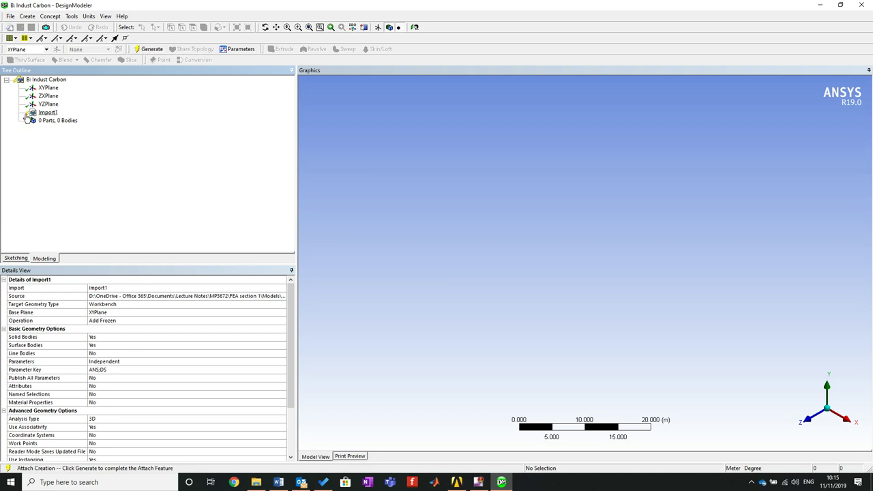
pyautogui.click(150, 49)
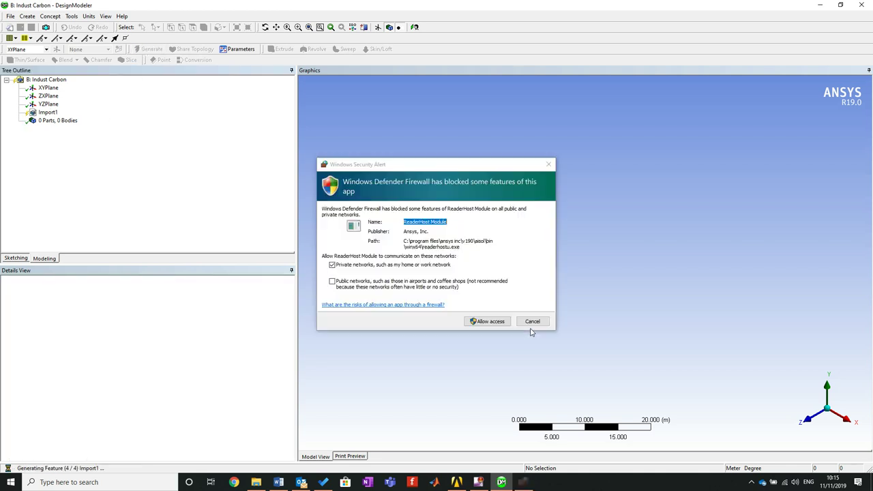
pyautogui.click(530, 321)
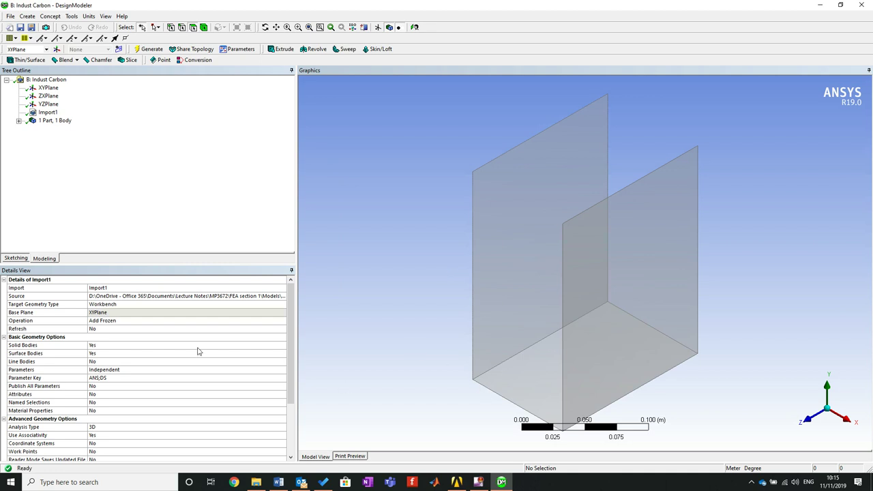
# Step: Examine the imported U-shaped surface body from several angles and inspect Part 1 in the model tree
pyautogui.click(509, 278)
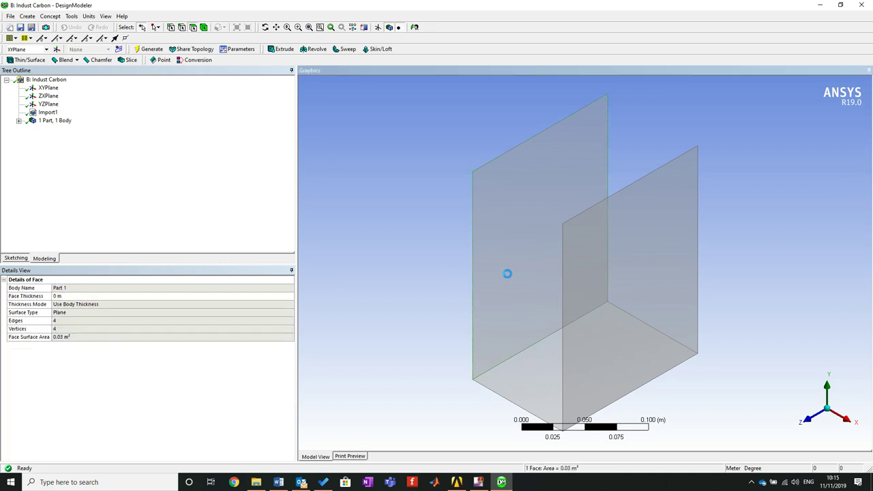
pyautogui.moveTo(509, 311); pyautogui.dragTo(277, 245, button='middle')
pyautogui.click(410, 193)
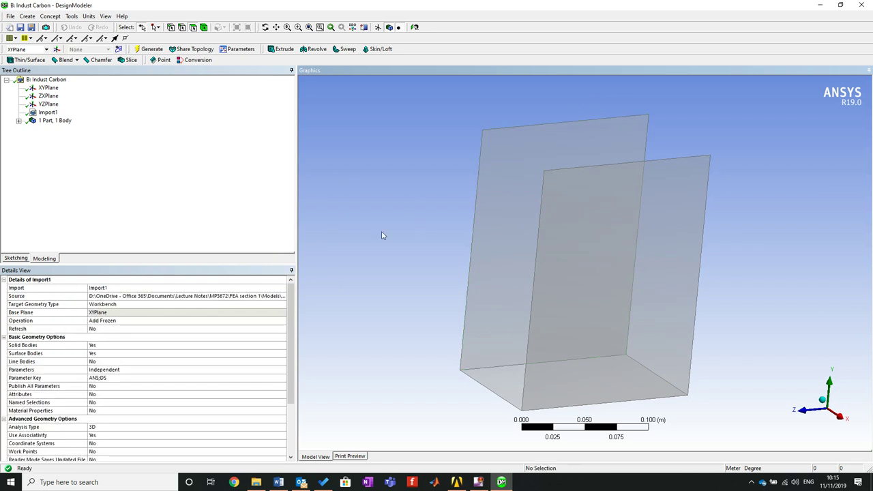
pyautogui.moveTo(541, 225); pyautogui.dragTo(689, 201, button='middle')
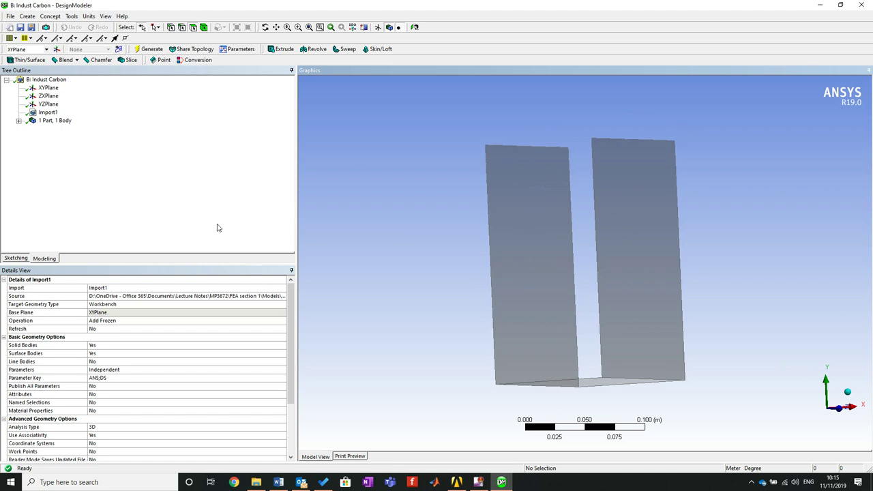
pyautogui.moveTo(486, 248); pyautogui.dragTo(433, 280, button='middle')
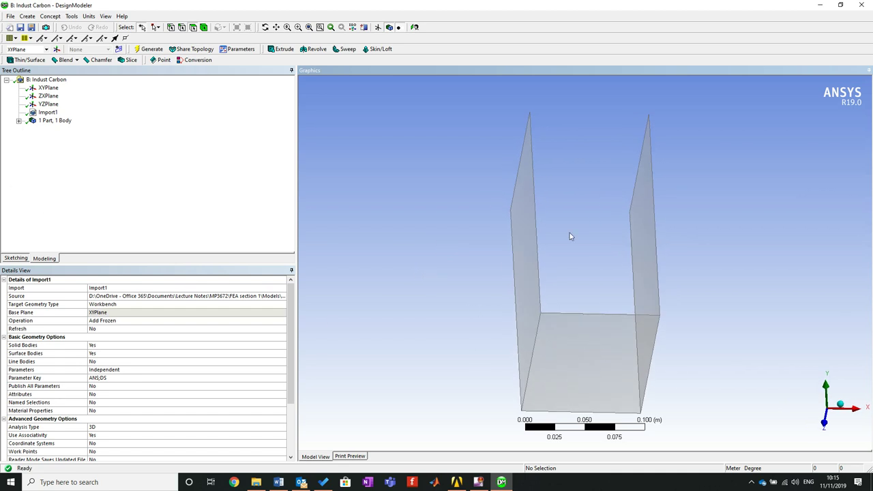
pyautogui.click(18, 120)
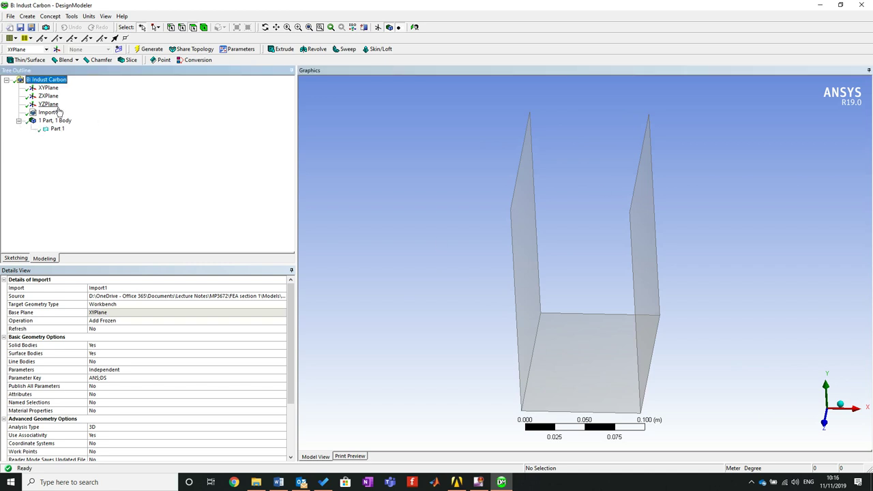
pyautogui.click(55, 130)
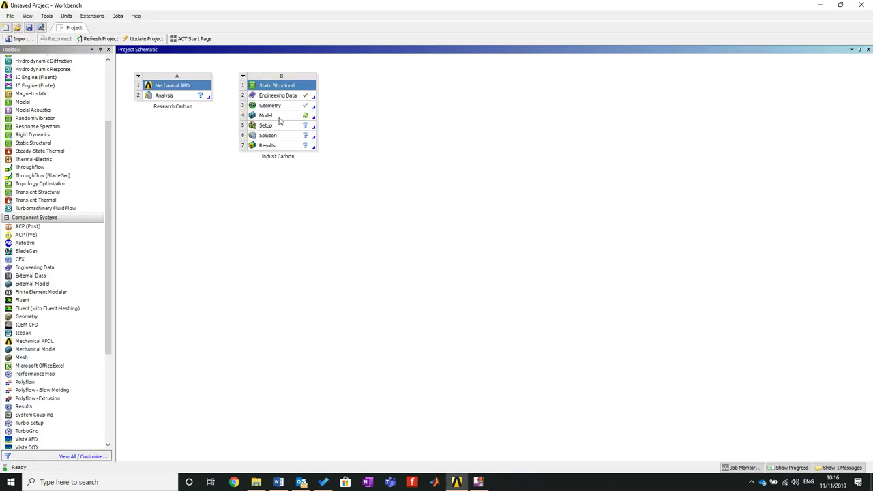
# Step: Open the Indust Carbon Model in Mechanical and bring up the details of Part 1
pyautogui.rightClick(280, 121)
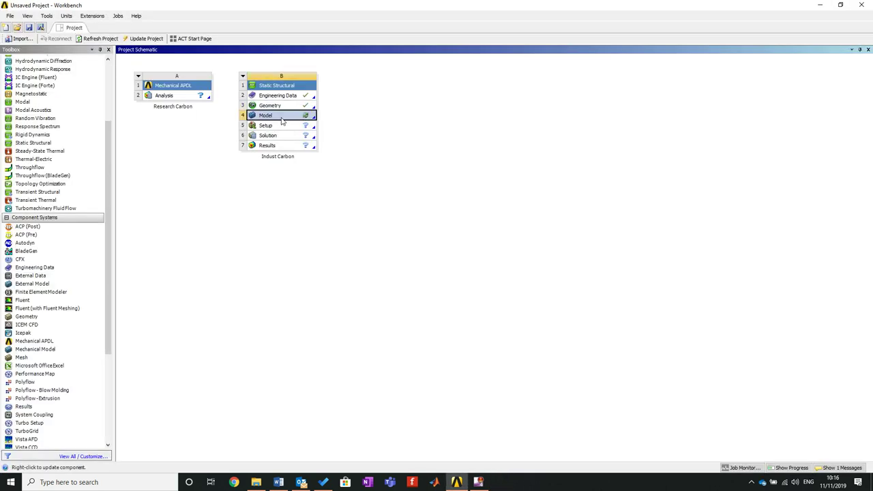
pyautogui.click(322, 123)
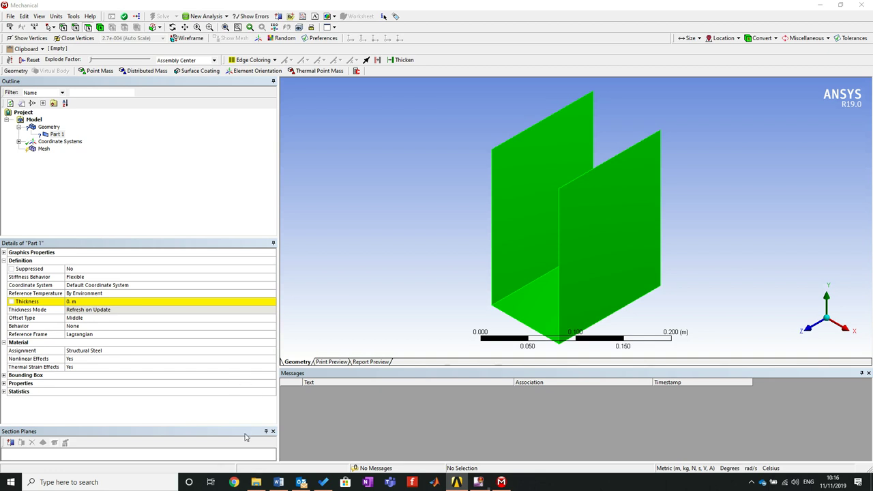
pyautogui.moveTo(397, 273)
pyautogui.mouseDown()
pyautogui.moveTo(506, 264)
pyautogui.moveTo(471, 238)
pyautogui.moveTo(405, 260)
pyautogui.mouseUp()
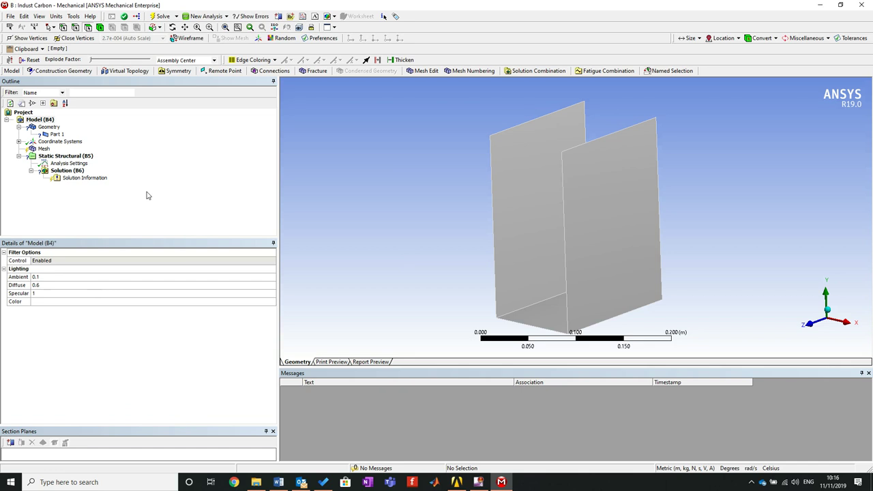
pyautogui.click(57, 134)
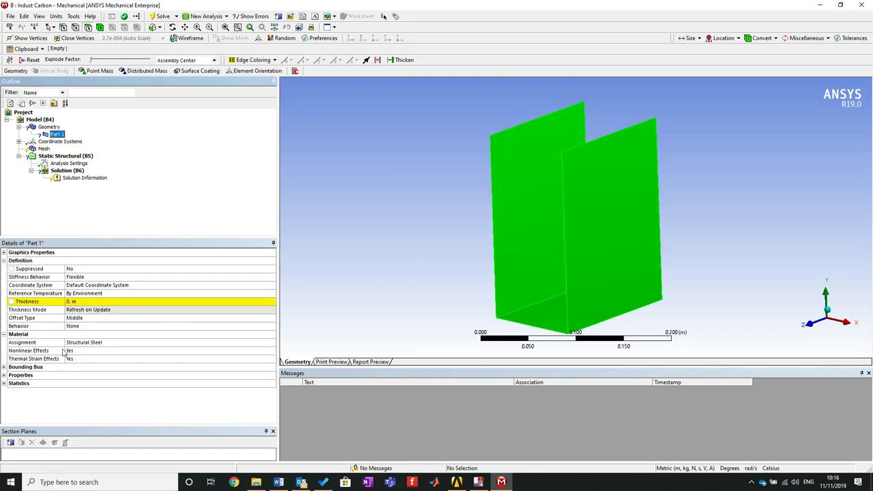
pyautogui.moveTo(520, 246)
pyautogui.mouseDown()
pyautogui.moveTo(552, 225)
pyautogui.moveTo(548, 170)
pyautogui.moveTo(495, 262)
pyautogui.moveTo(522, 243)
pyautogui.moveTo(513, 240)
pyautogui.mouseUp()
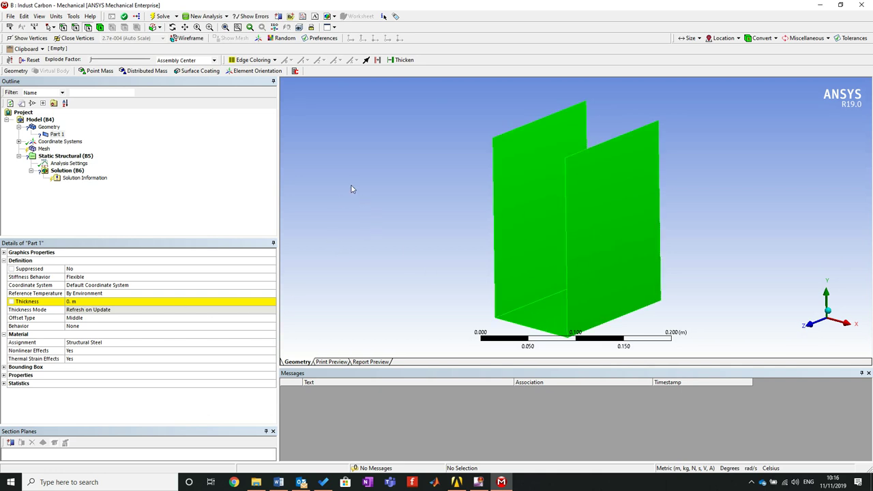
# Step: Insert a Layered Section under Geometry and scope it to the two upright side faces
pyautogui.click(49, 126)
pyautogui.rightClick(54, 127)
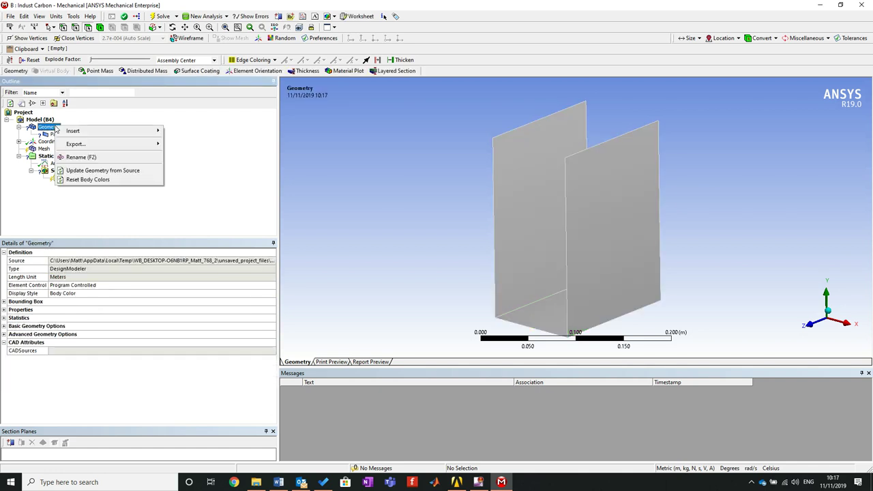
pyautogui.moveTo(157, 131)
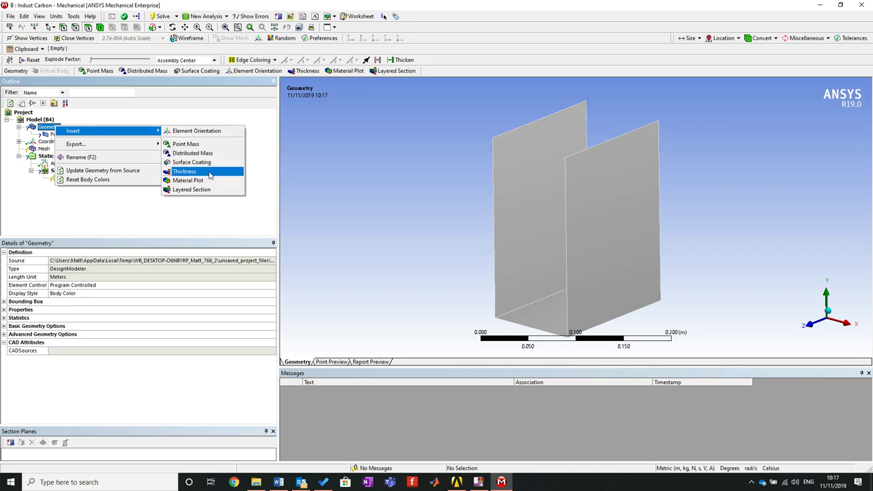
pyautogui.click(197, 189)
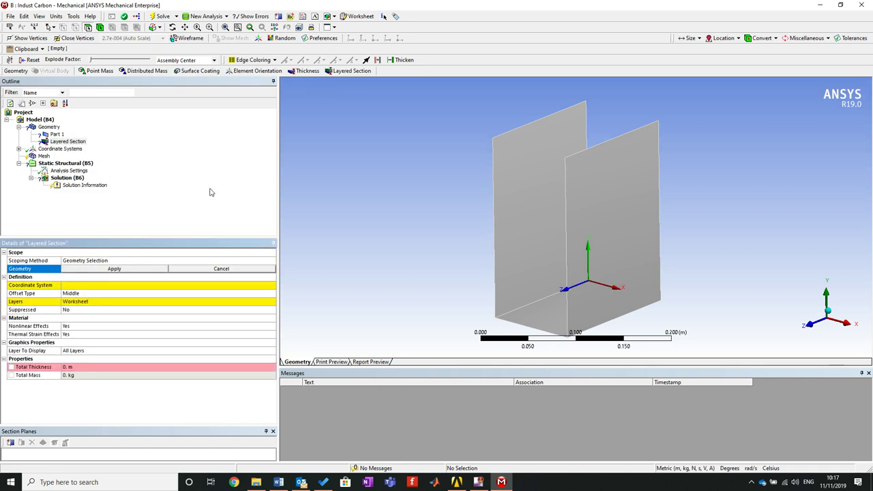
pyautogui.click(523, 180)
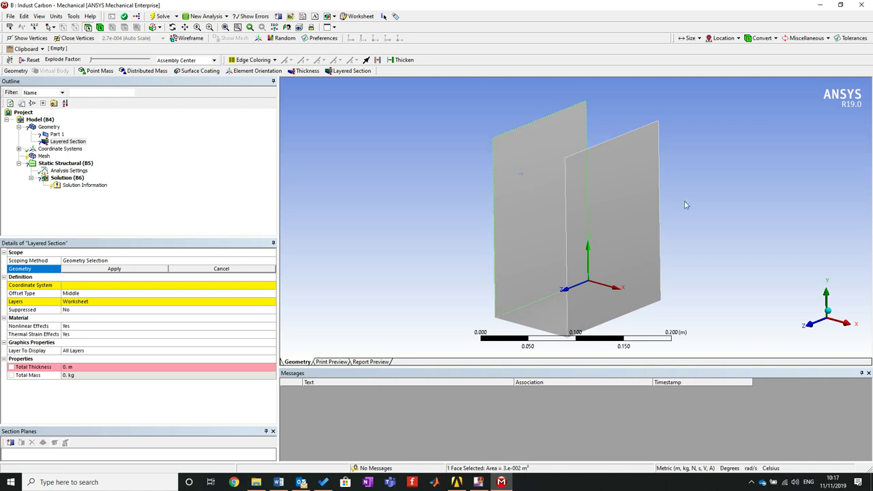
pyautogui.keyDown('ctrl'); pyautogui.click(644, 201); pyautogui.keyUp('ctrl')
pyautogui.moveTo(503, 220)
pyautogui.mouseDown(button='middle')
pyautogui.moveTo(510, 197)
pyautogui.moveTo(505, 211)
pyautogui.mouseUp(button='middle')
pyautogui.click(133, 262)
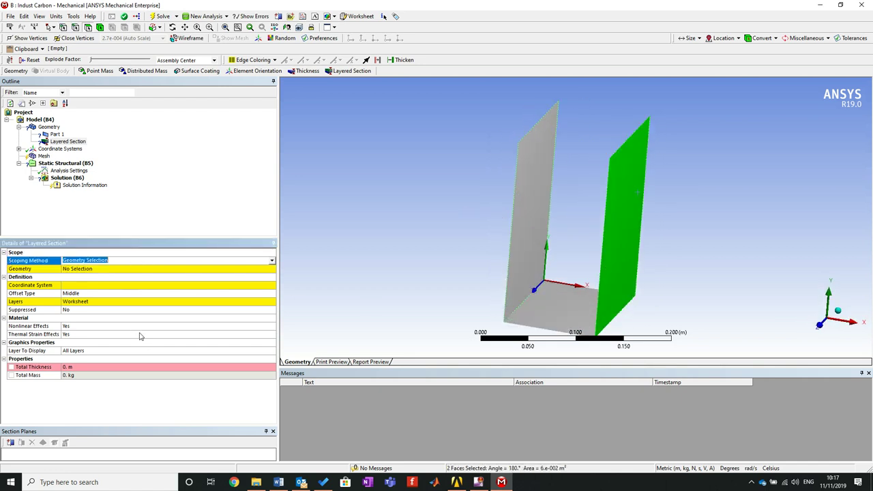
pyautogui.click(97, 268)
pyautogui.click(74, 268)
pyautogui.moveTo(538, 152); pyautogui.dragTo(491, 238, button='middle')
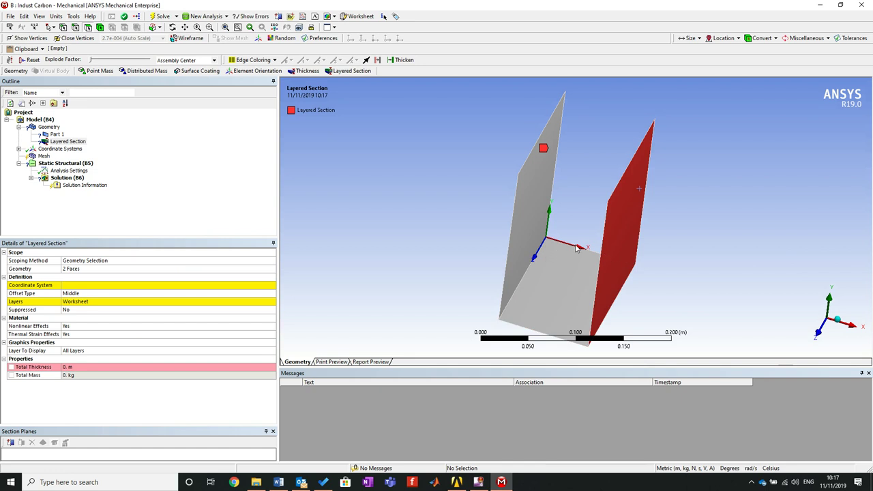
# Step: Set the layered section's coordinate system to Body Coordinate System and its offset type to Top
pyautogui.click(80, 284)
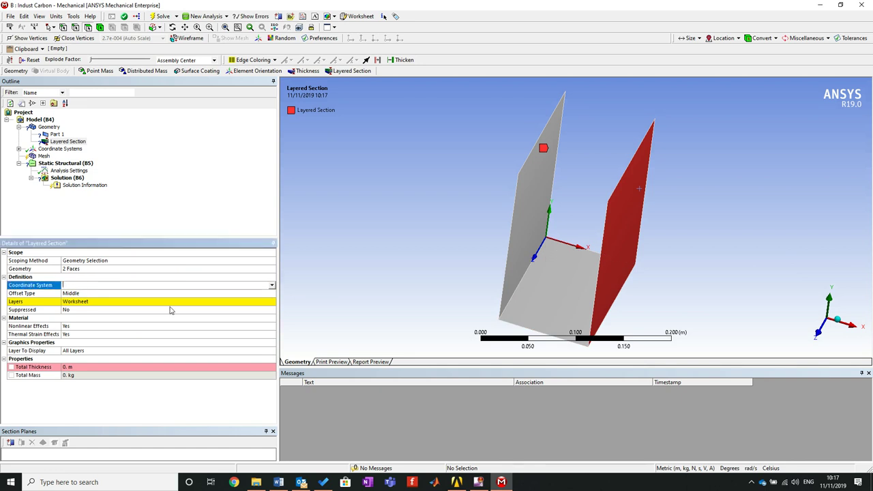
pyautogui.click(272, 287)
pyautogui.click(250, 293)
pyautogui.click(220, 302)
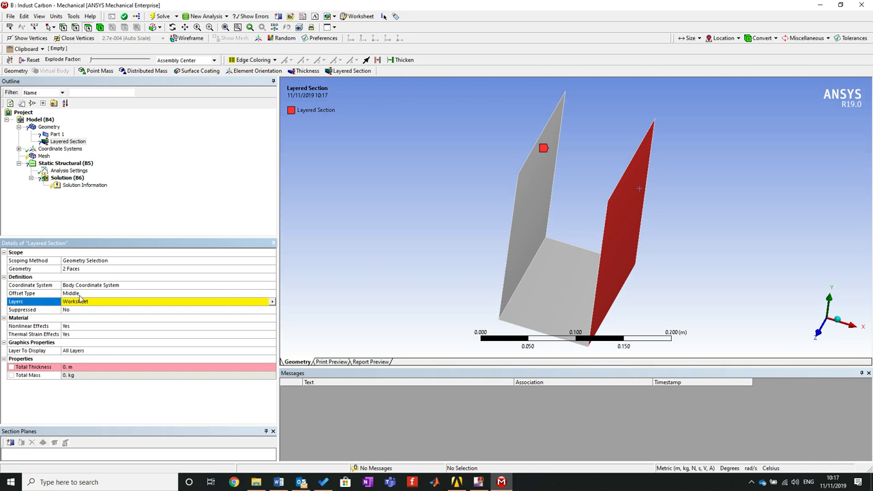
pyautogui.click(102, 292)
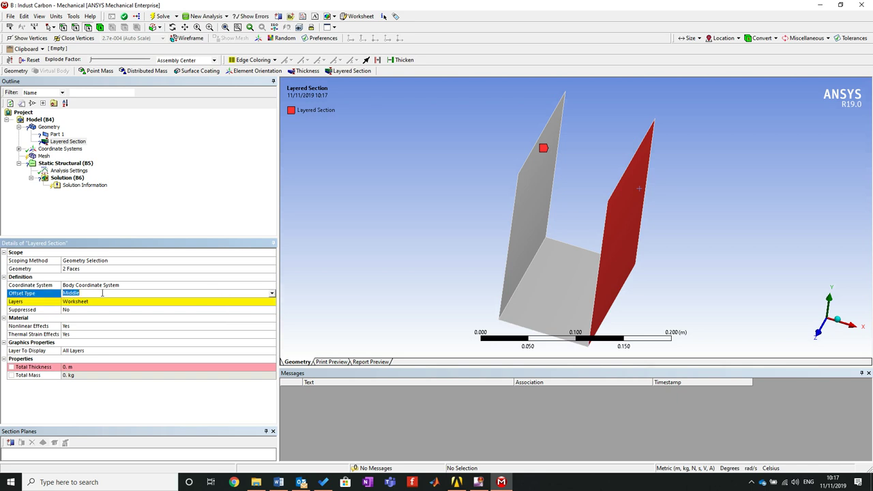
pyautogui.click(271, 293)
pyautogui.click(250, 302)
# Step: Open the layered section's layers worksheet and add three layers
pyautogui.click(148, 304)
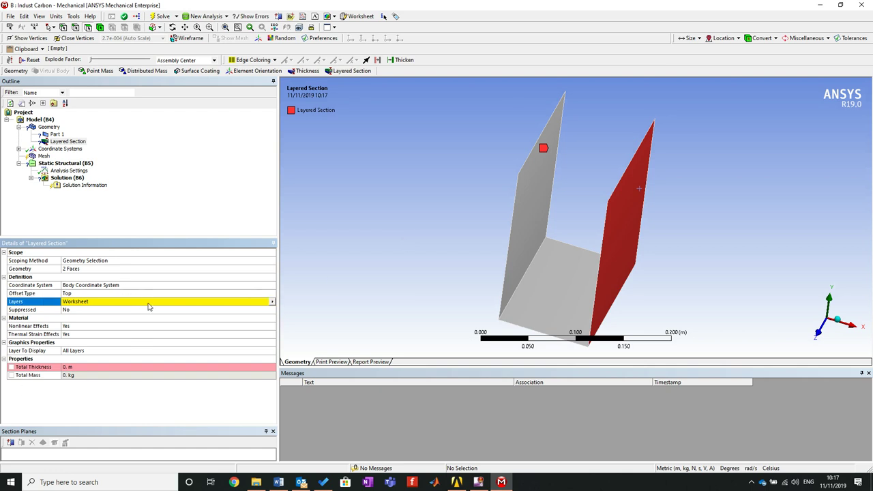
pyautogui.click(273, 303)
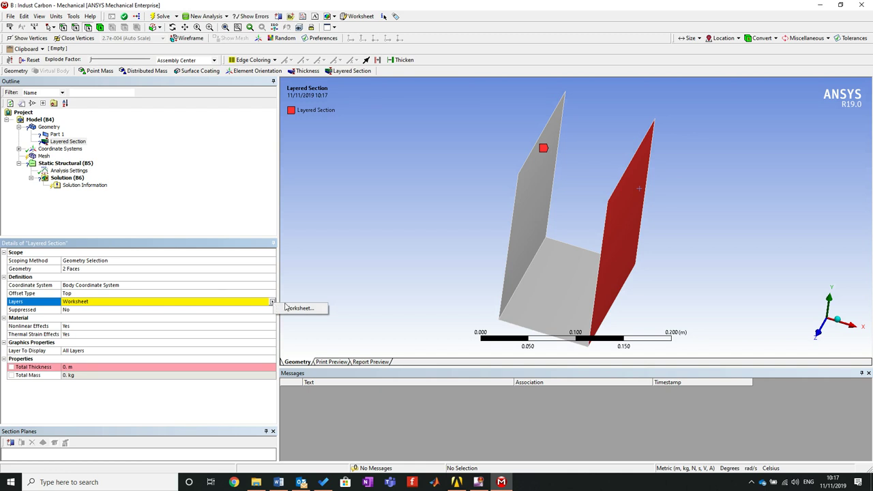
pyautogui.click(299, 308)
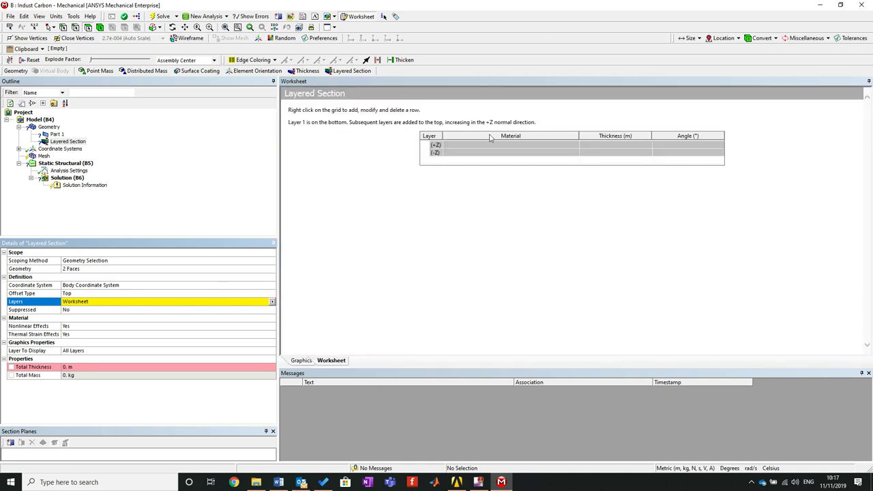
pyautogui.rightClick(531, 164)
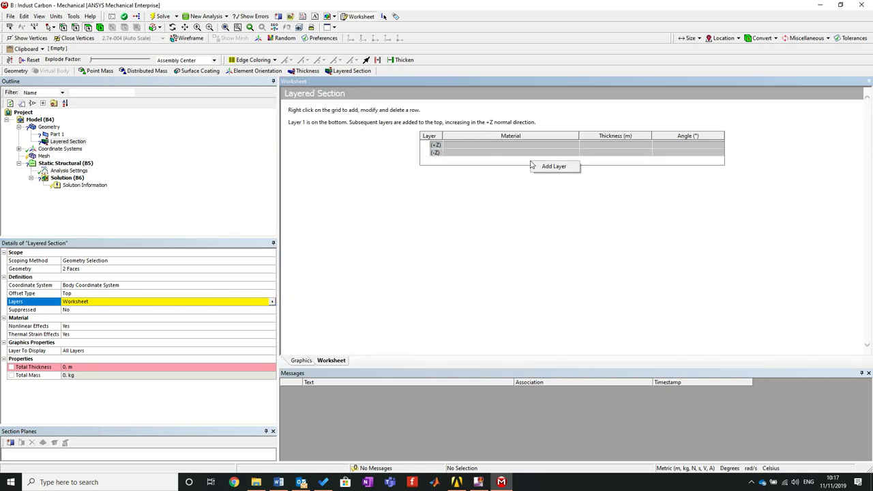
pyautogui.click(546, 167)
pyautogui.rightClick(525, 170)
pyautogui.click(539, 174)
pyautogui.rightClick(534, 176)
pyautogui.click(549, 180)
# Step: Assign Epoxy Carbon UD (230 GPa) Prepreg to layers 3 and 1 and Aluminum Alloy to layer 2
pyautogui.click(516, 155)
pyautogui.click(516, 155)
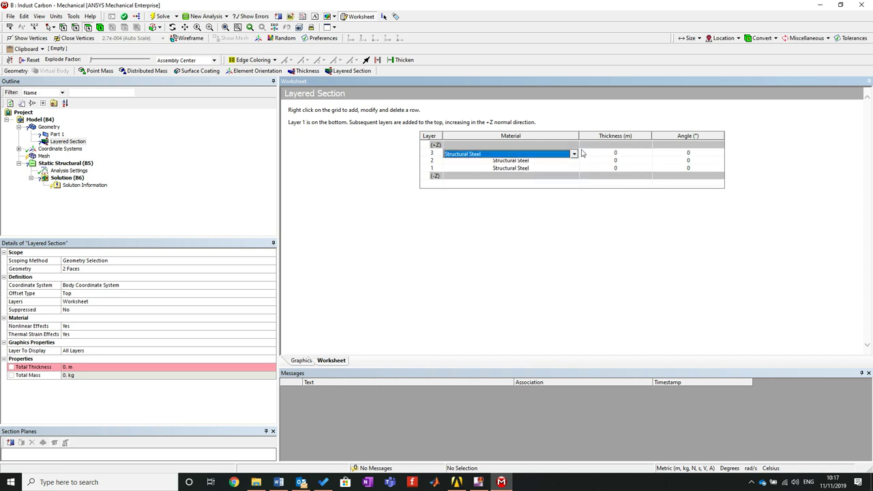
pyautogui.click(574, 156)
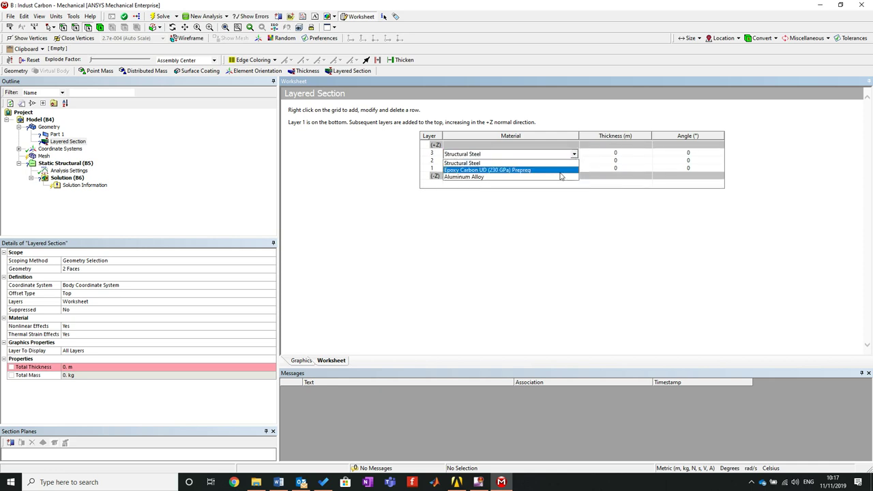
pyautogui.click(563, 170)
pyautogui.click(568, 162)
pyautogui.click(574, 160)
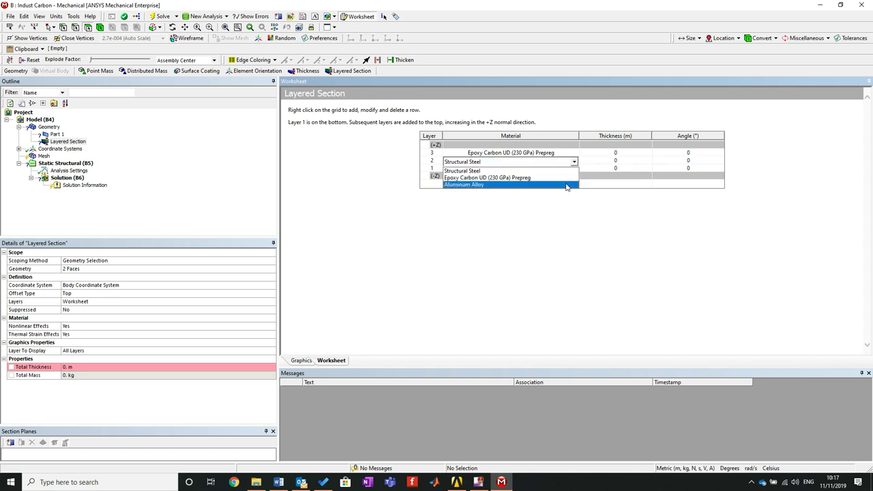
pyautogui.click(564, 184)
pyautogui.click(559, 169)
pyautogui.click(560, 168)
pyautogui.click(574, 169)
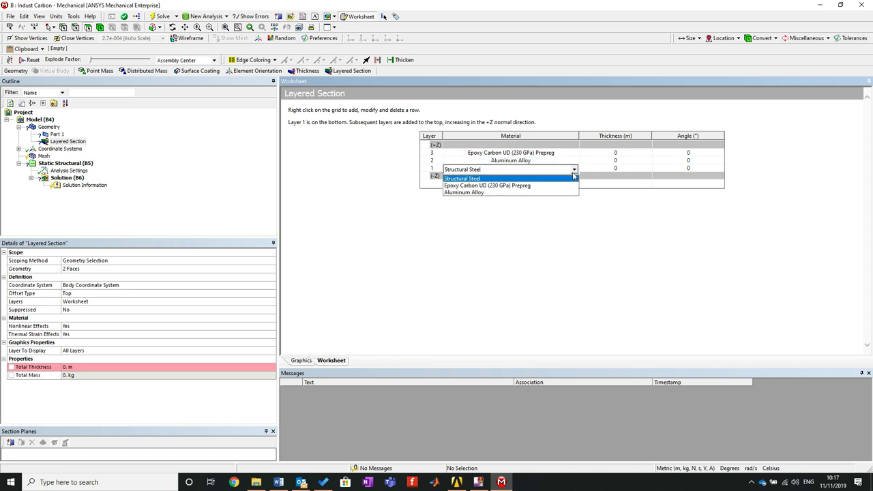
pyautogui.click(561, 185)
# Step: Set the thickness of layers 3 and 1 to 0.001 m and of layer 2 to 0.02 m
pyautogui.click(615, 152)
pyautogui.click(616, 153)
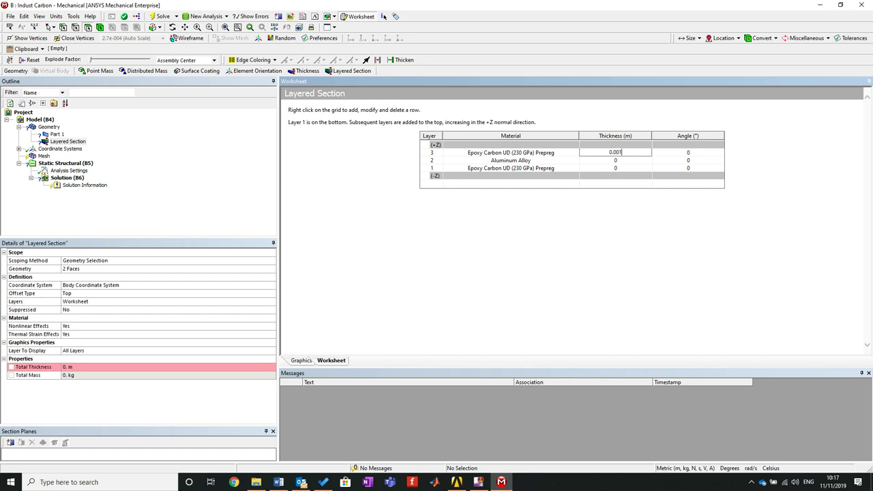
pyautogui.moveTo(630, 157); pyautogui.dragTo(600, 156)
pyautogui.hotkey('ctrl', 'c')
pyautogui.click(621, 168)
pyautogui.click(621, 168)
pyautogui.hotkey('ctrl', 'v')
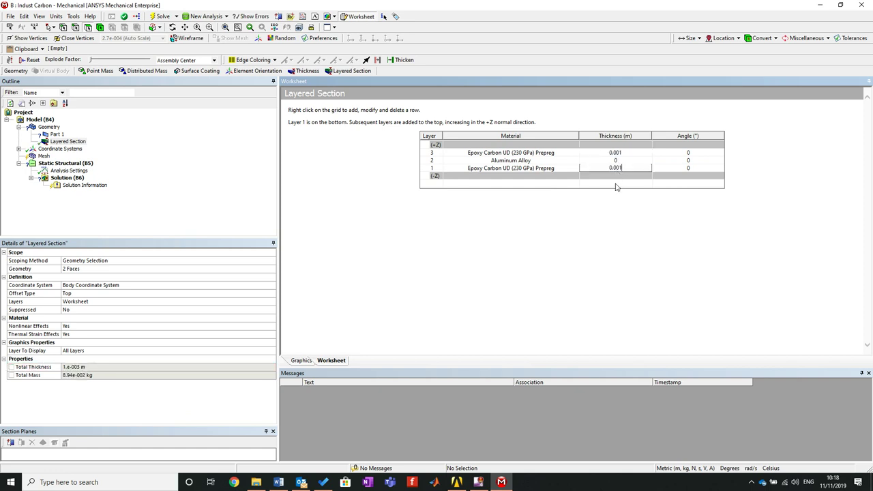
pyautogui.doubleClick(615, 161)
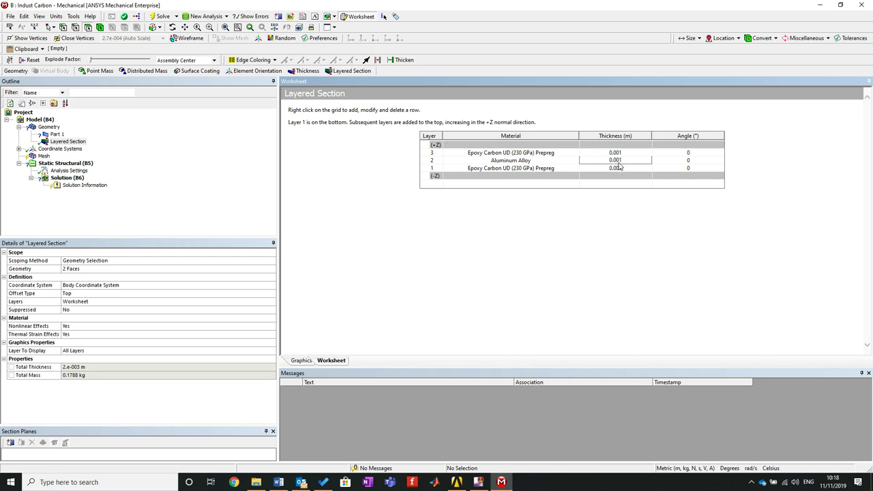
pyautogui.write('2')
# Step: Set the angle of layer 3 to 90° and review the faces scoped to the layered section
pyautogui.doubleClick(689, 153)
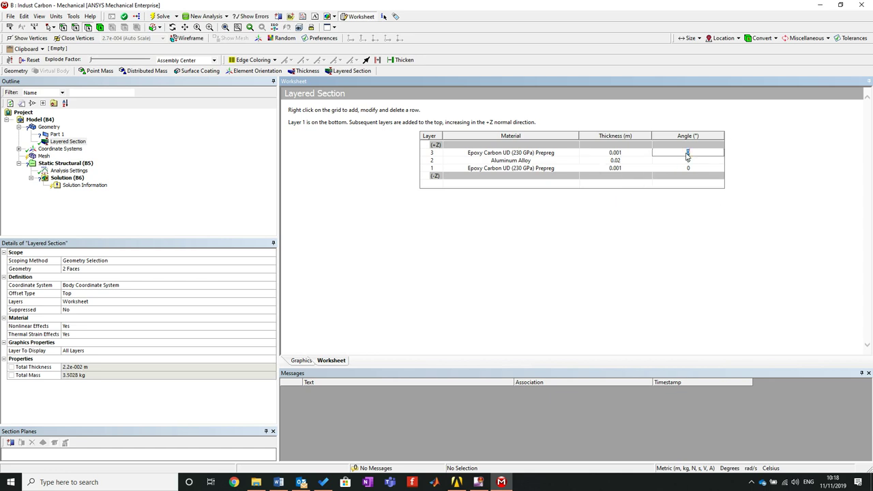
pyautogui.click(718, 208)
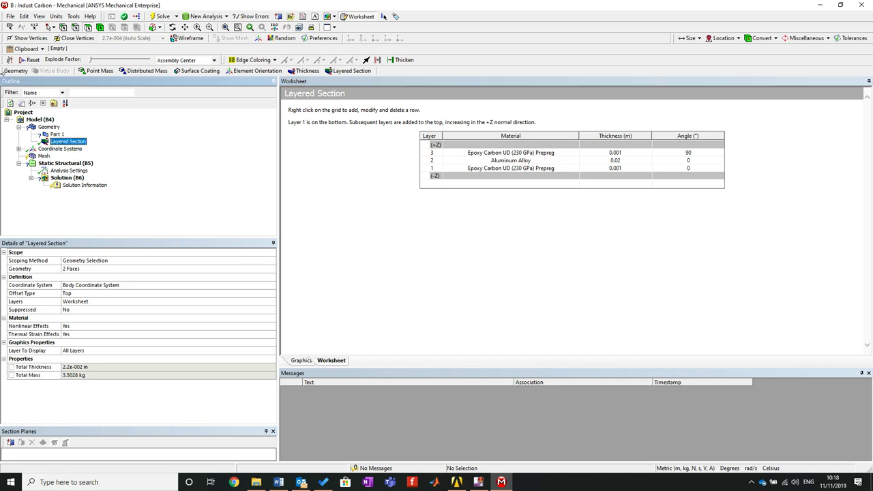
pyautogui.click(54, 129)
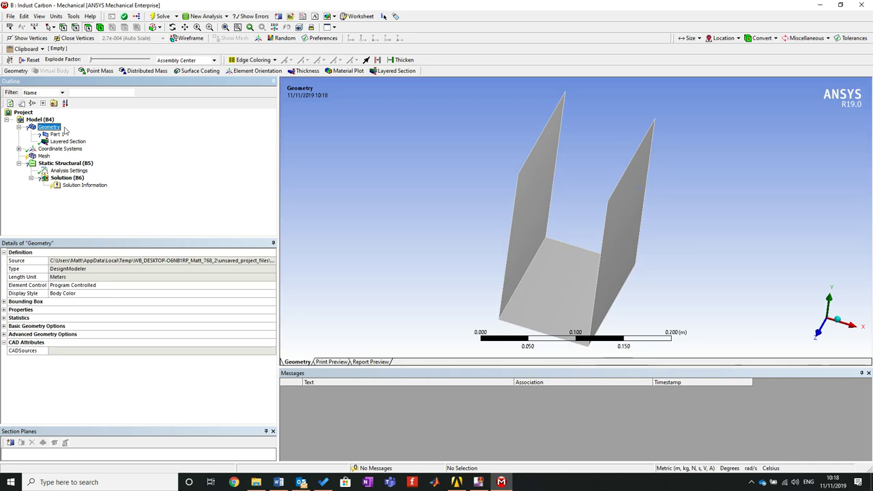
pyautogui.click(68, 141)
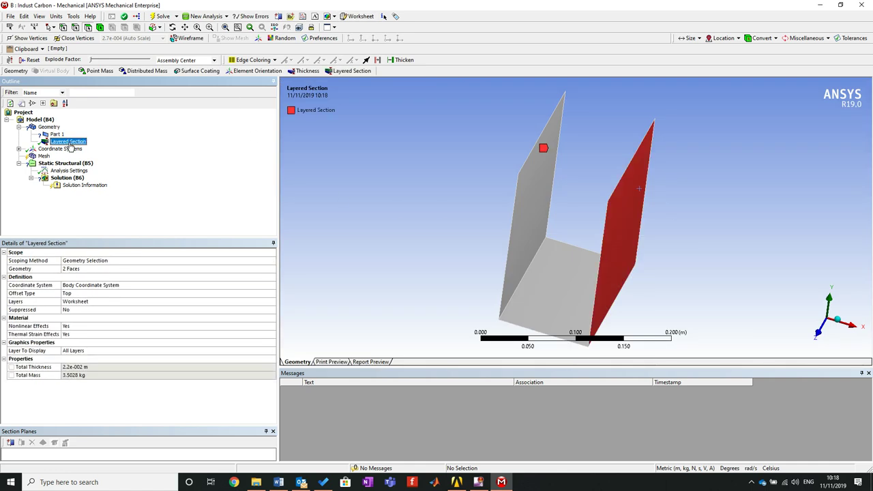
pyautogui.moveTo(568, 329); pyautogui.dragTo(575, 278, button='middle')
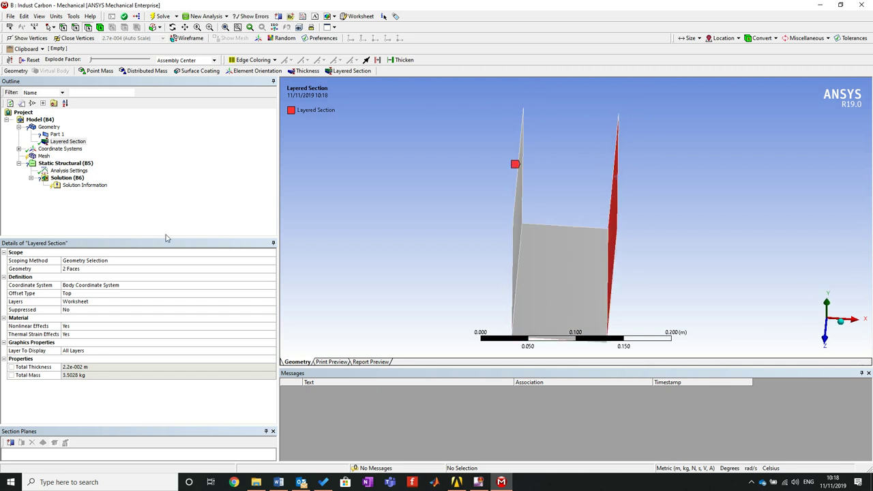
# Step: Set the thickness of Part 1 to 0.02 m
pyautogui.click(55, 135)
pyautogui.moveTo(452, 272); pyautogui.dragTo(521, 294, button='middle')
pyautogui.moveTo(514, 224); pyautogui.dragTo(648, 326, button='right')
pyautogui.moveTo(406, 171); pyautogui.dragTo(366, 144, button='middle')
pyautogui.scroll(2, 593, 195)
pyautogui.scroll(-5, 592, 195)
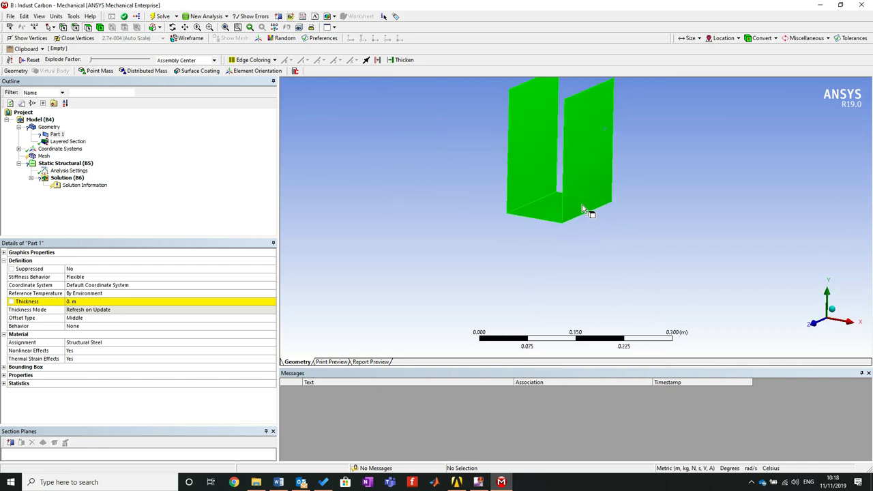
pyautogui.moveTo(513, 112); pyautogui.dragTo(623, 268, button='right')
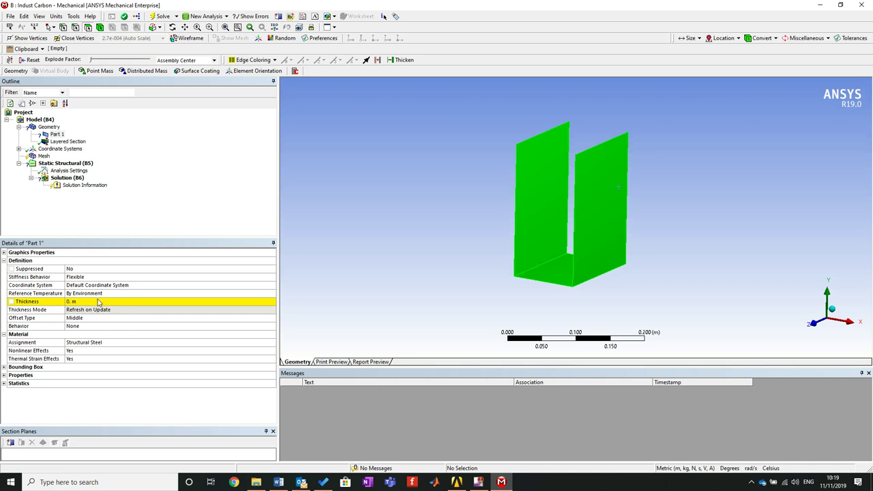
pyautogui.click(121, 301)
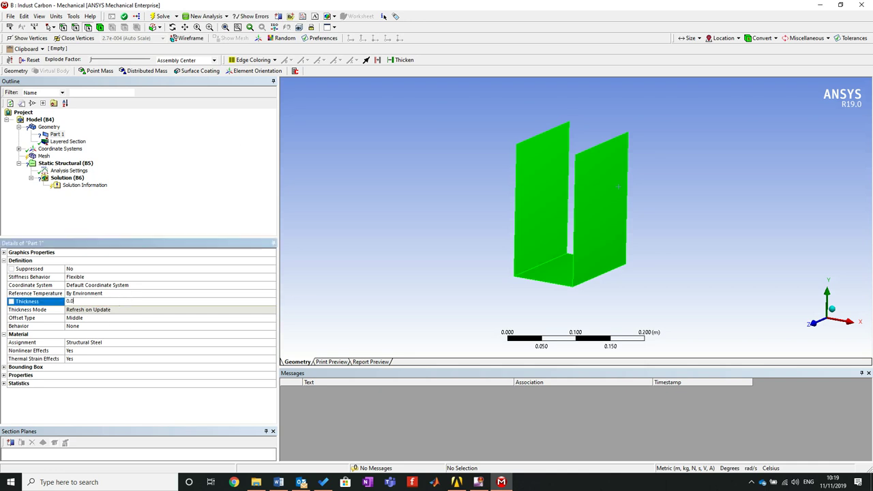
pyautogui.press('Return')
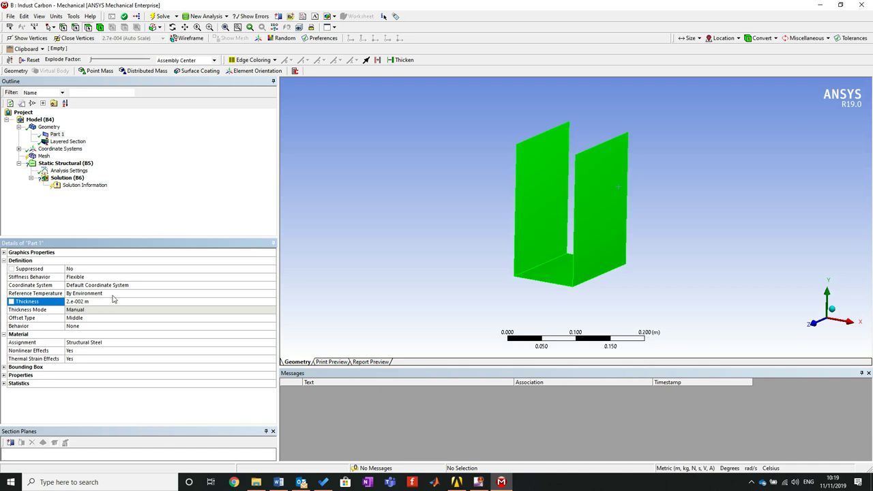
# Step: Assign Aluminum Alloy as the material of Part 1
pyautogui.click(236, 344)
pyautogui.click(272, 344)
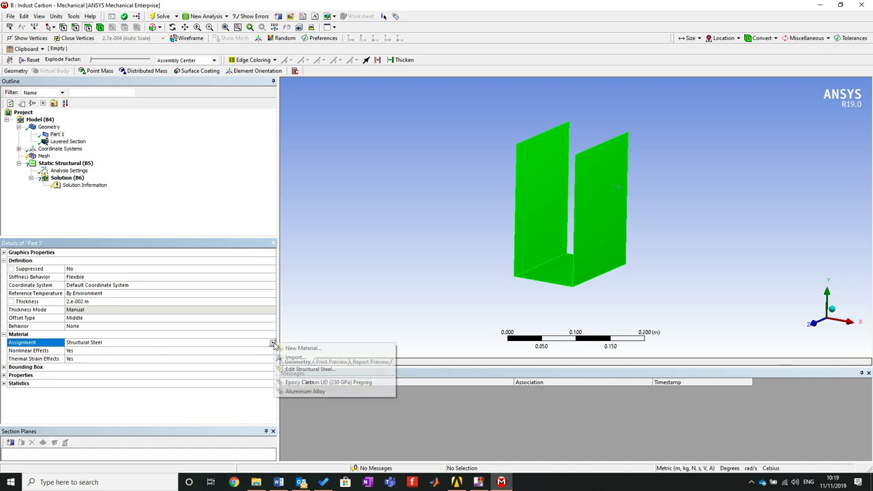
pyautogui.click(312, 392)
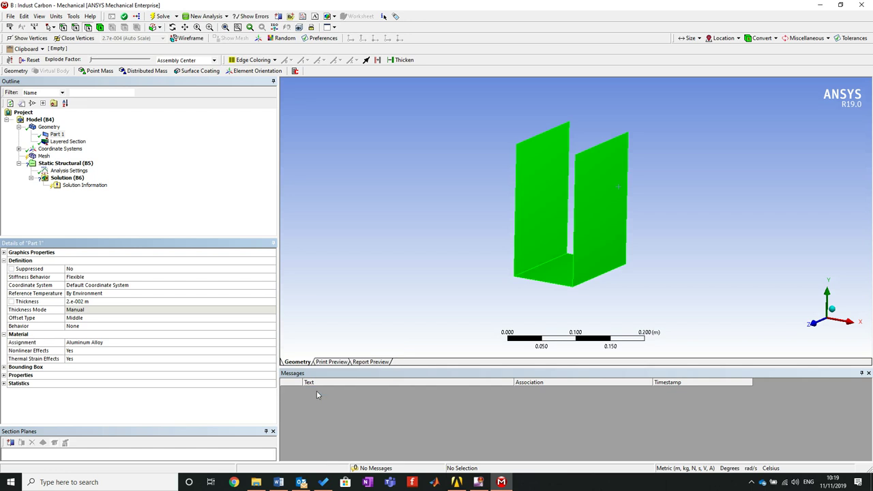
# Step: Generate the default mesh of the U-shaped part and show the mesh sizing settings
pyautogui.click(44, 156)
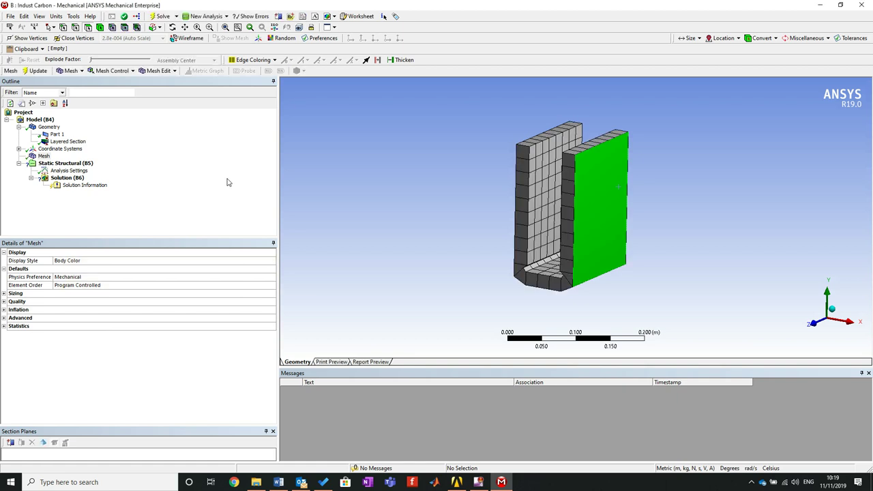
pyautogui.moveTo(614, 233); pyautogui.dragTo(593, 261, button='middle')
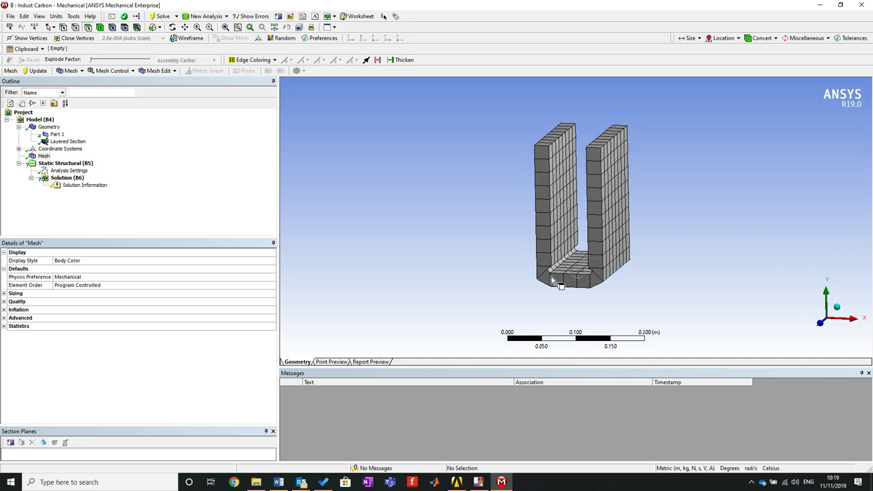
pyautogui.click(5, 294)
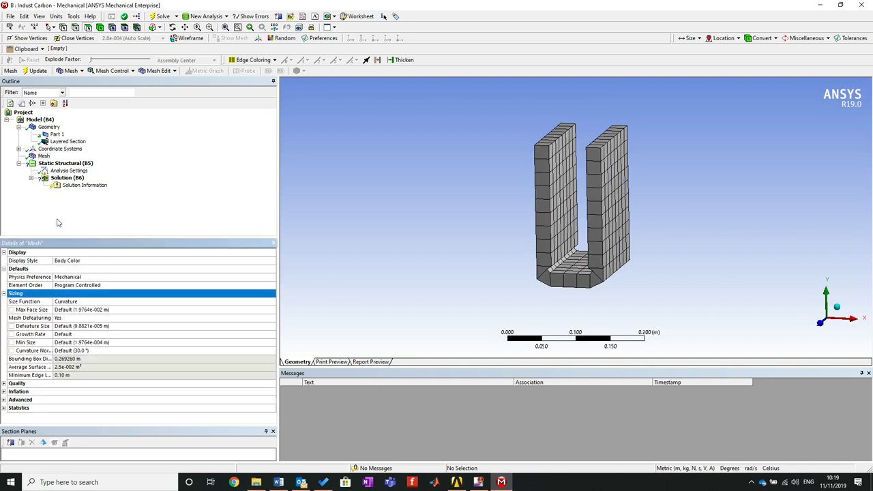
# Step: Add a mesh refinement of level 2 scoped to the two upright faces of the U-shape
pyautogui.click(43, 156)
pyautogui.rightClick(45, 155)
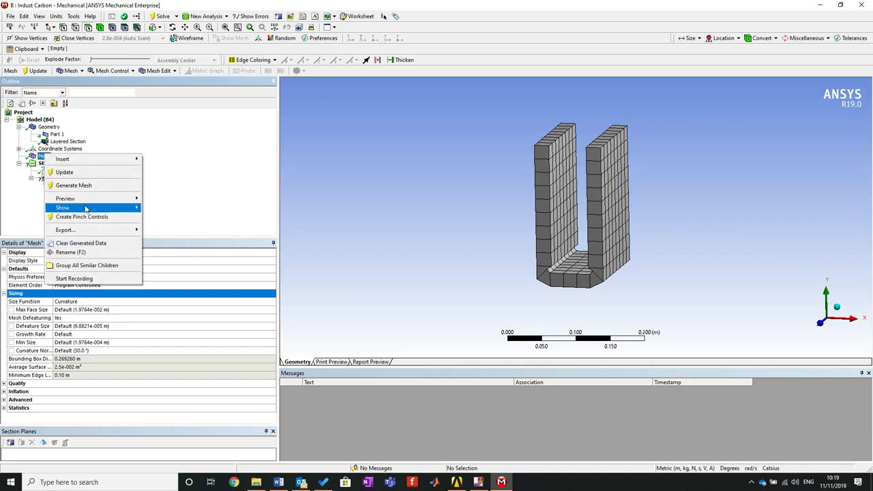
pyautogui.moveTo(124, 161)
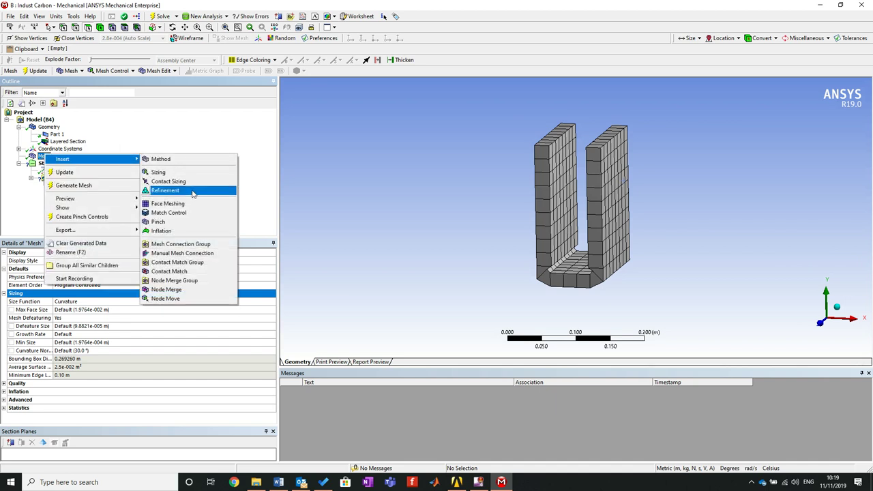
pyautogui.click(192, 194)
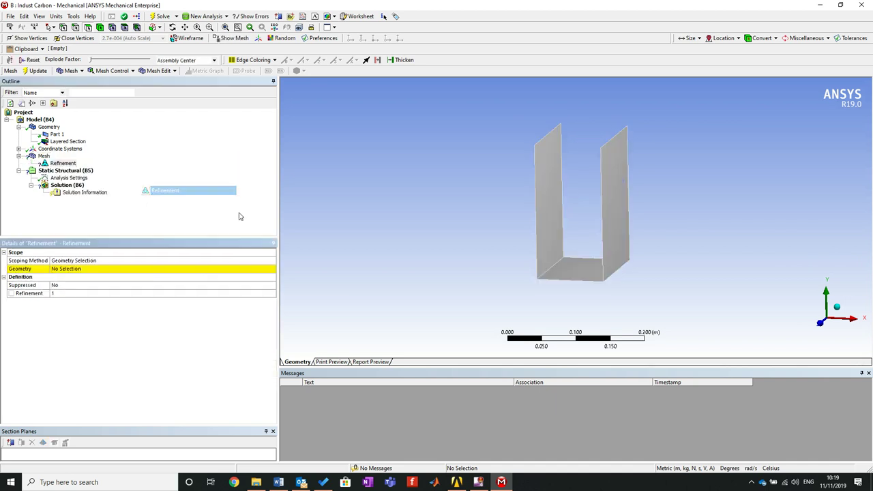
pyautogui.click(549, 225)
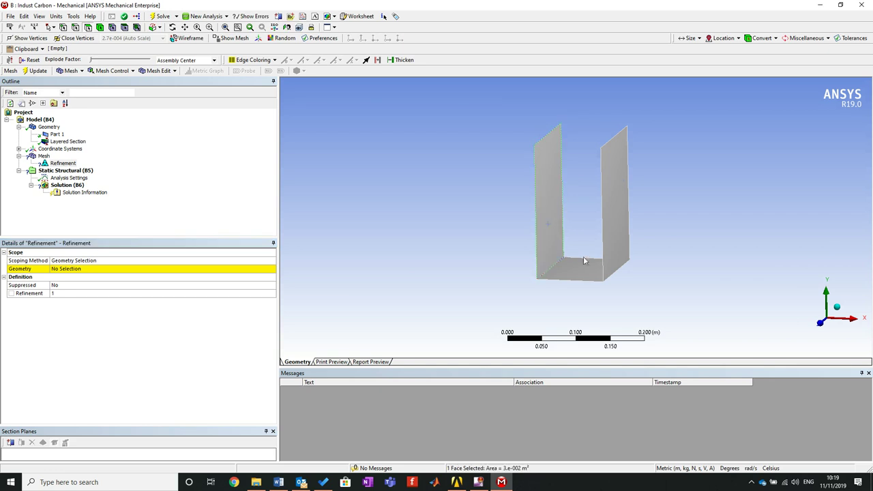
pyautogui.keyDown('ctrl'); pyautogui.click(617, 187); pyautogui.keyUp('ctrl')
pyautogui.click(74, 271)
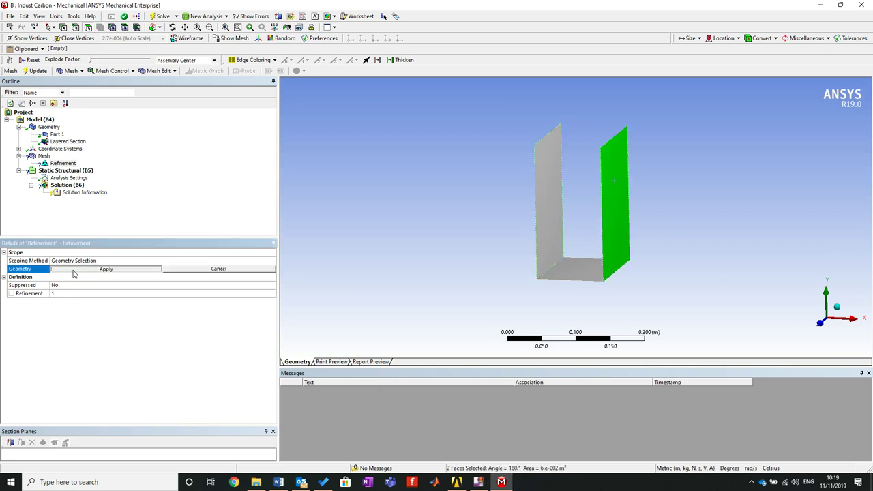
pyautogui.click(72, 269)
pyautogui.click(60, 293)
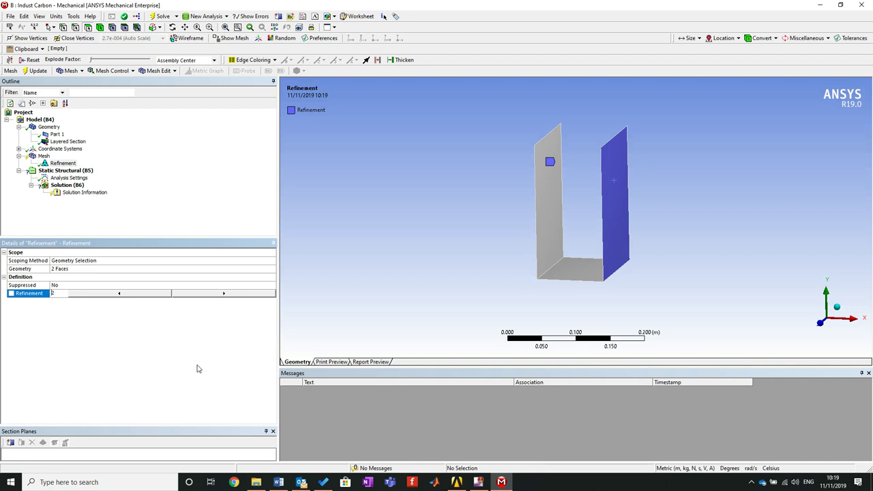
# Step: Update the mesh with the refinement and inspect the elements around the lower corners of the U-shape
pyautogui.click(43, 156)
pyautogui.click(34, 71)
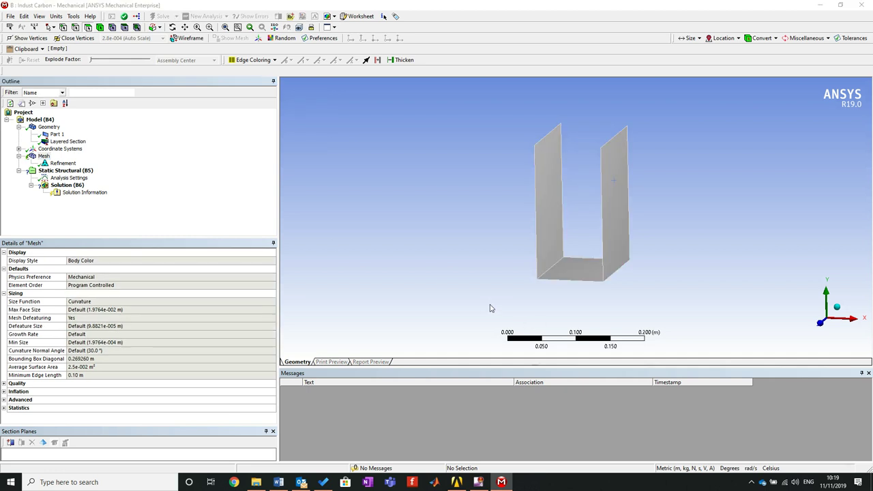
pyautogui.moveTo(537, 248)
pyautogui.mouseDown(button='middle')
pyautogui.moveTo(456, 238)
pyautogui.moveTo(692, 249)
pyautogui.moveTo(504, 243)
pyautogui.moveTo(532, 238)
pyautogui.mouseUp(button='middle')
pyautogui.moveTo(527, 266); pyautogui.dragTo(488, 239, button='right')
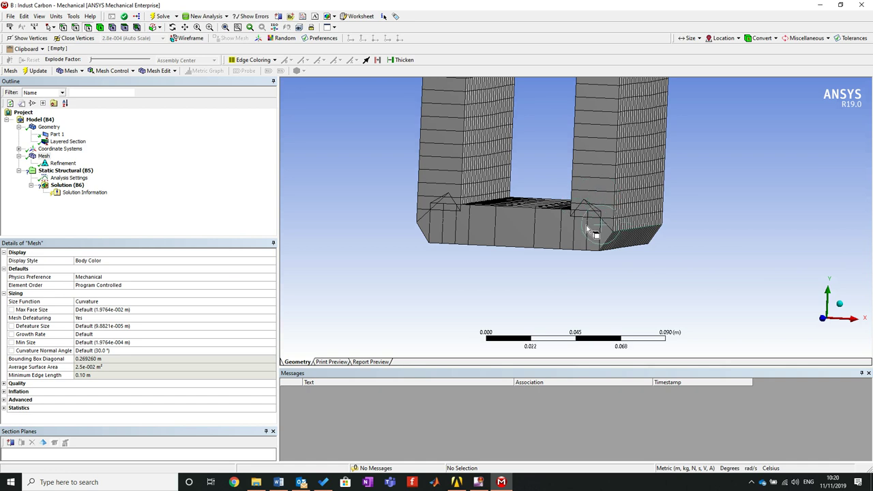